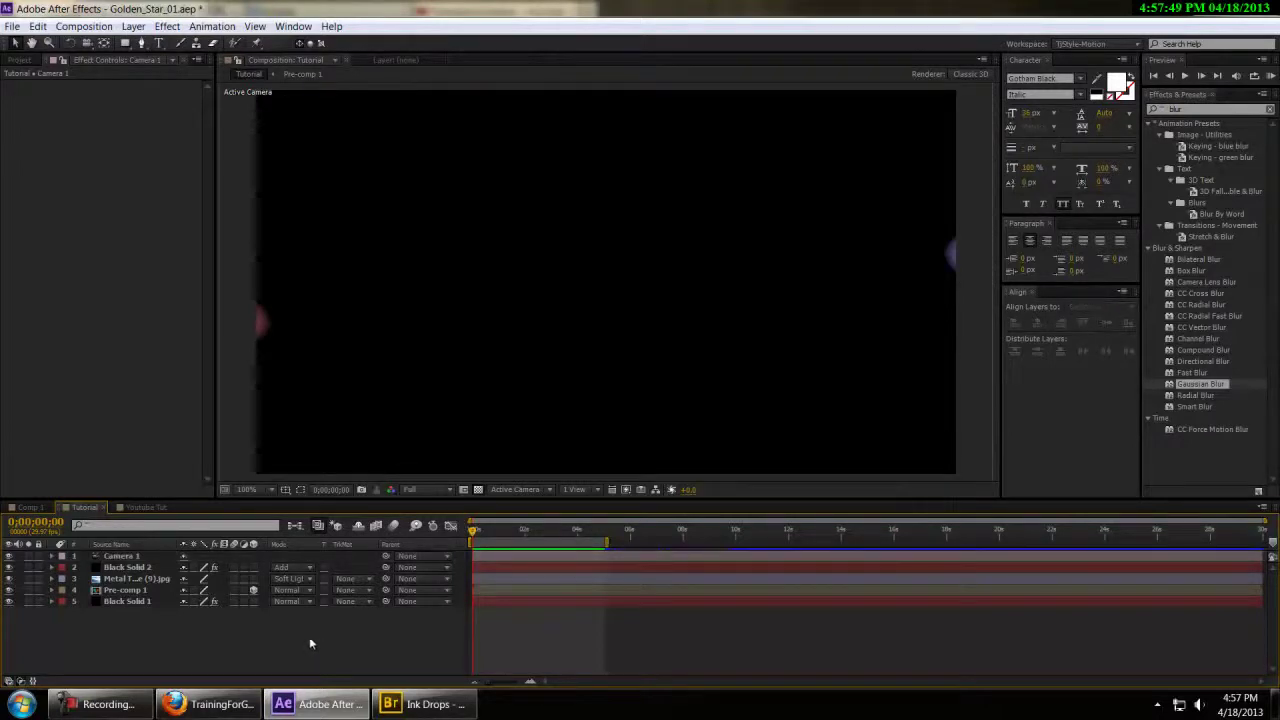
Step: Switch to Firefox and look through the TrainingForGraphics YouTube channel's recent uploads, popular uploads and playlists
click(235, 700)
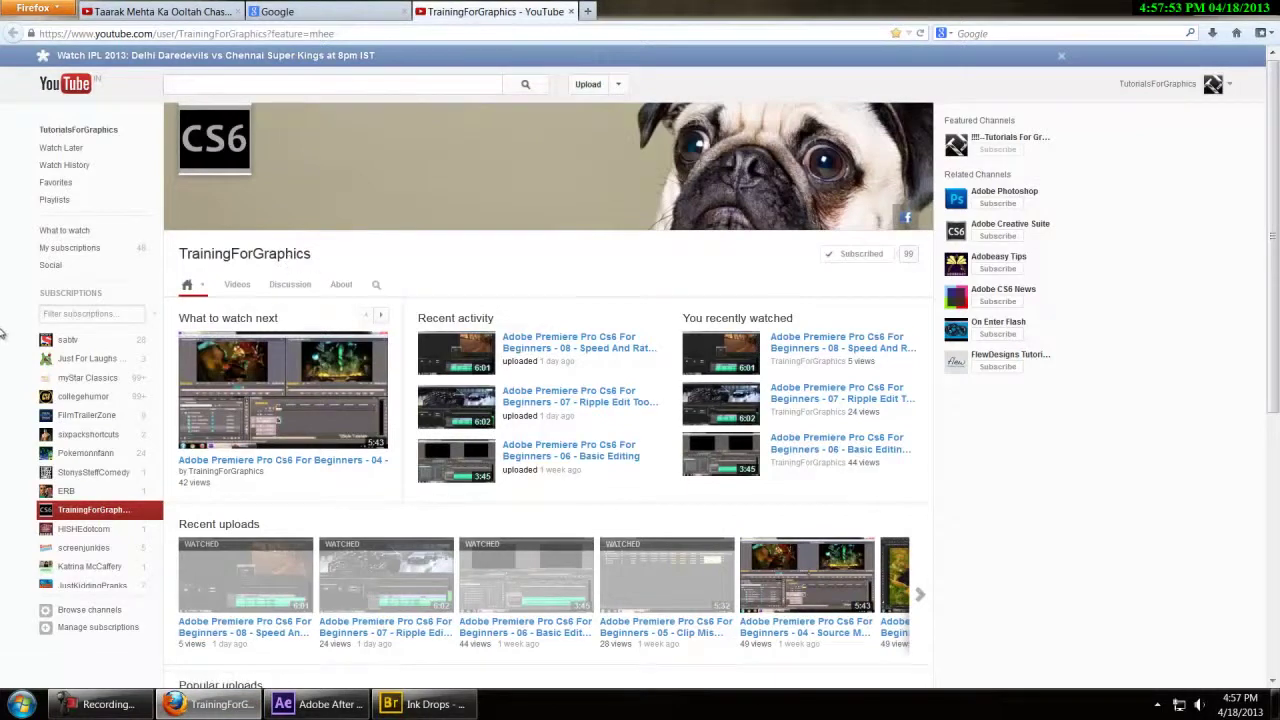
scroll(362, 97, down, 3)
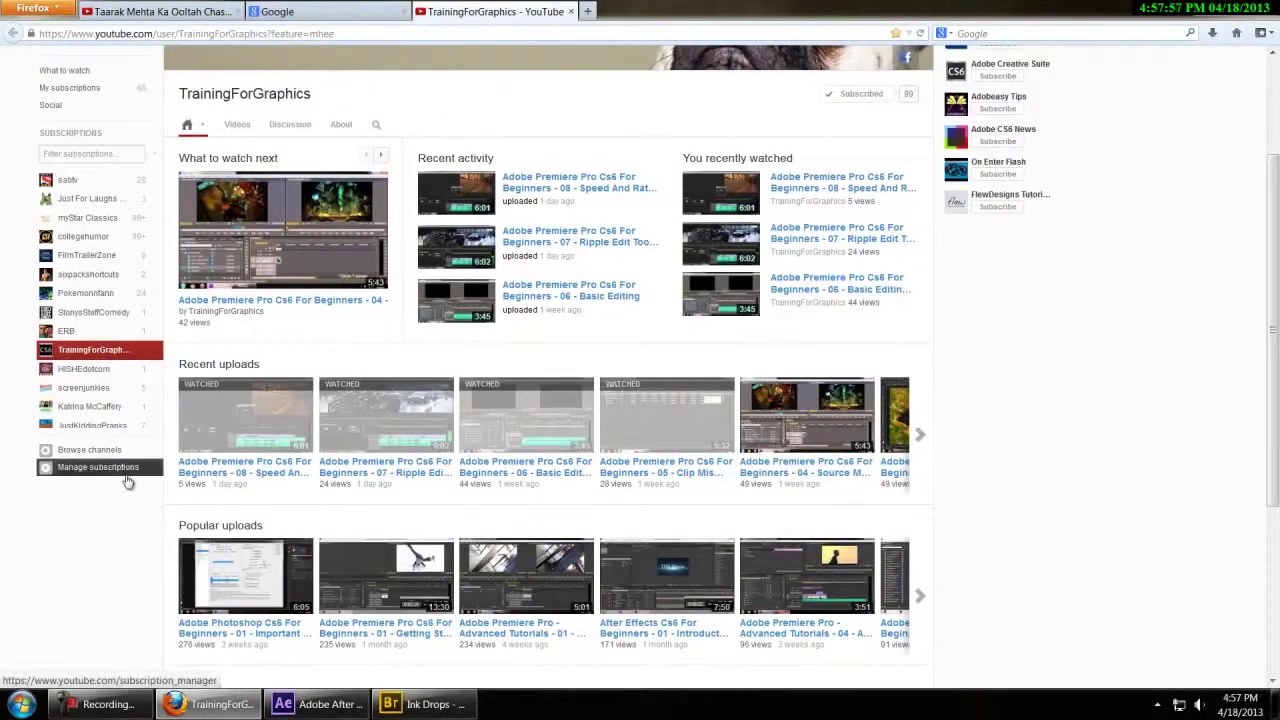
scroll(114, 491, down, 3)
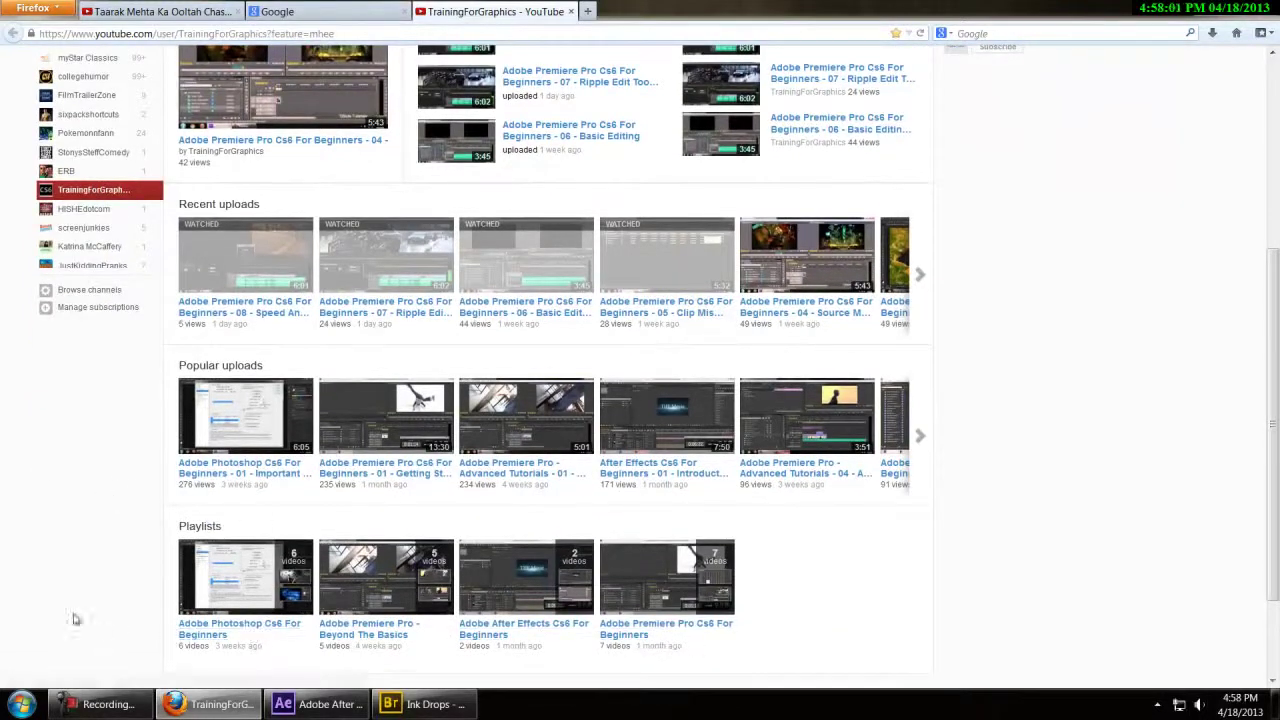
scroll(10, 560, up, 6)
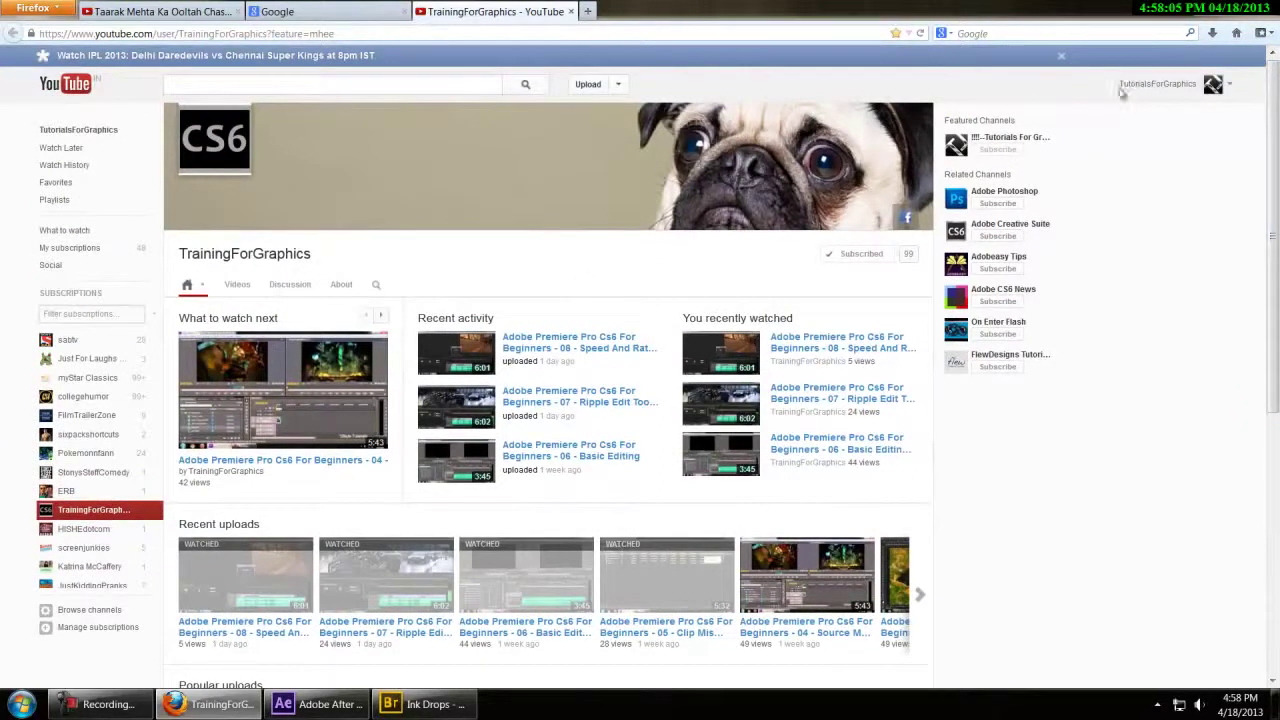
scroll(1207, 189, down, 8)
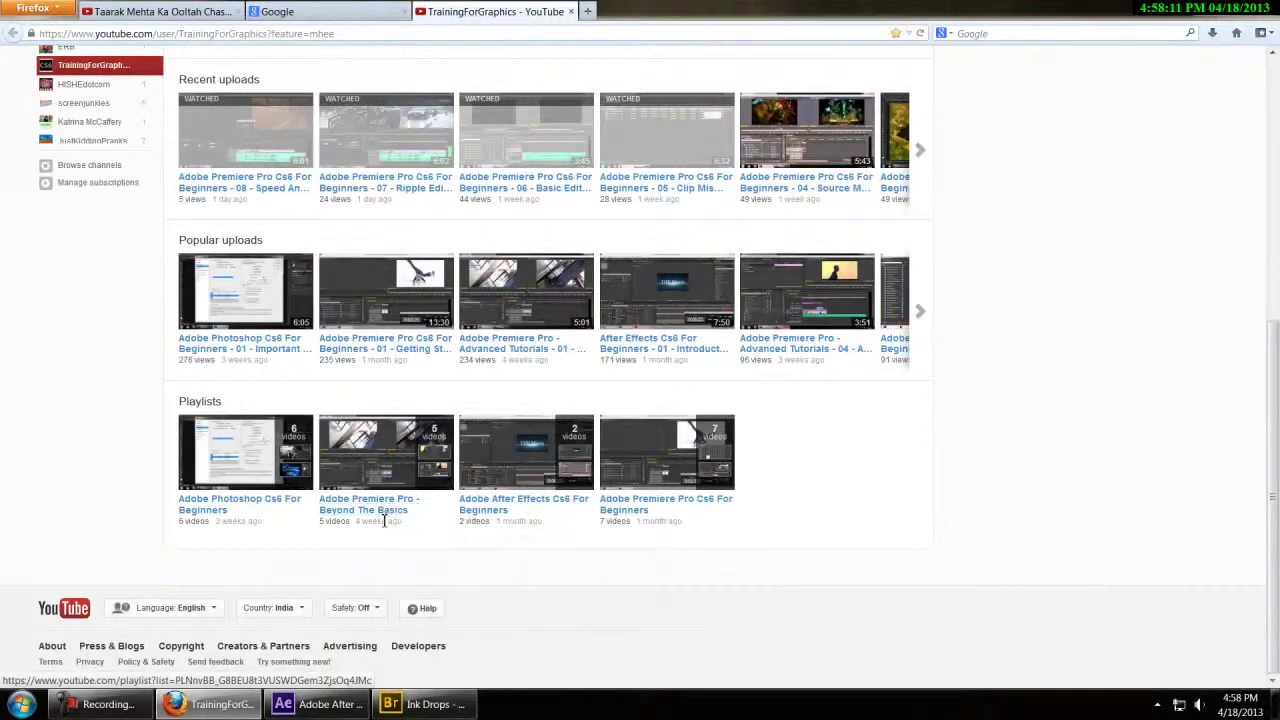
scroll(94, 477, up, 8)
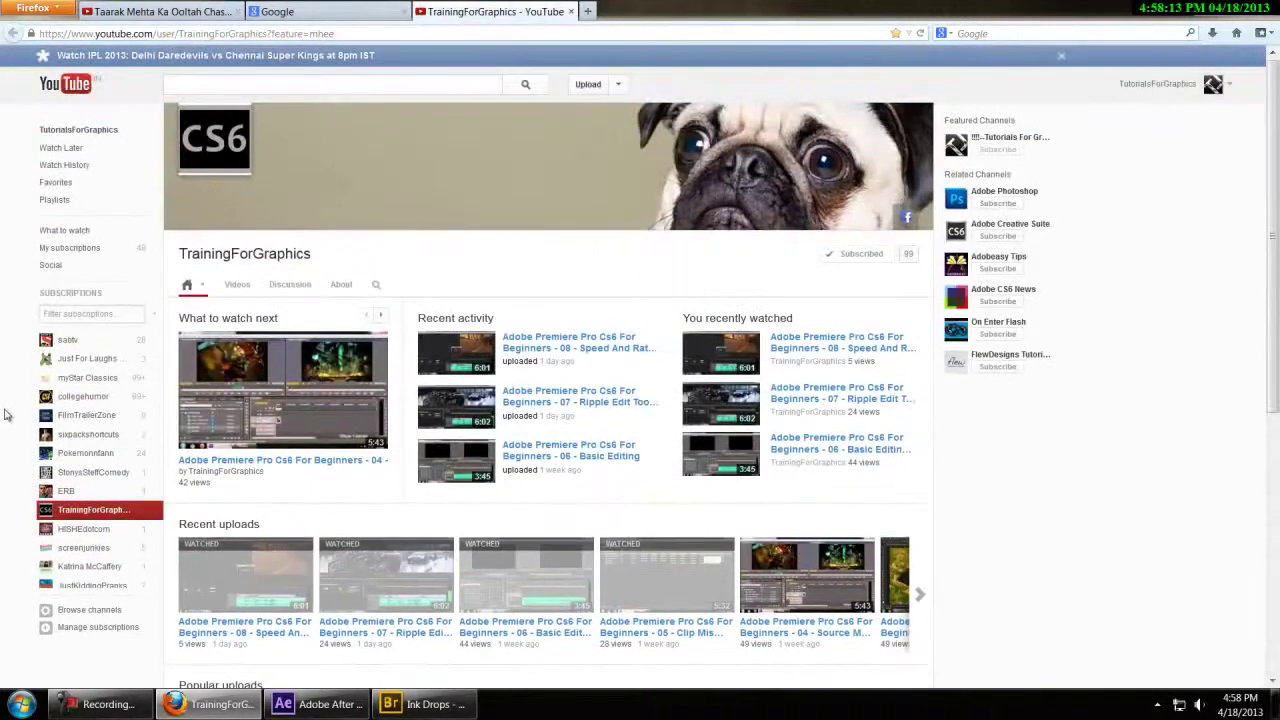
scroll(5, 415, down, 8)
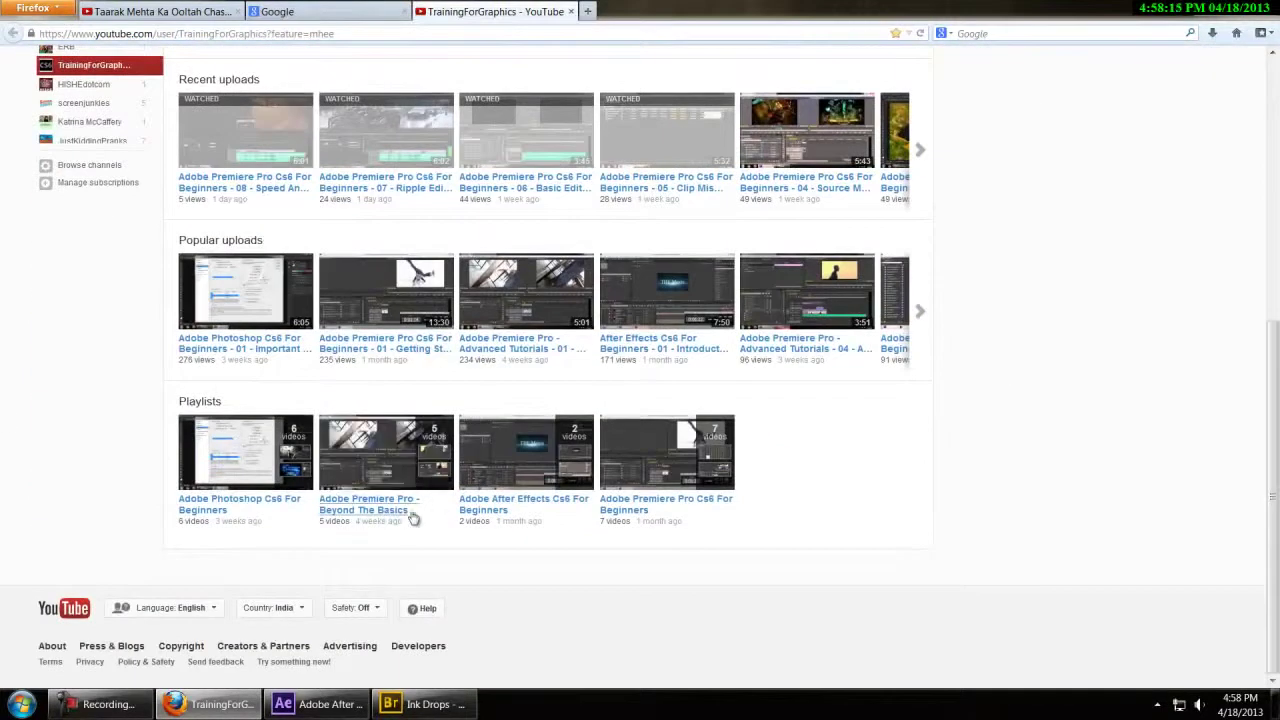
scroll(391, 510, up, 3)
scroll(5, 447, up, 3)
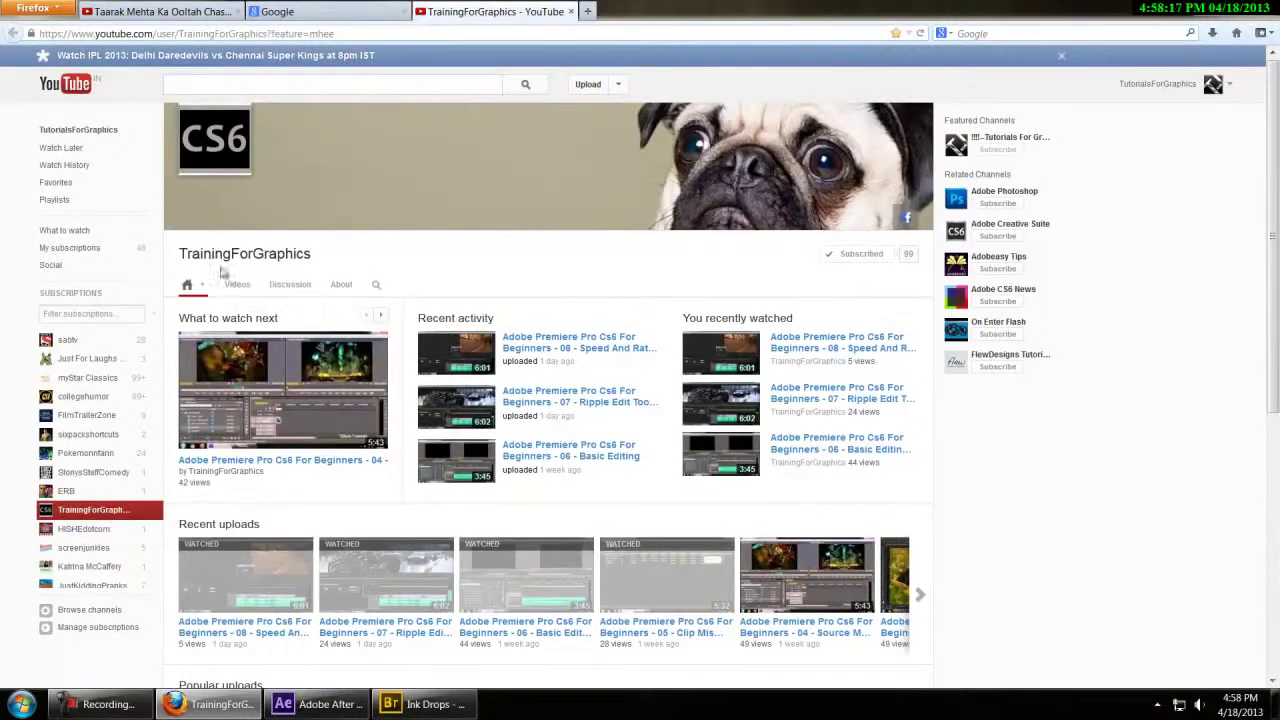
scroll(228, 275, down, 5)
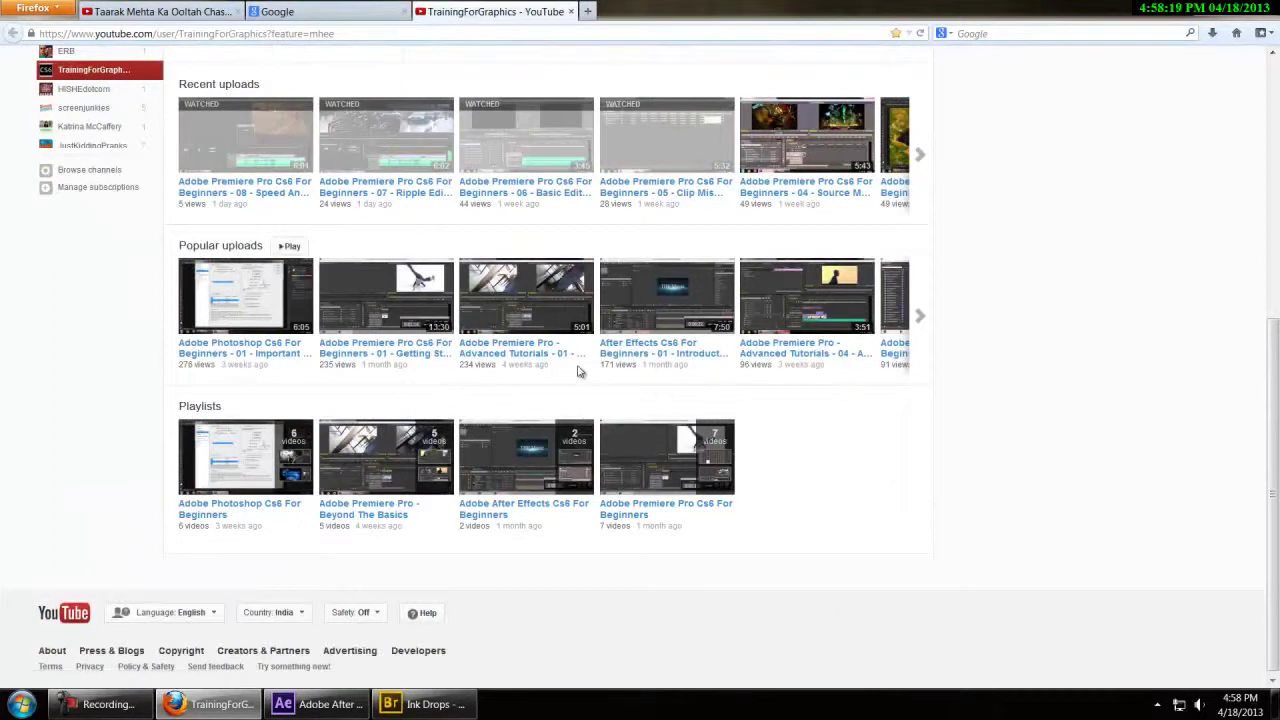
scroll(618, 392, up, 5)
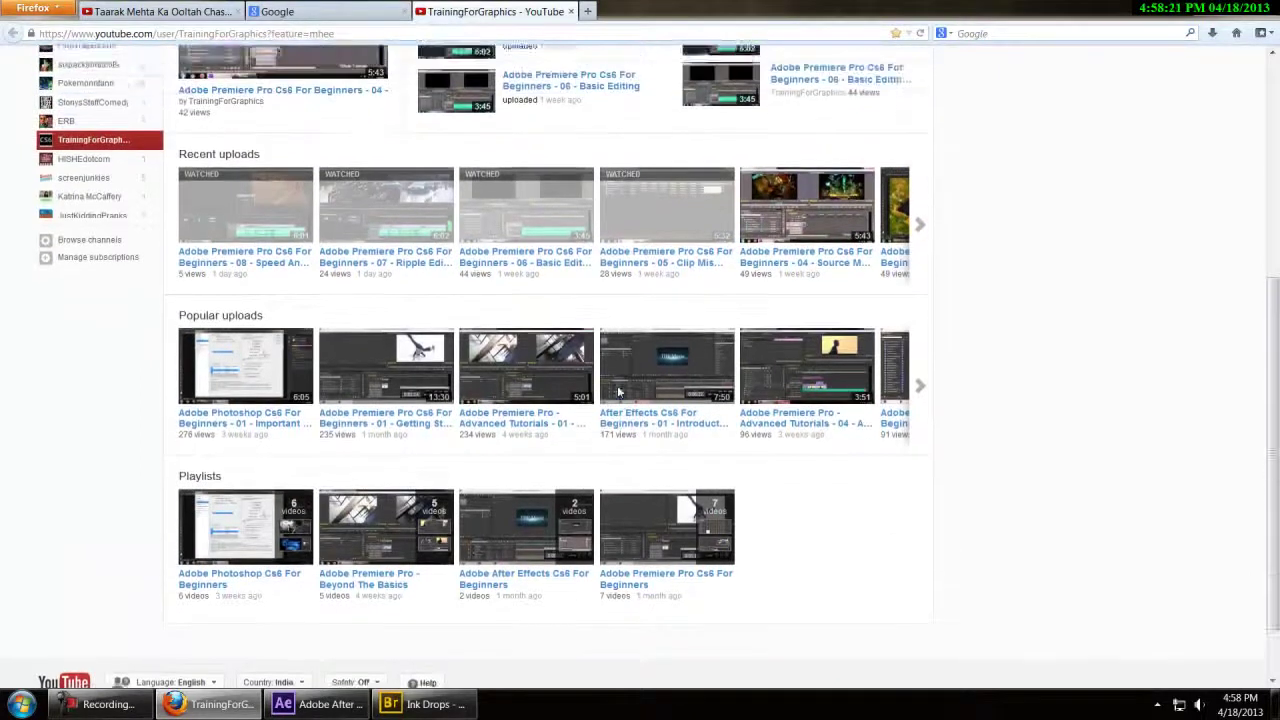
Step: Switch back to After Effects and preview the Tutorial composition's ink animation up to the bright flash at 0;00;04;14
click(320, 704)
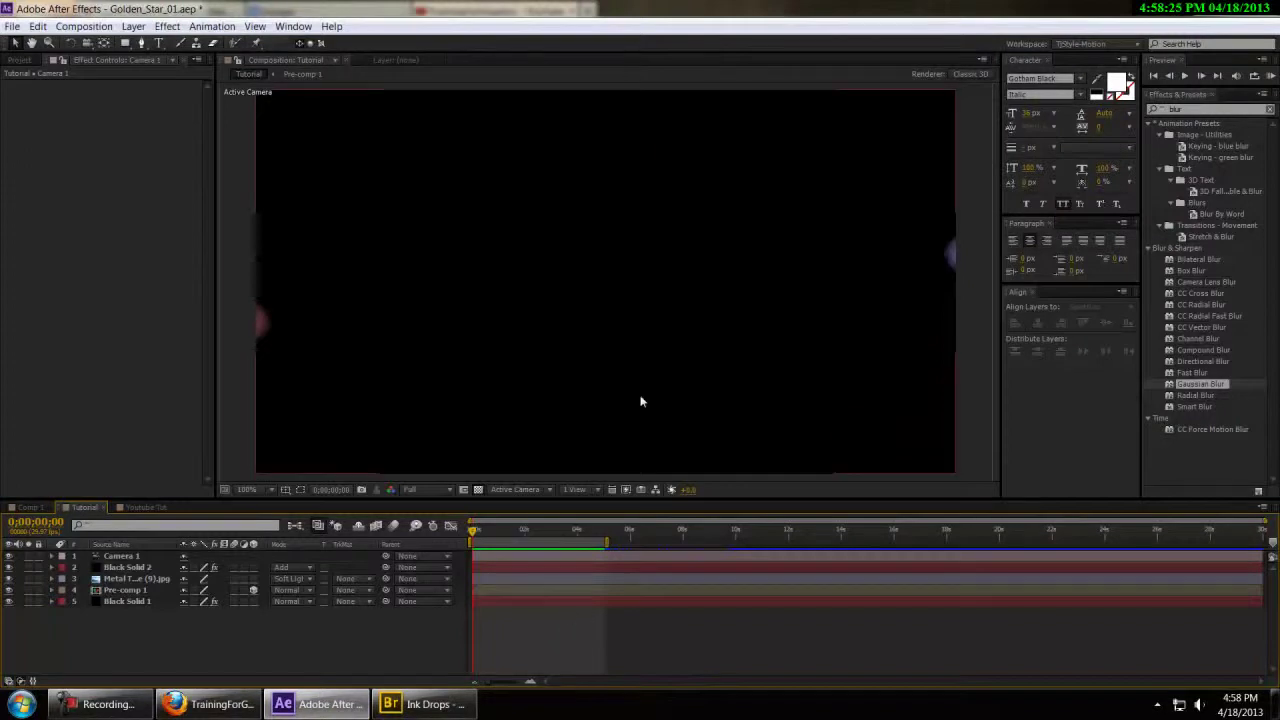
key(space)
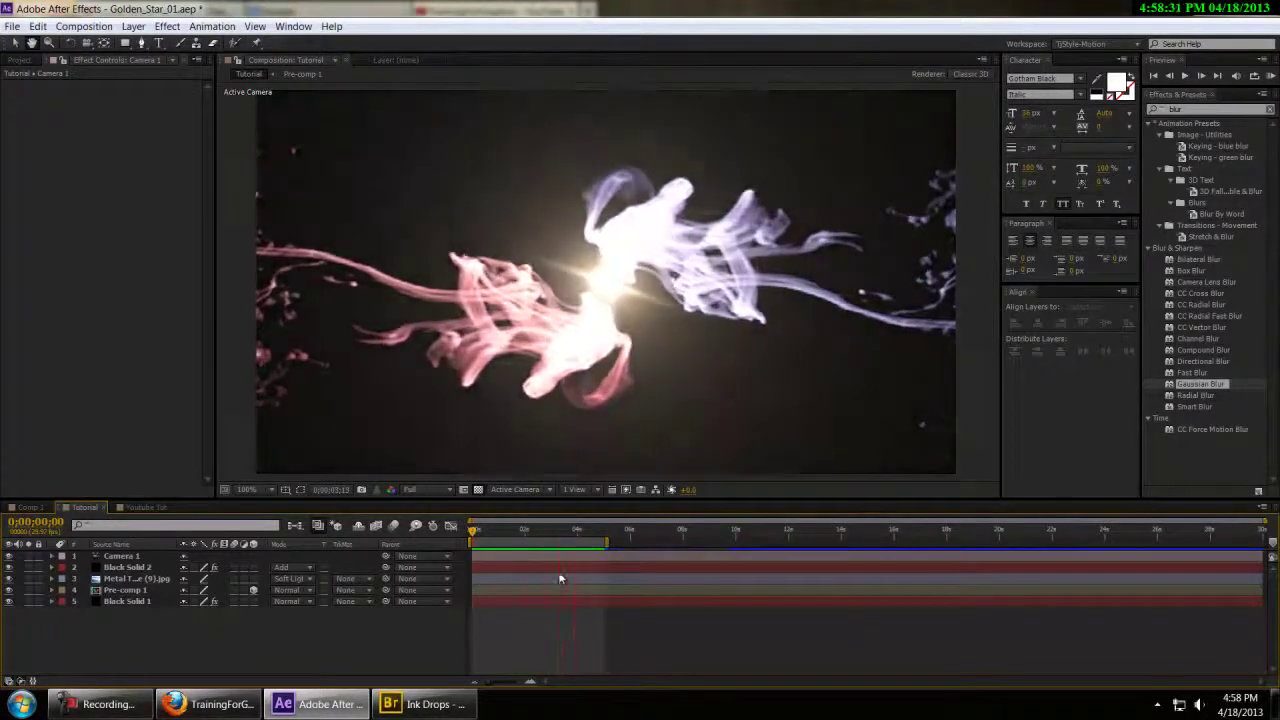
mouse_move(571, 531)
mouse_down()
mouse_move(482, 531)
mouse_move(588, 542)
mouse_up()
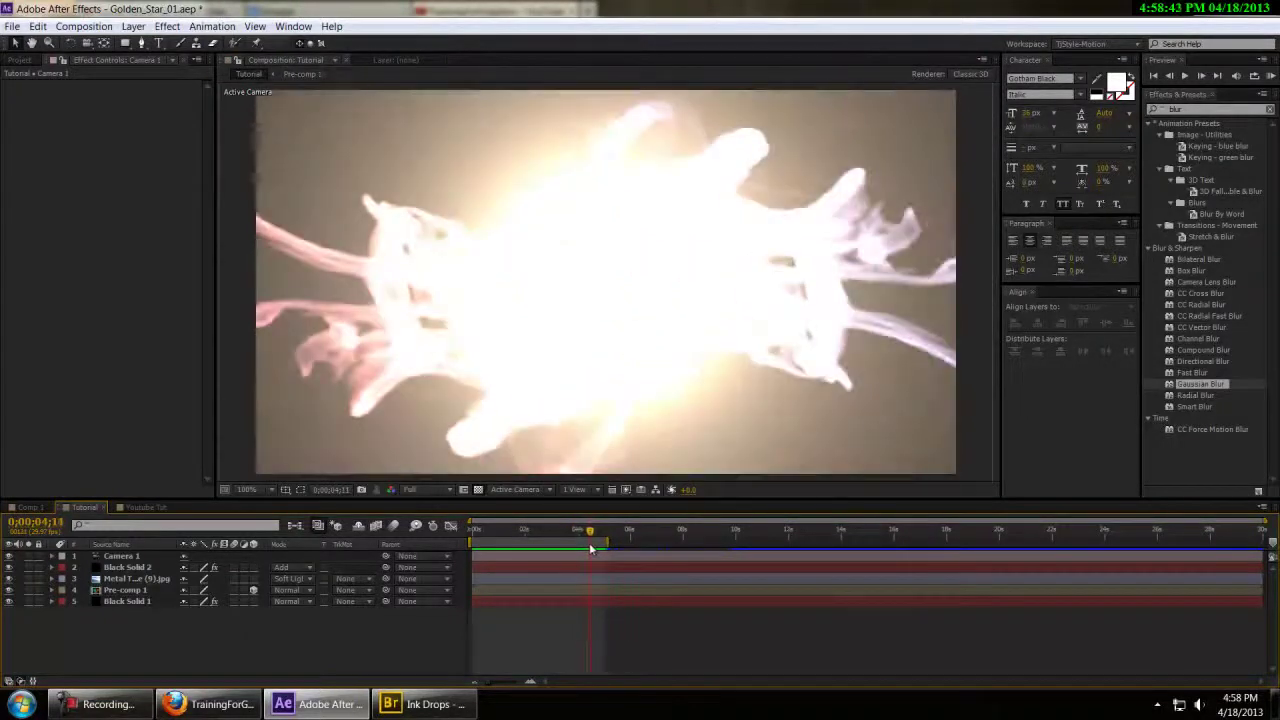
Step: Delete all the Drop_09.mov layers and the BG layer from the Youtube Tut composition
click(148, 508)
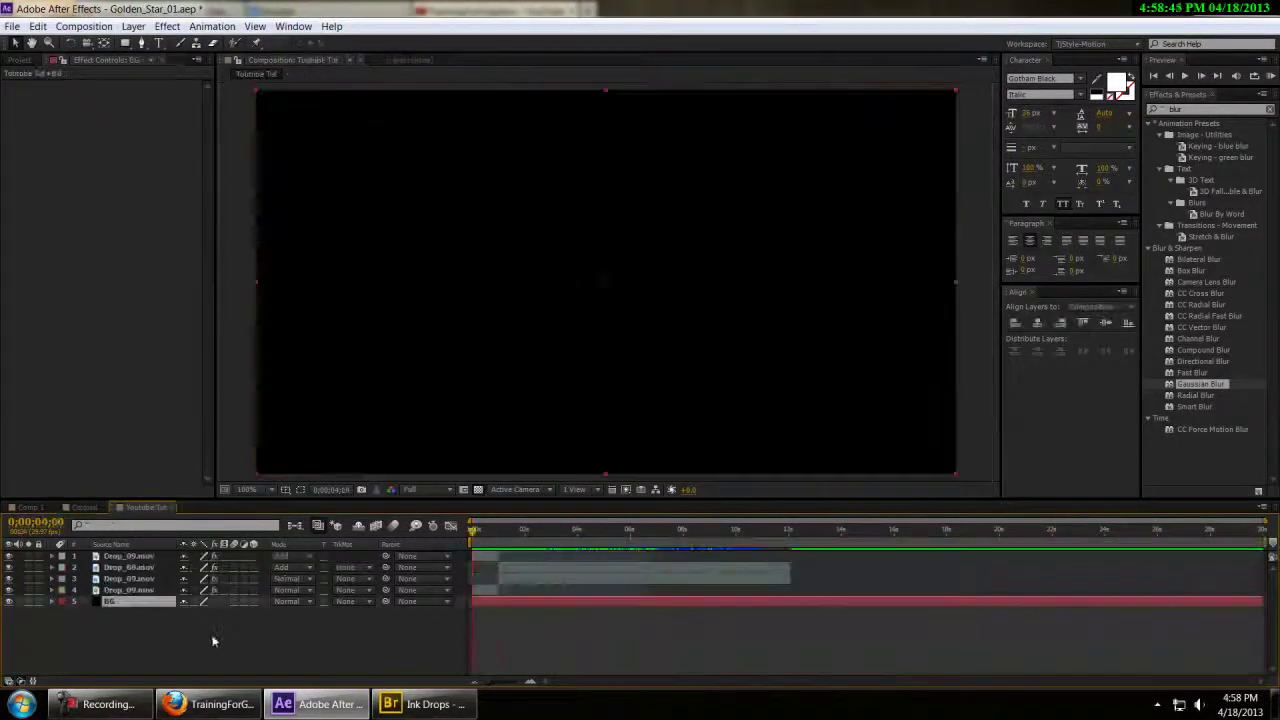
click(19, 60)
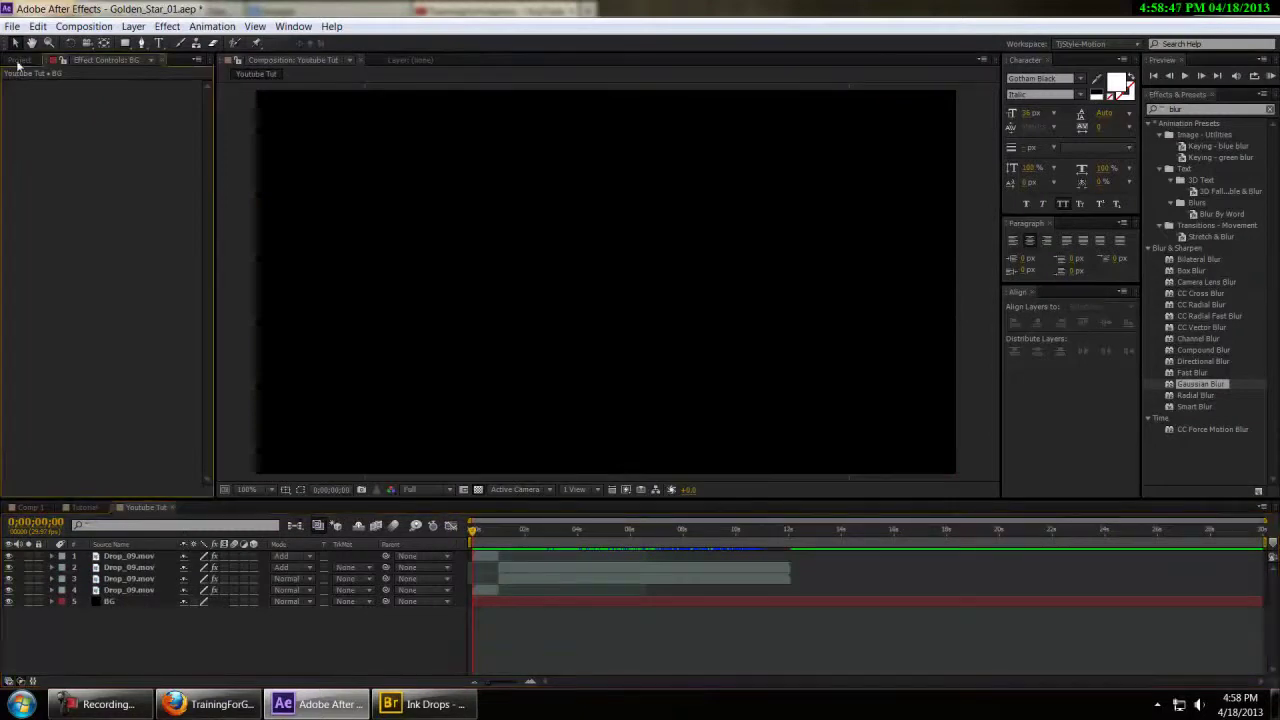
drag(171, 645, 135, 513)
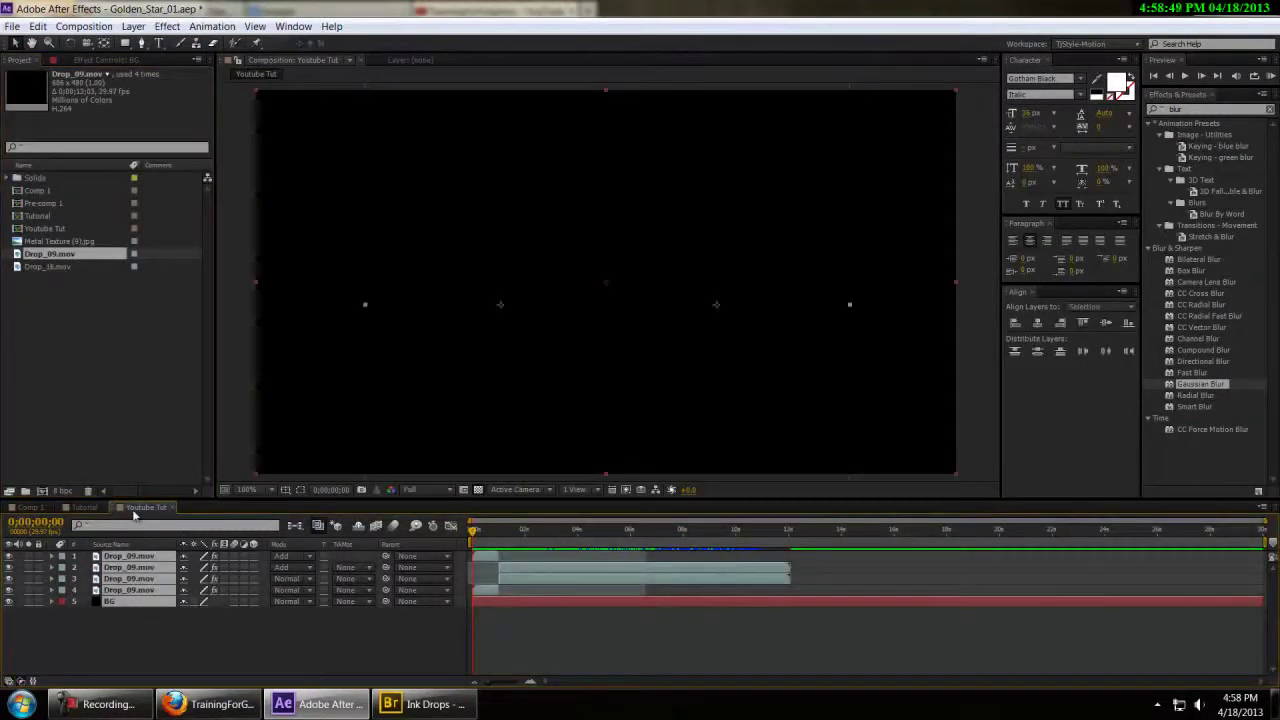
key(Delete)
click(105, 318)
click(150, 576)
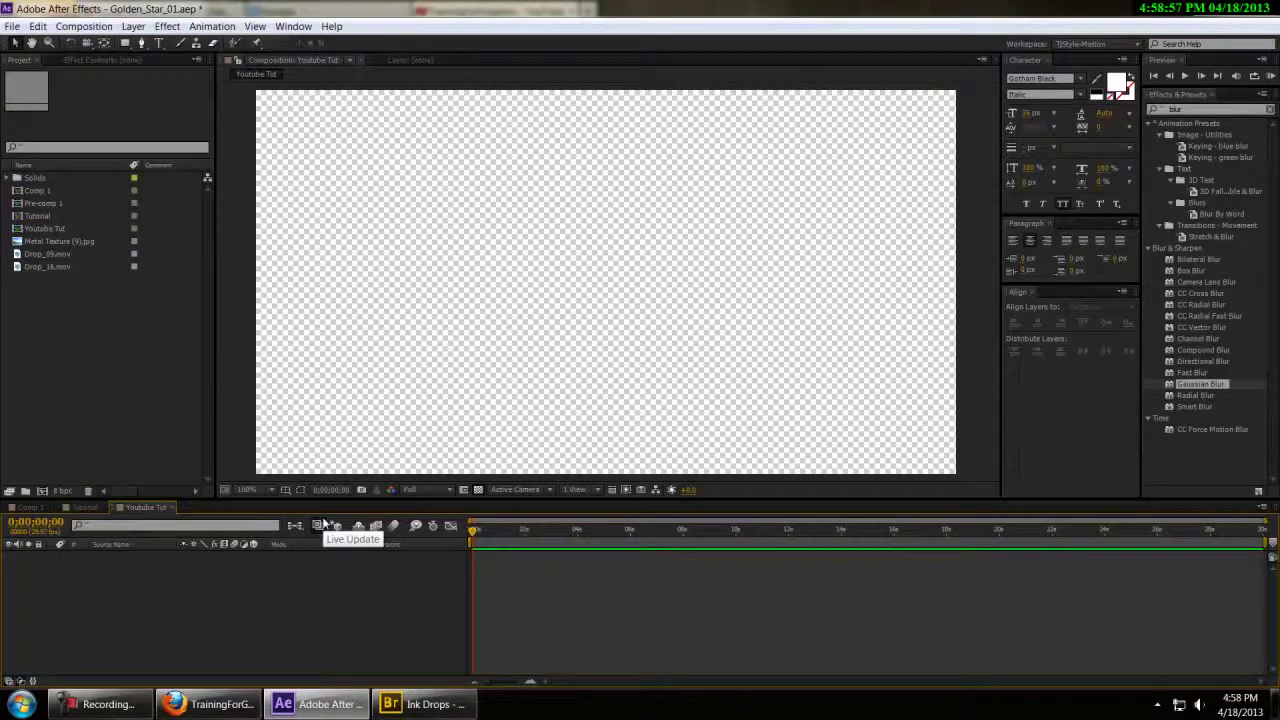
Step: Add a composition-sized black solid named BG to the empty Youtube Tut composition
key(ctrl+y)
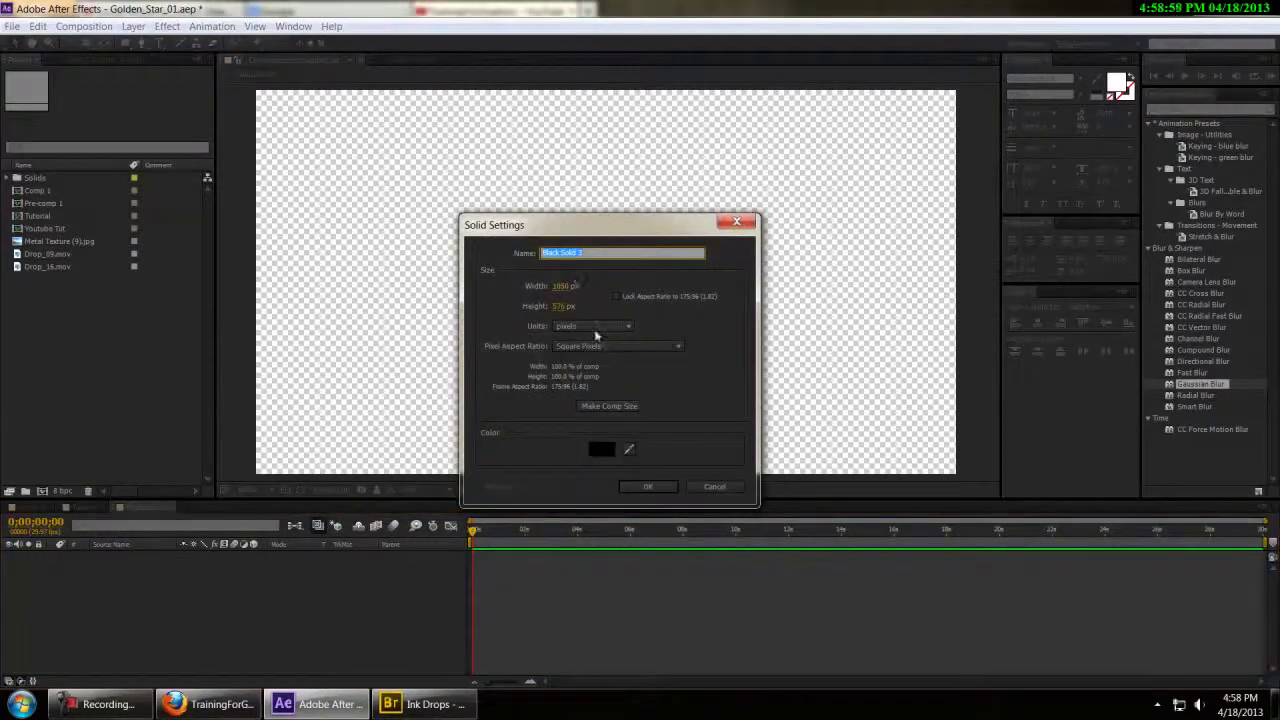
text(BG)
click(643, 487)
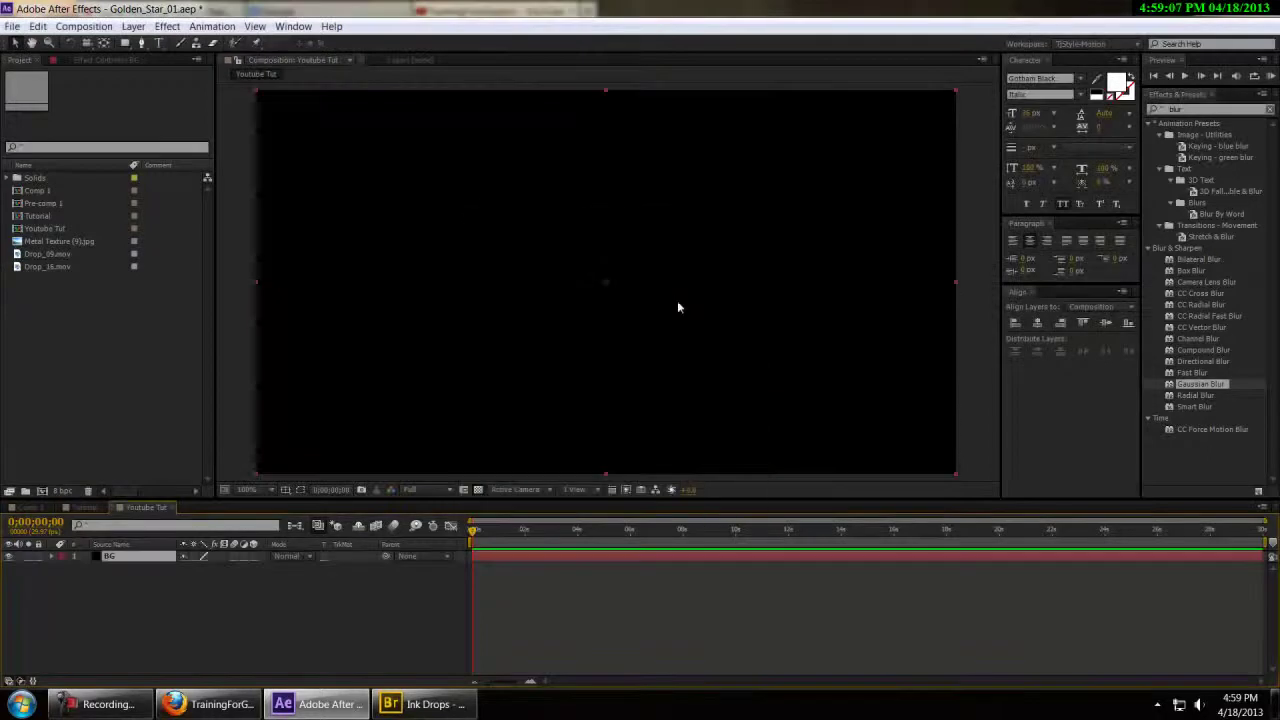
click(380, 665)
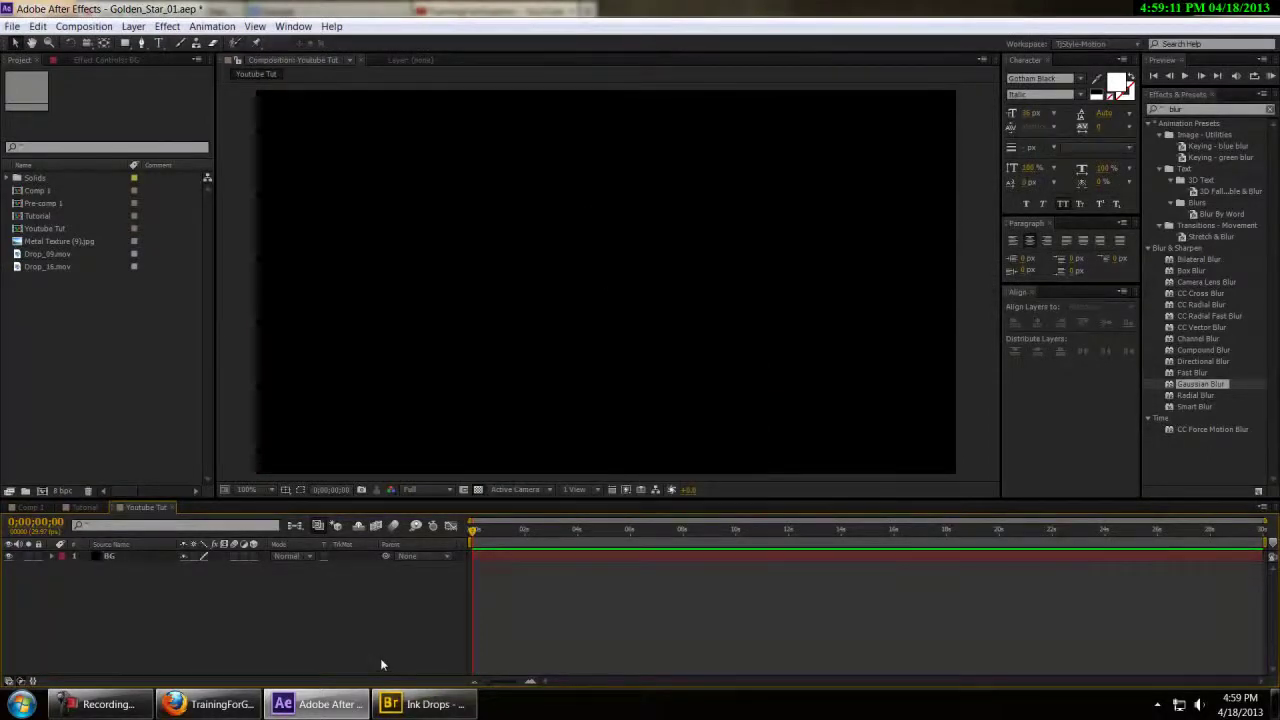
Step: Switch to Bridge and examine the clips in the Ink Drops folder, playing a preview of Drop_09.mov
click(420, 704)
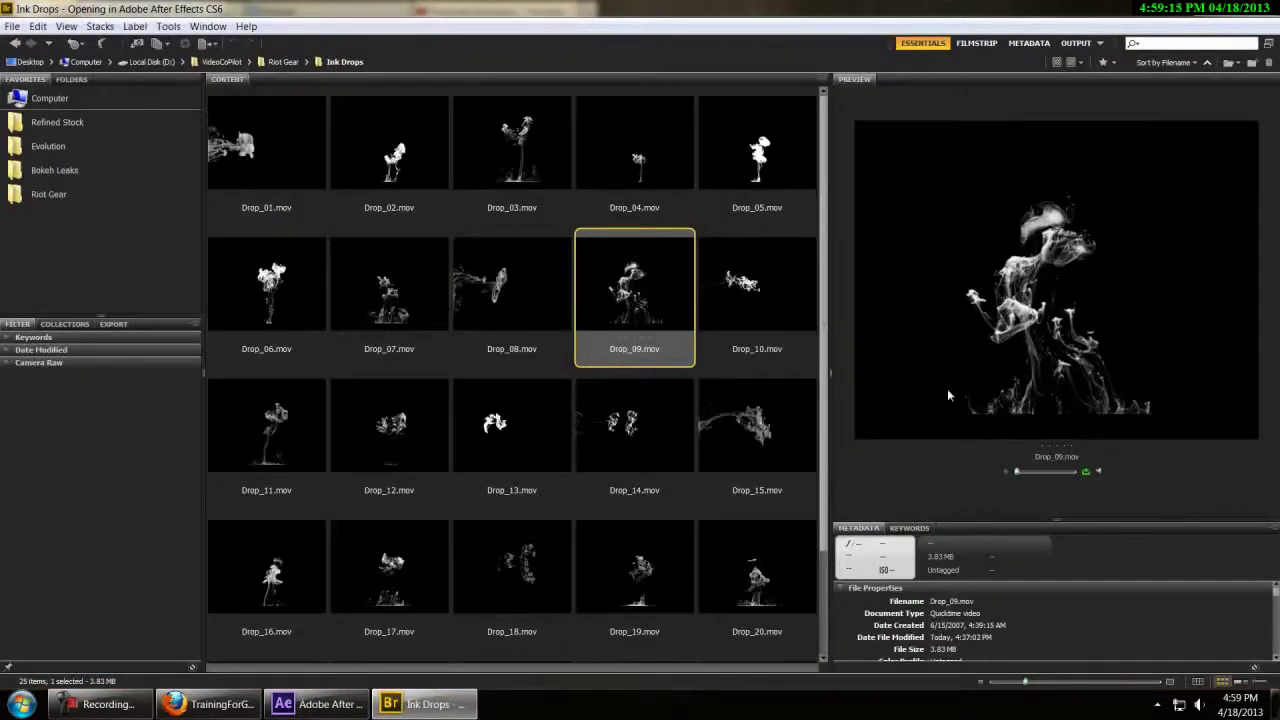
click(1007, 473)
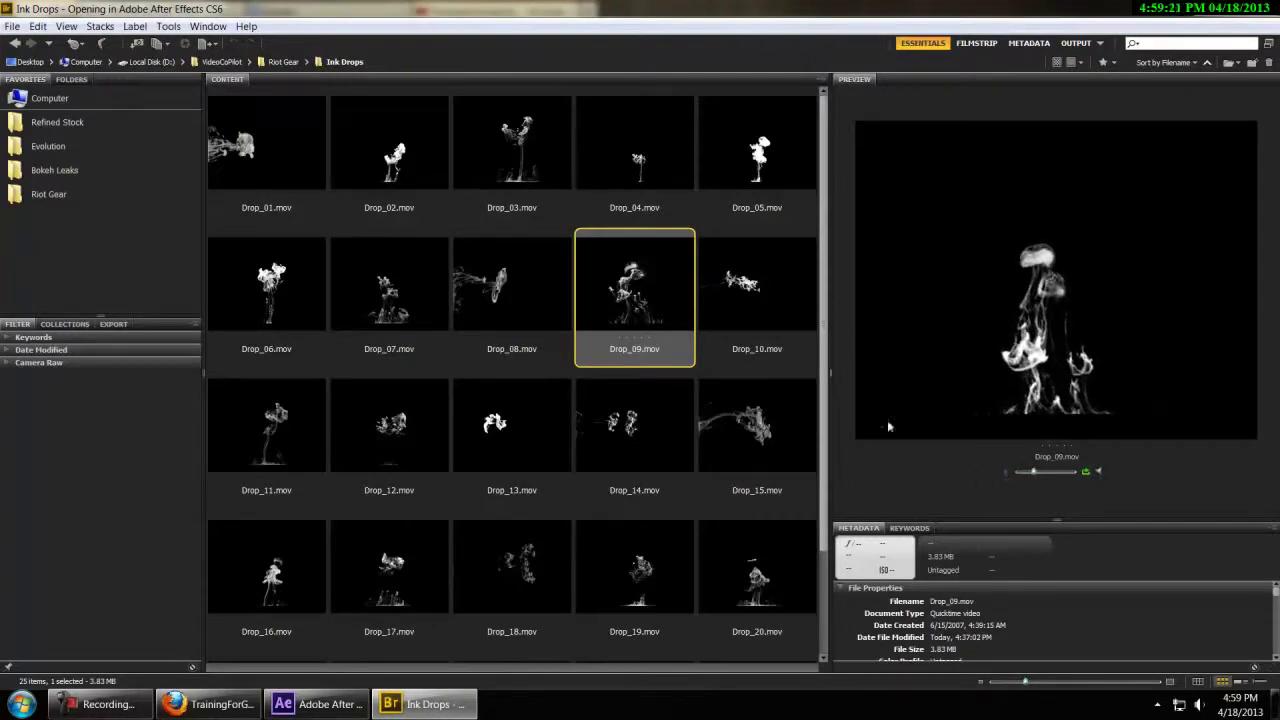
click(795, 335)
click(690, 176)
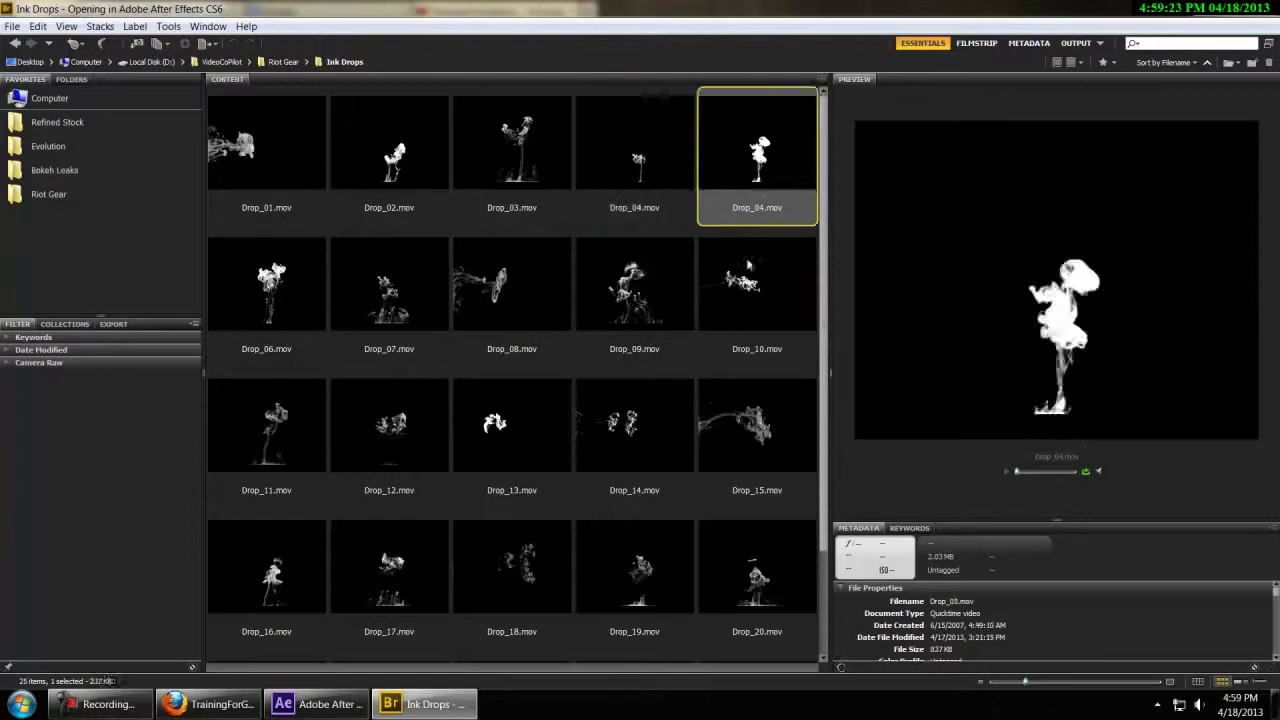
click(716, 290)
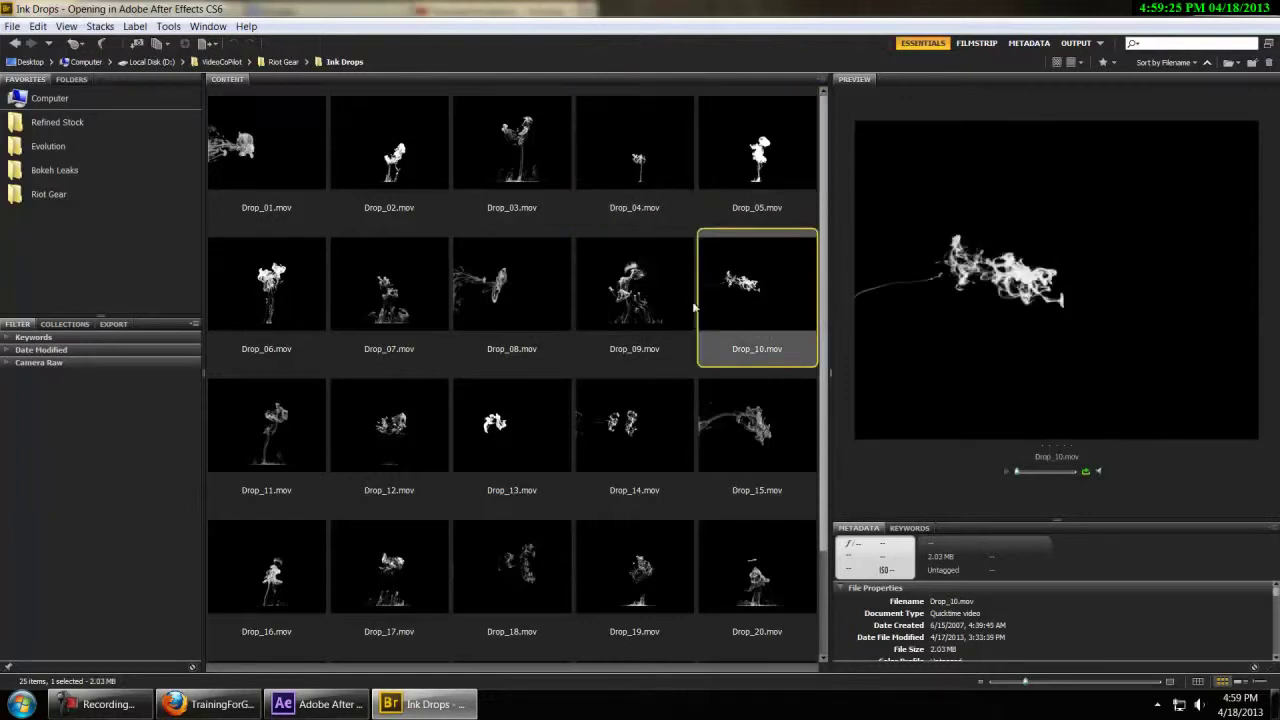
click(634, 300)
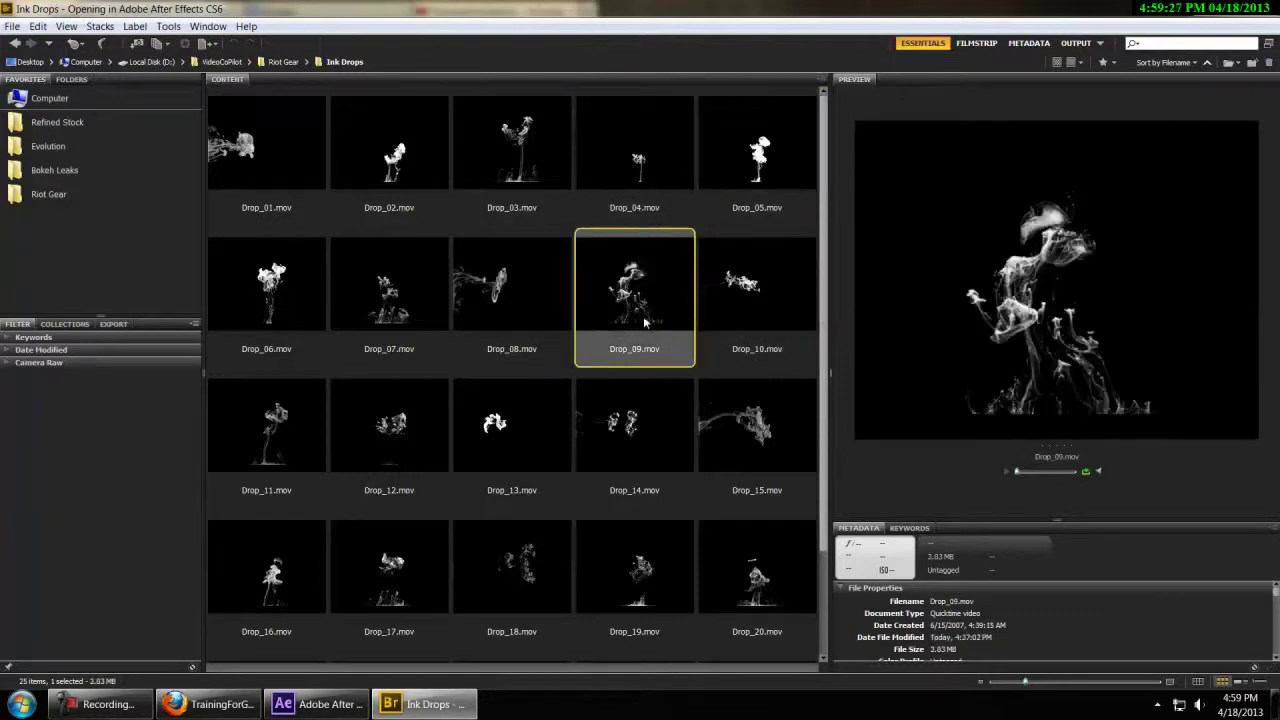
scroll(590, 415, down, 1)
click(293, 461)
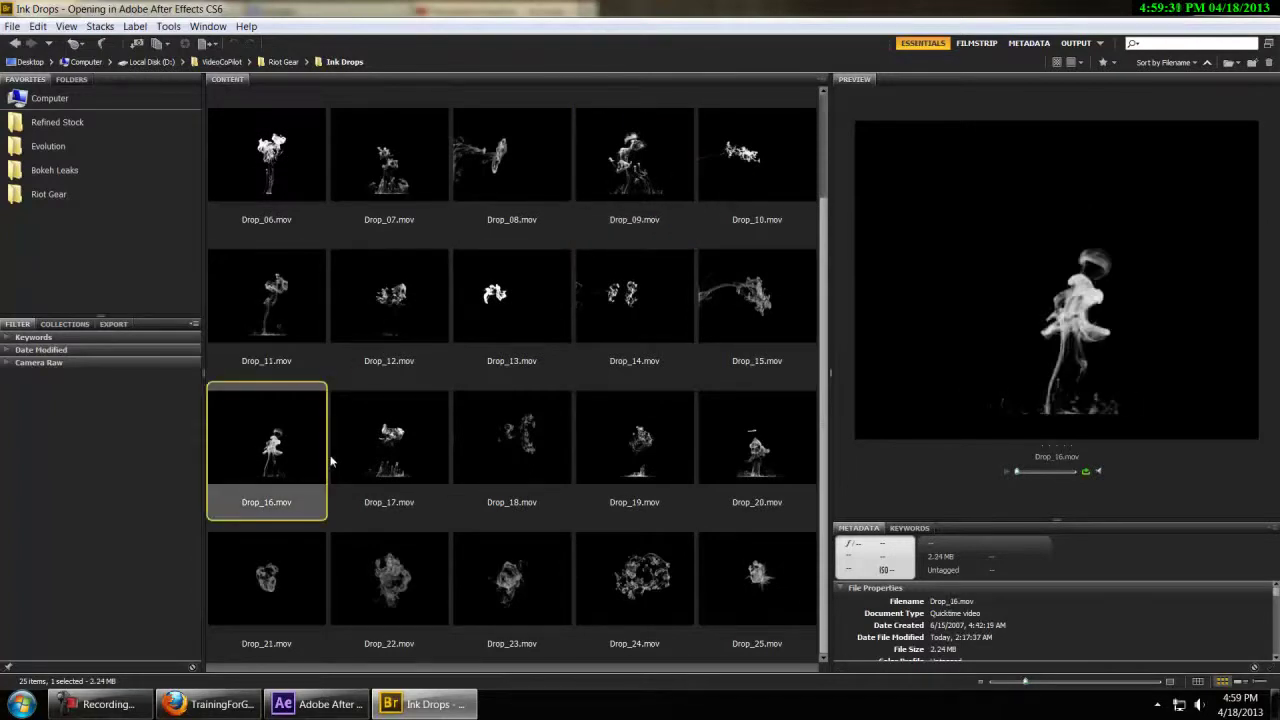
click(293, 320)
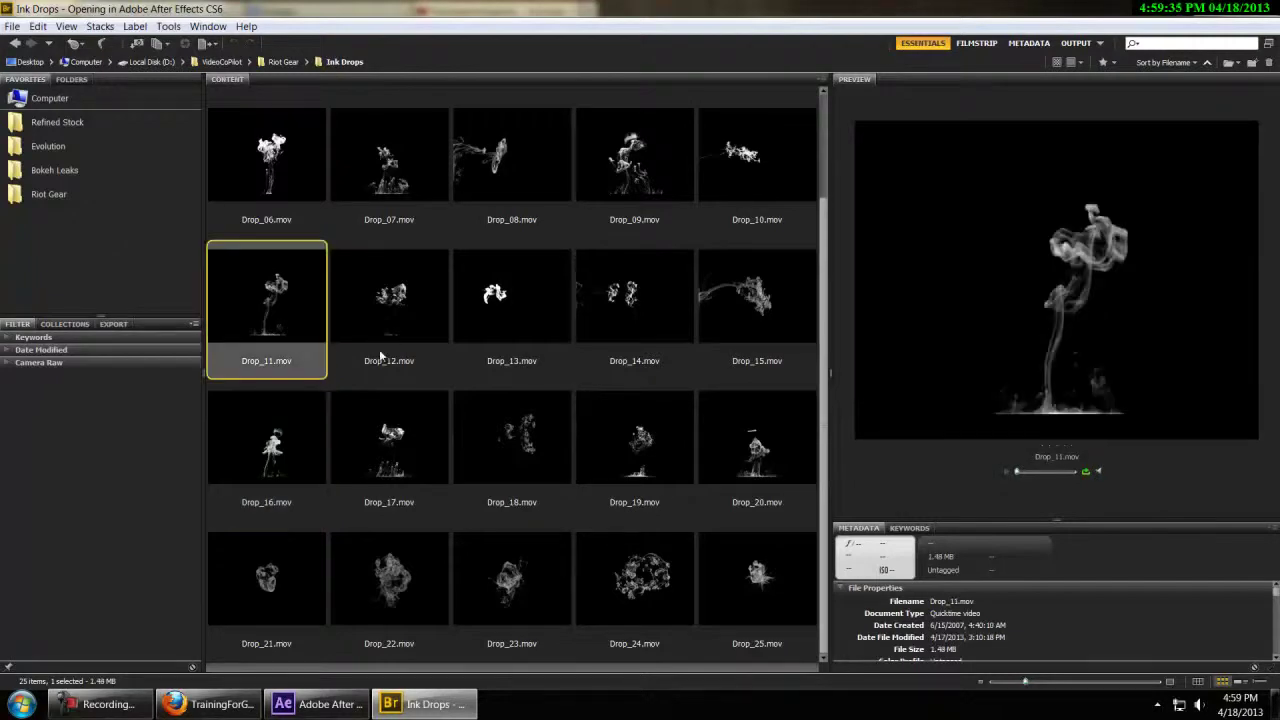
scroll(379, 349, up, 2)
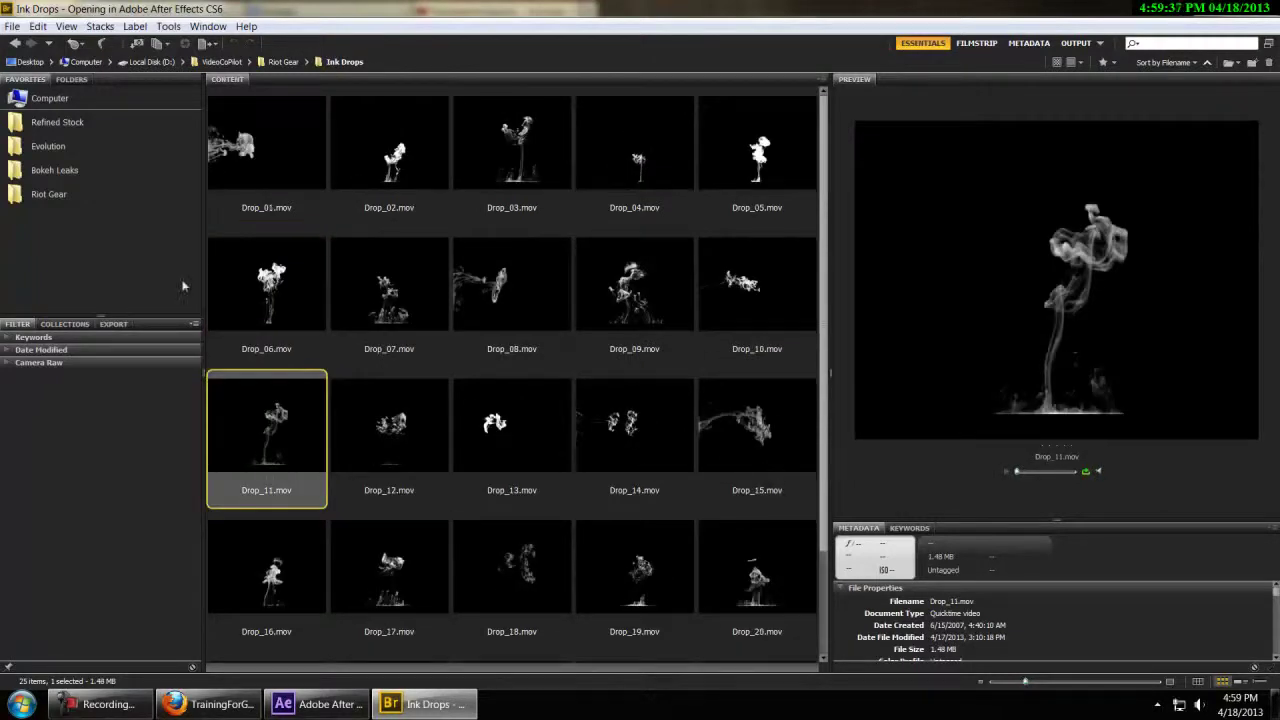
click(271, 163)
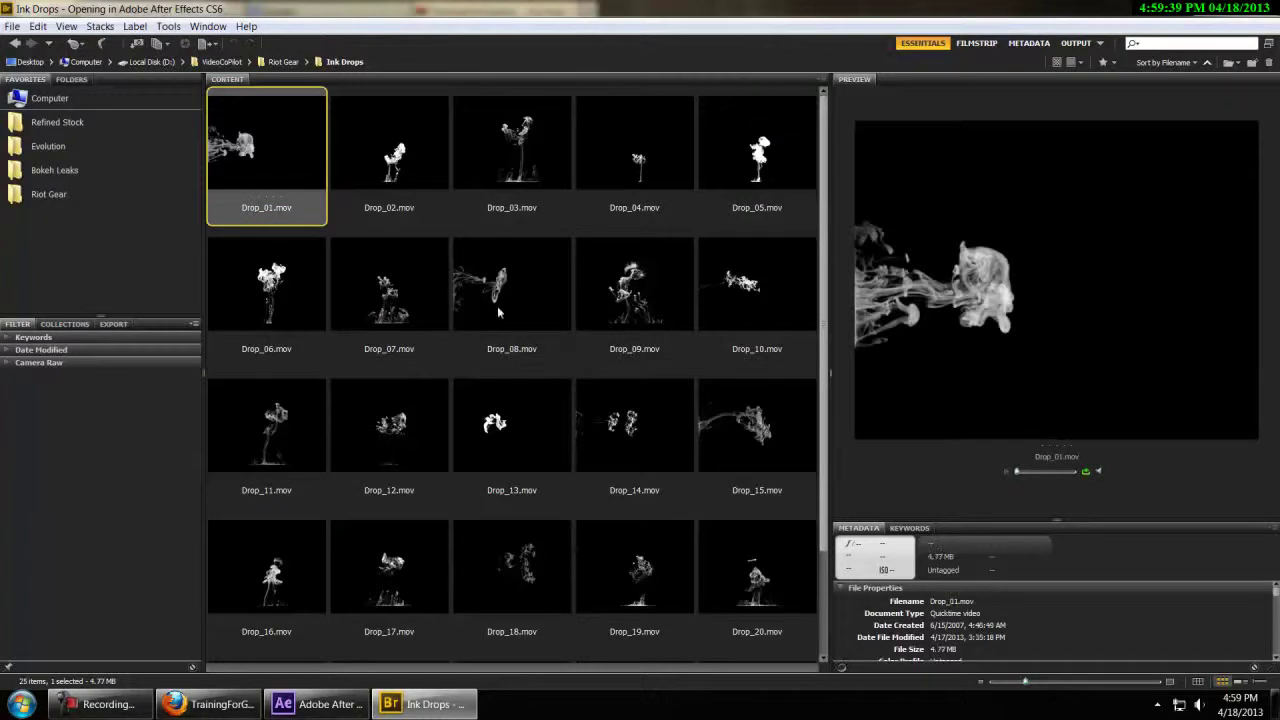
scroll(498, 315, down, 2)
Step: Import Drop_09.mov from Bridge into the After Effects project and place it above the BG layer in Youtube Tut
click(640, 172)
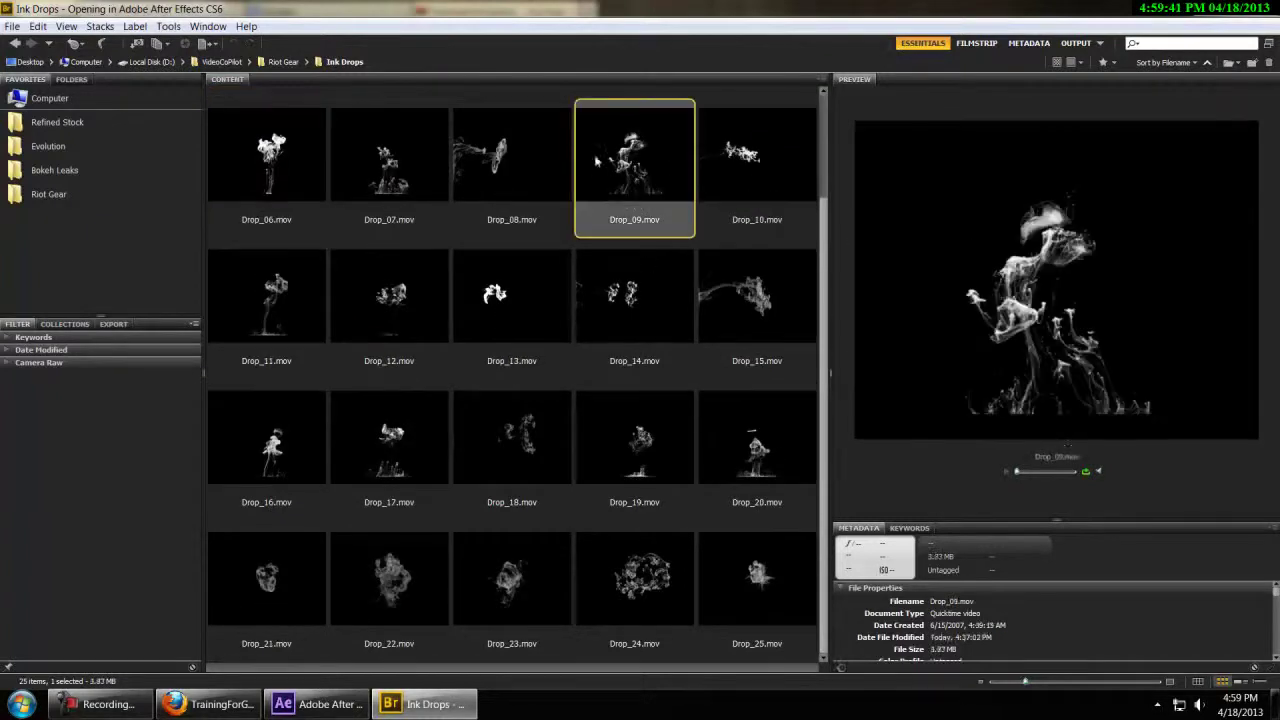
drag(640, 172, 67, 343)
drag(51, 268, 127, 558)
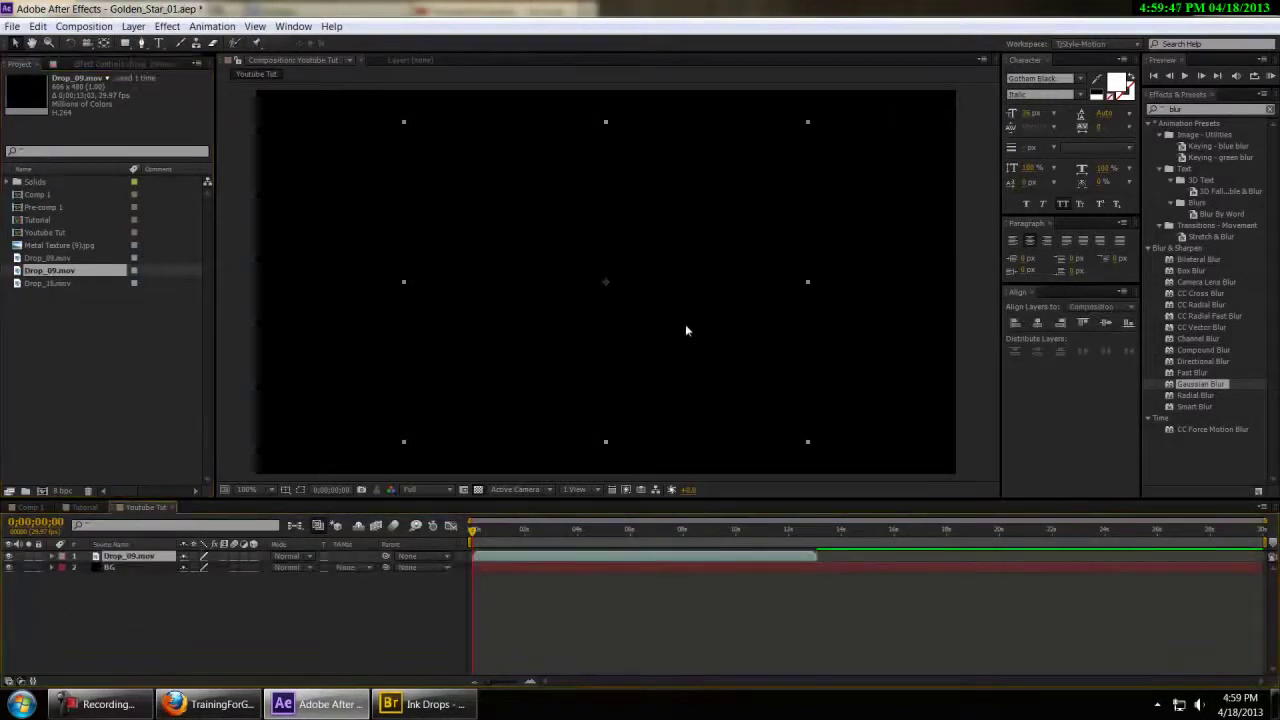
Step: At 0;00;00;12, rotate the Drop_09.mov layer 90° clockwise and move it so the ink enters from the frame's left edge
drag(607, 338, 546, 337)
drag(484, 531, 480, 540)
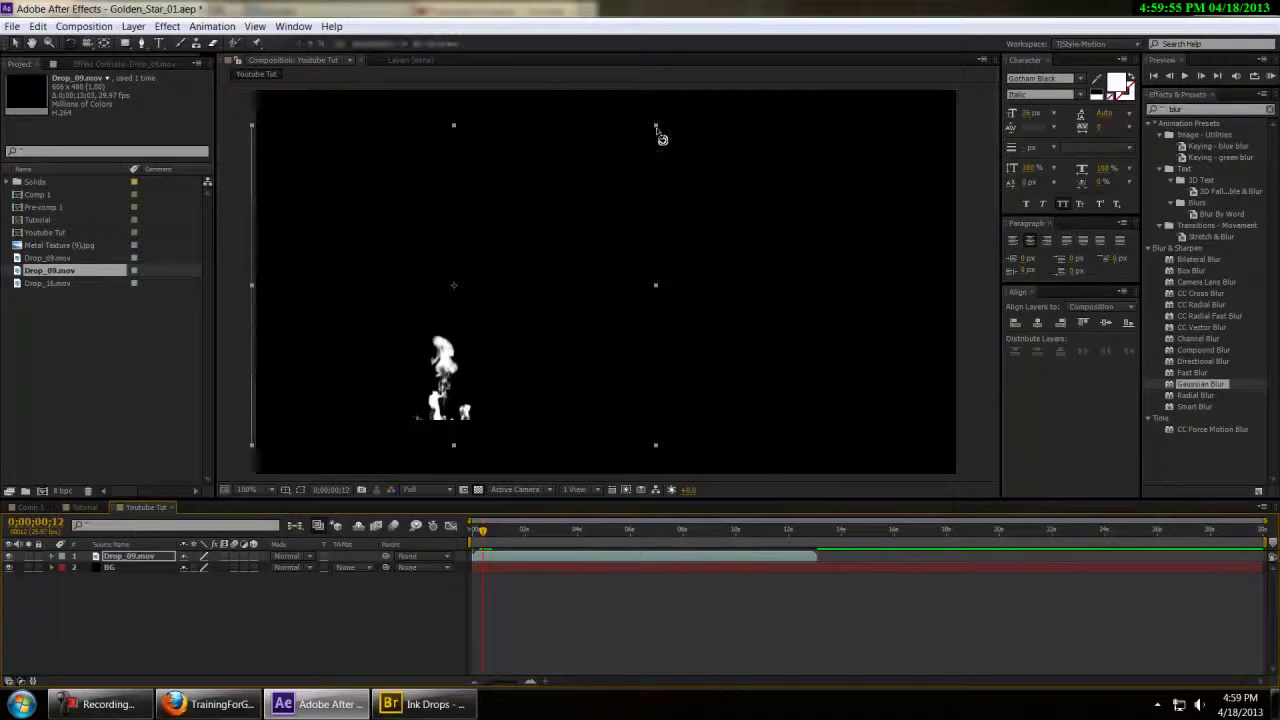
key(w)
drag(656, 131, 476, 325)
key(v)
drag(524, 282, 462, 287)
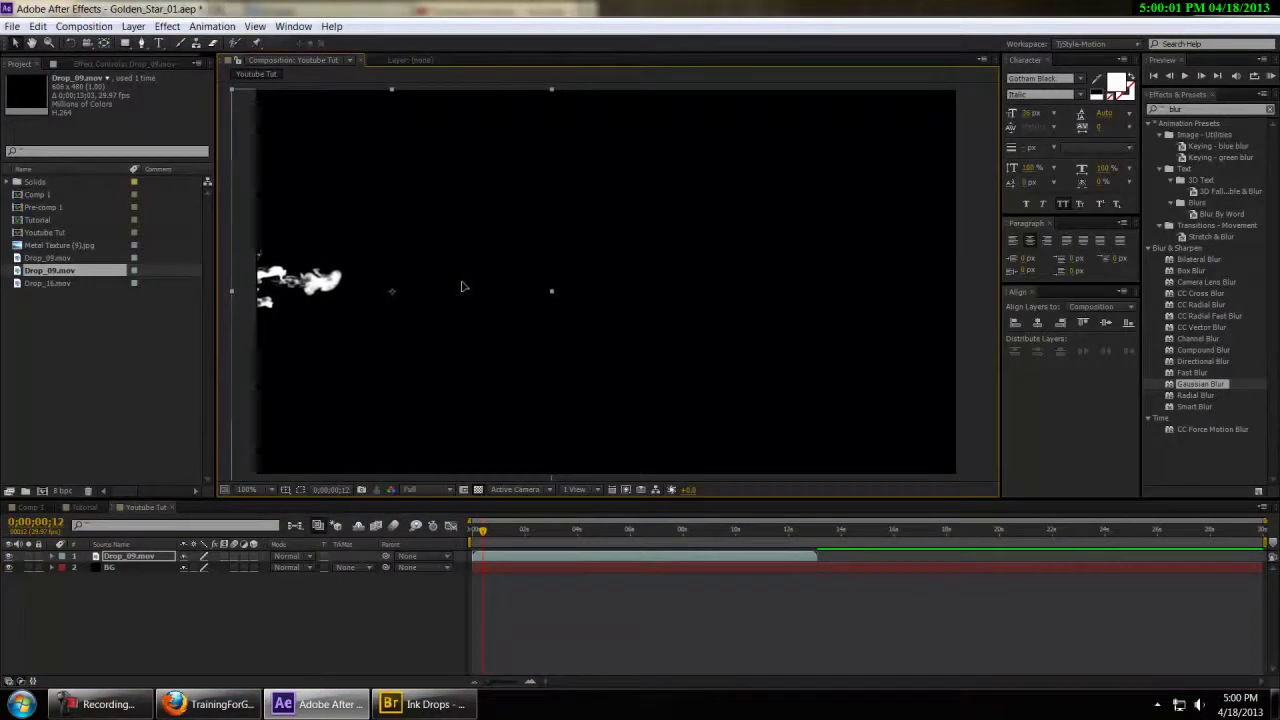
Step: Enlarge the rotated Drop_09.mov layer proportionally beyond the frame's height and reposition it so the ink starts at the left edge
key(comma)
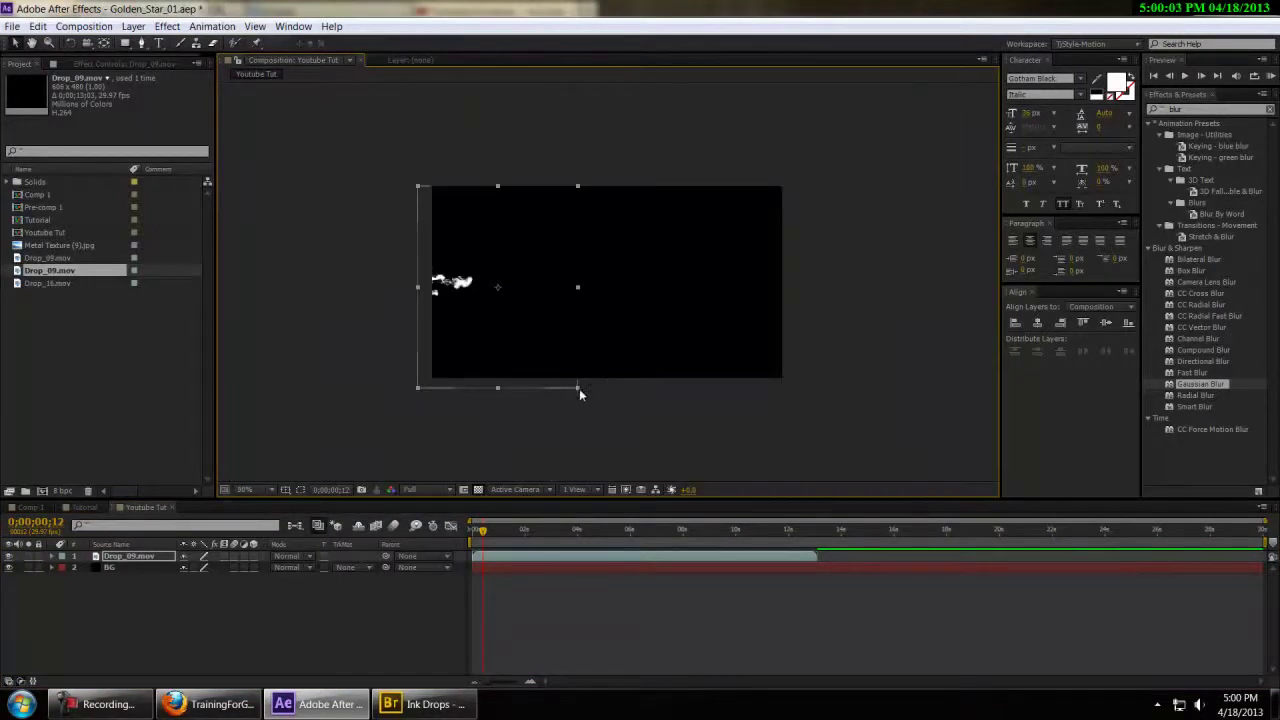
drag(577, 388, 636, 461)
drag(570, 348, 612, 344)
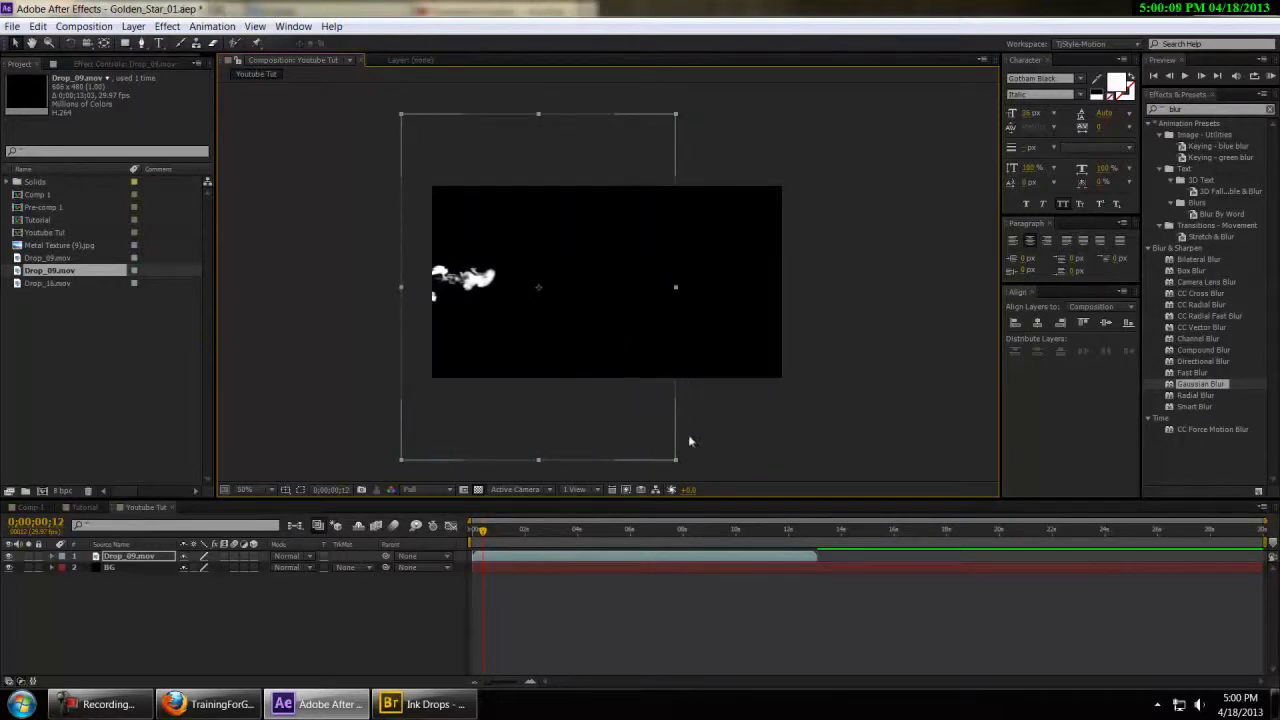
Step: Enlarge the Drop_09.mov layer further with its ink still entering from the frame's left edge, and split the layer at 0;00;01;20
drag(678, 462, 735, 498)
drag(571, 351, 614, 350)
drag(482, 531, 516, 538)
click(114, 558)
click(37, 26)
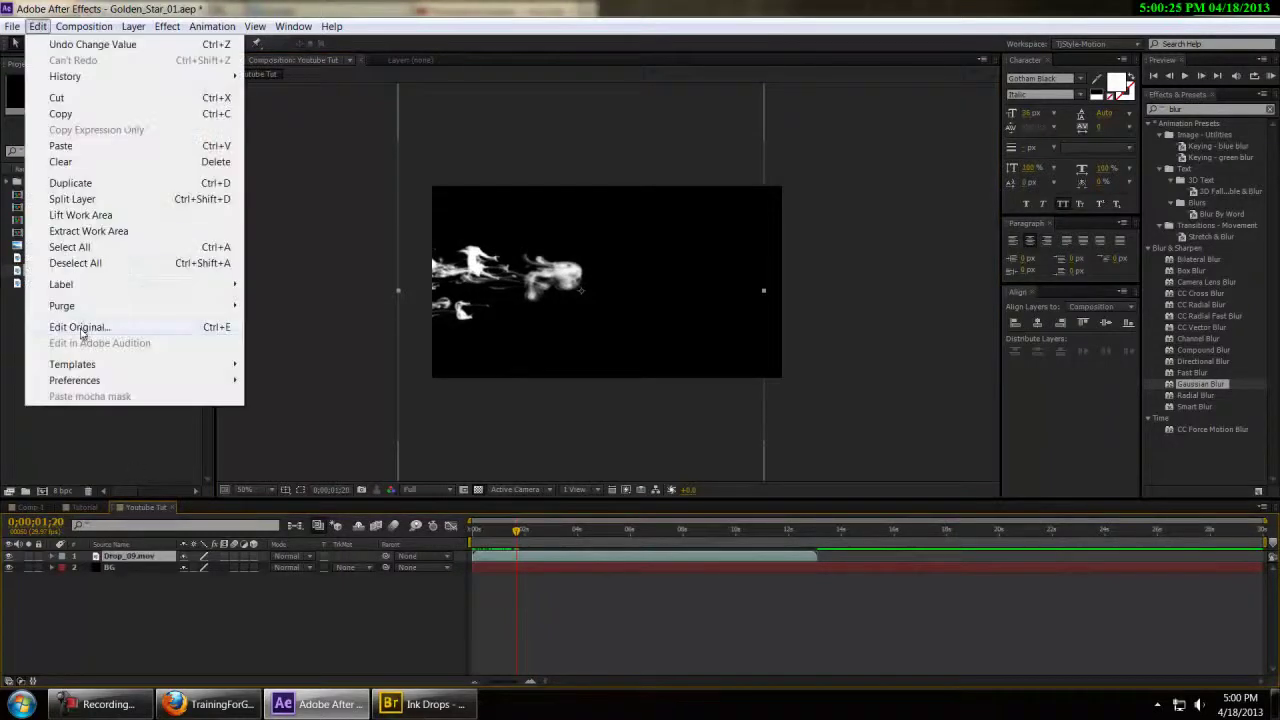
click(148, 201)
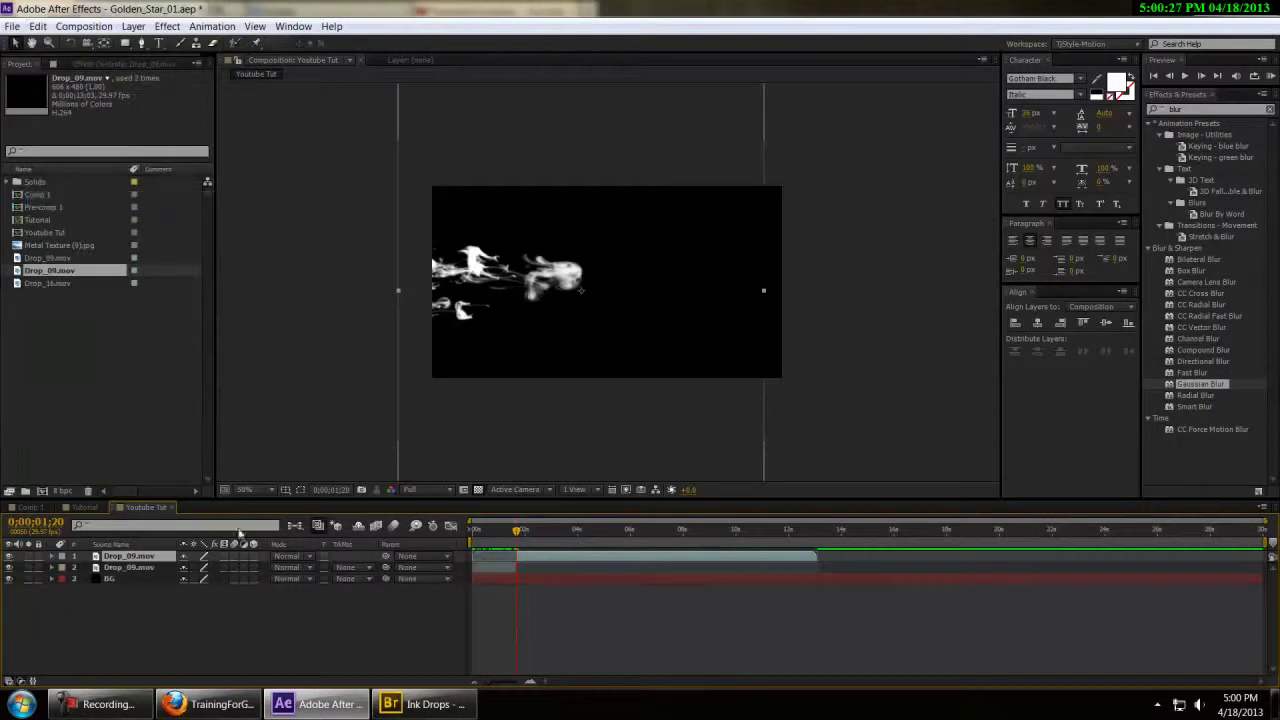
Step: Time-stretch the first Drop_09.mov segment with a stretch factor of 50, holding the layer in-point, and play the result
drag(515, 533, 500, 532)
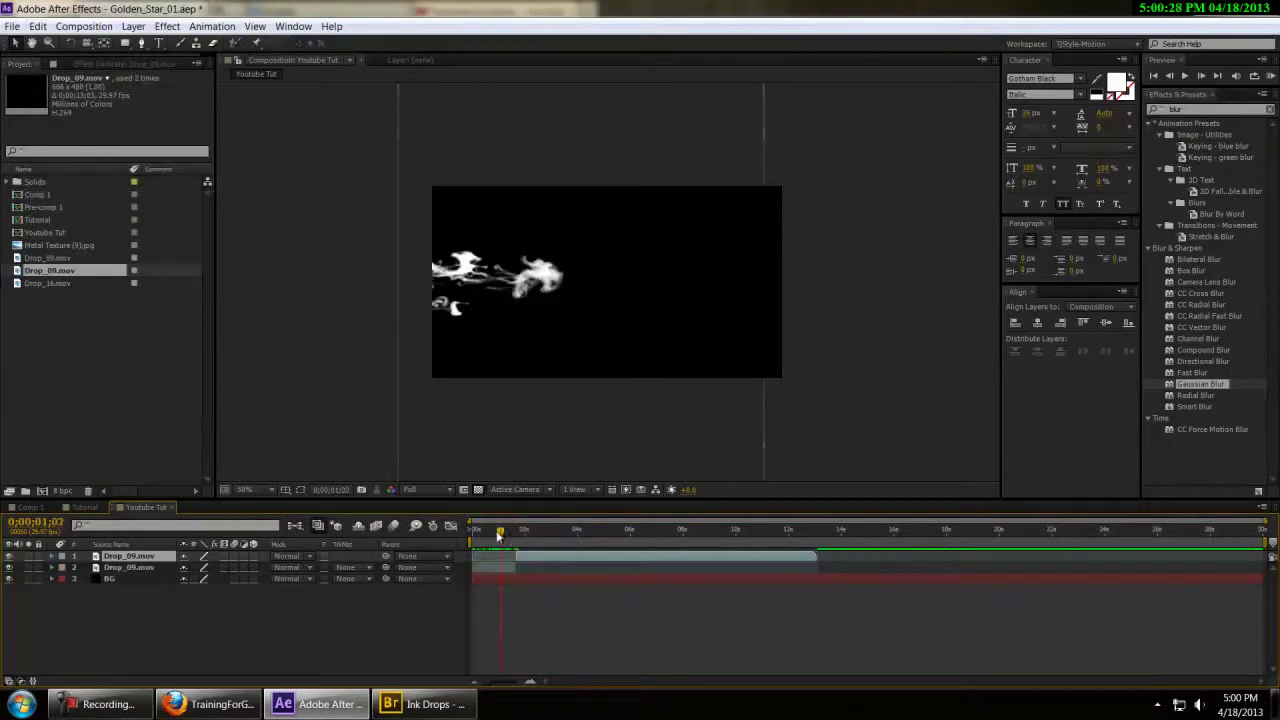
click(135, 571)
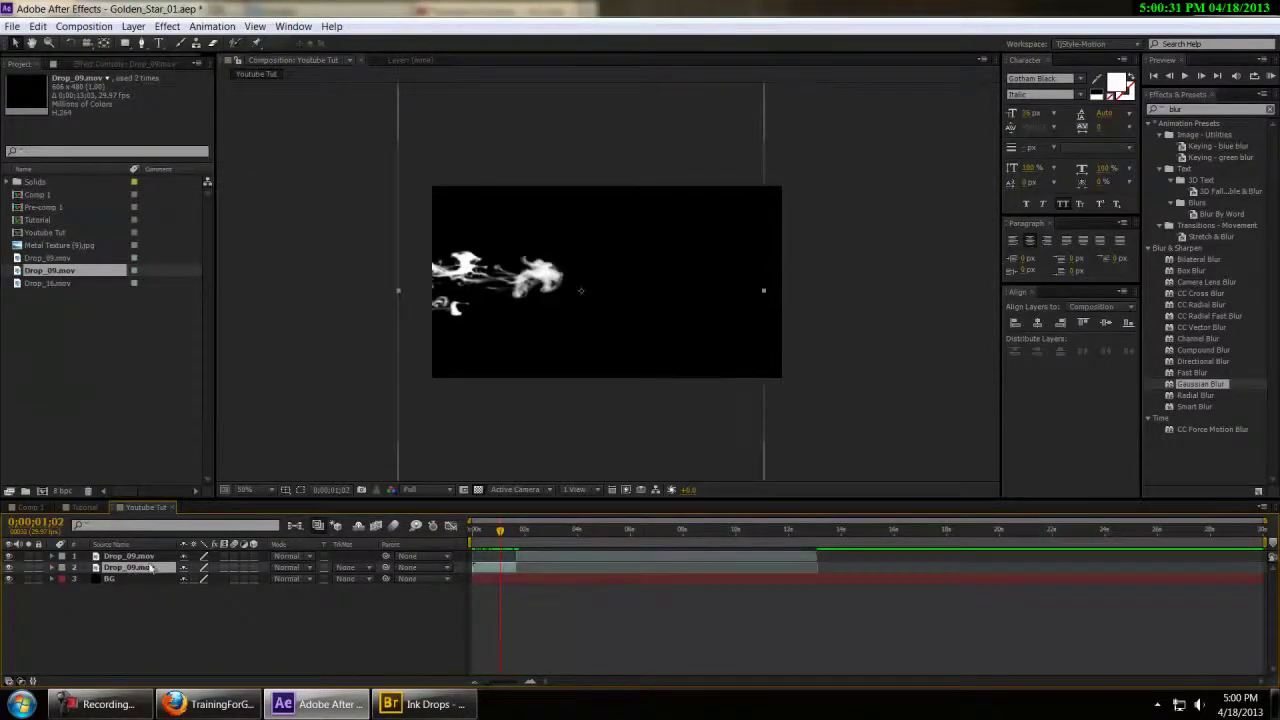
right_click(150, 568)
mouse_move(323, 114)
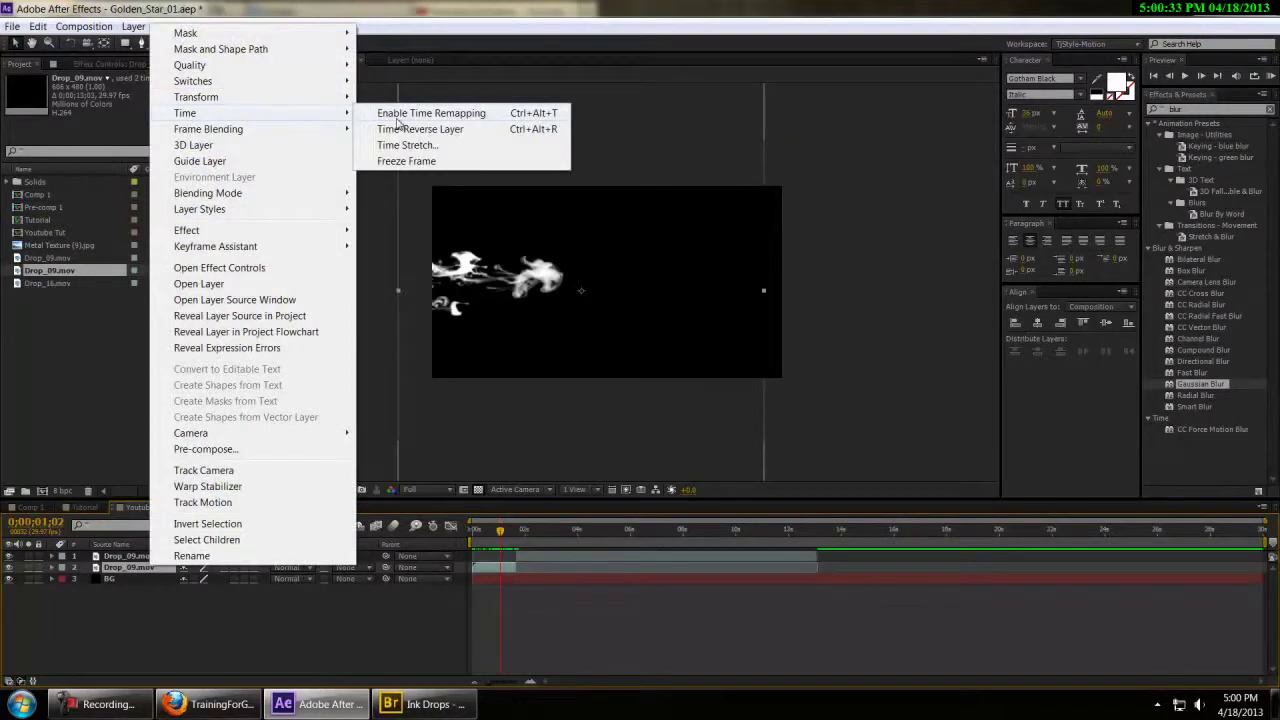
click(414, 146)
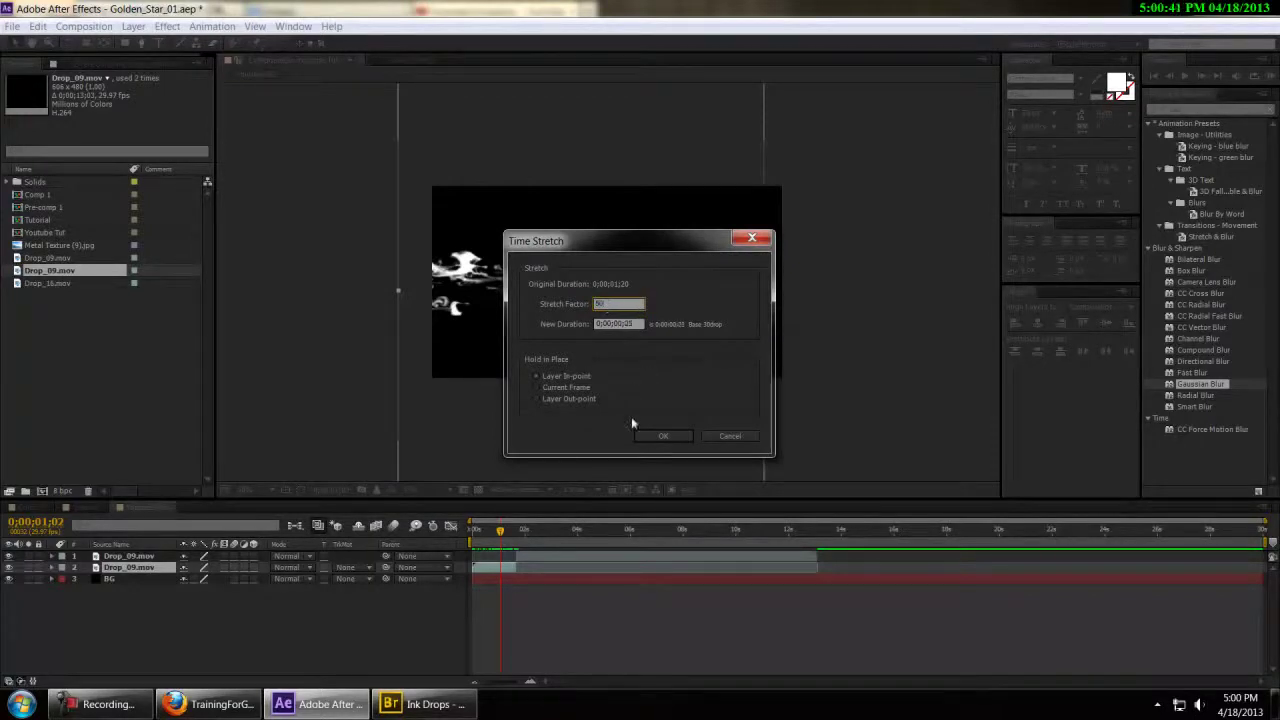
click(662, 436)
key(space)
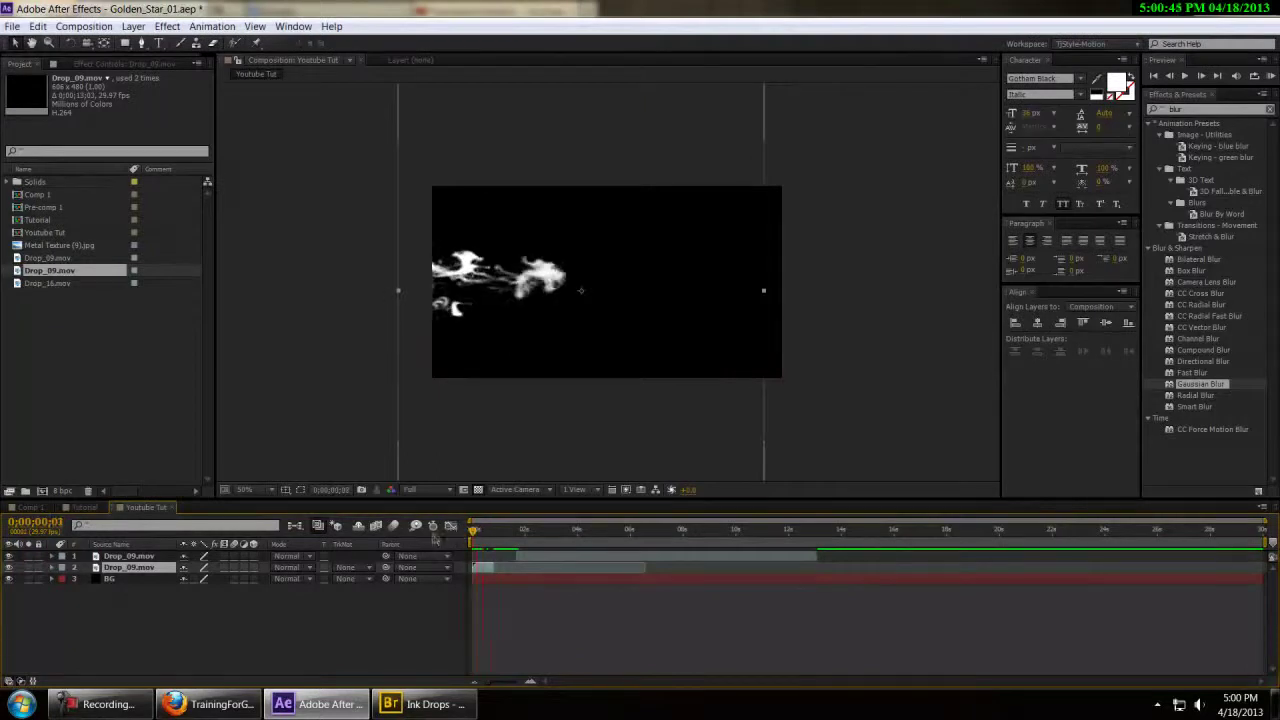
Step: Shift the second Drop_09.mov segment earlier to start where the shortened first segment ends, and preview the transition from the beginning
click(556, 559)
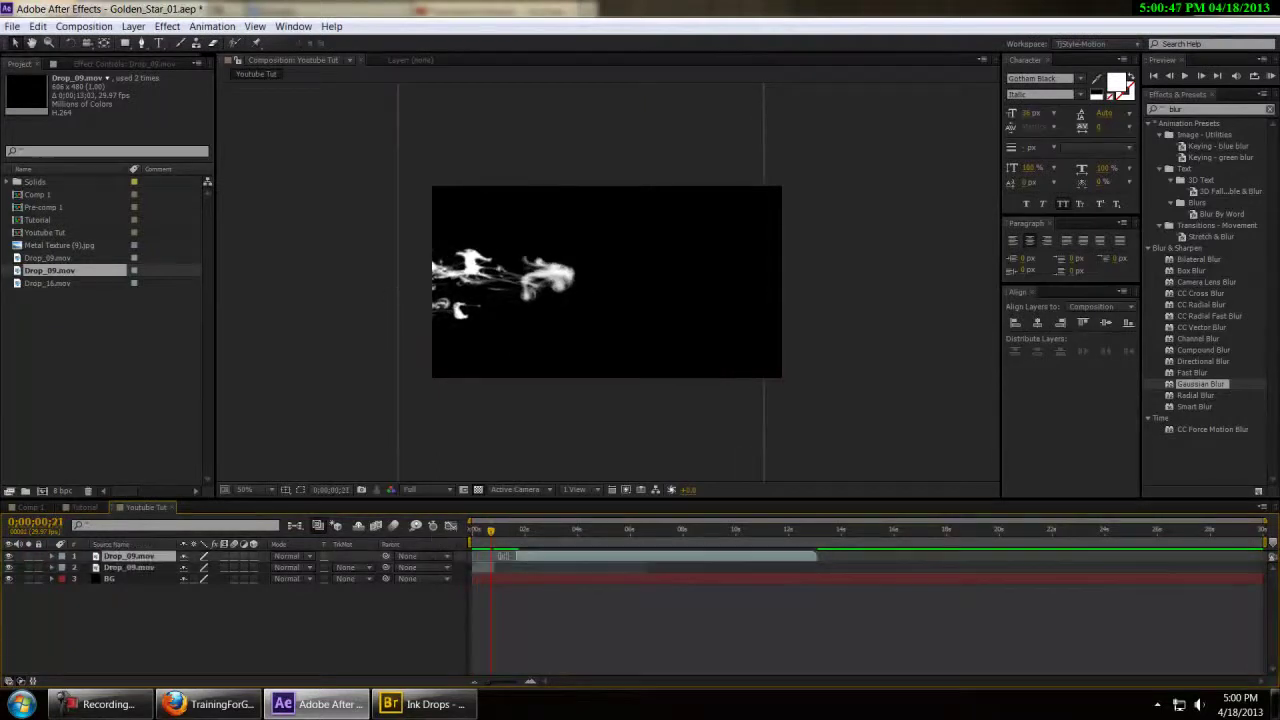
drag(491, 532, 453, 540)
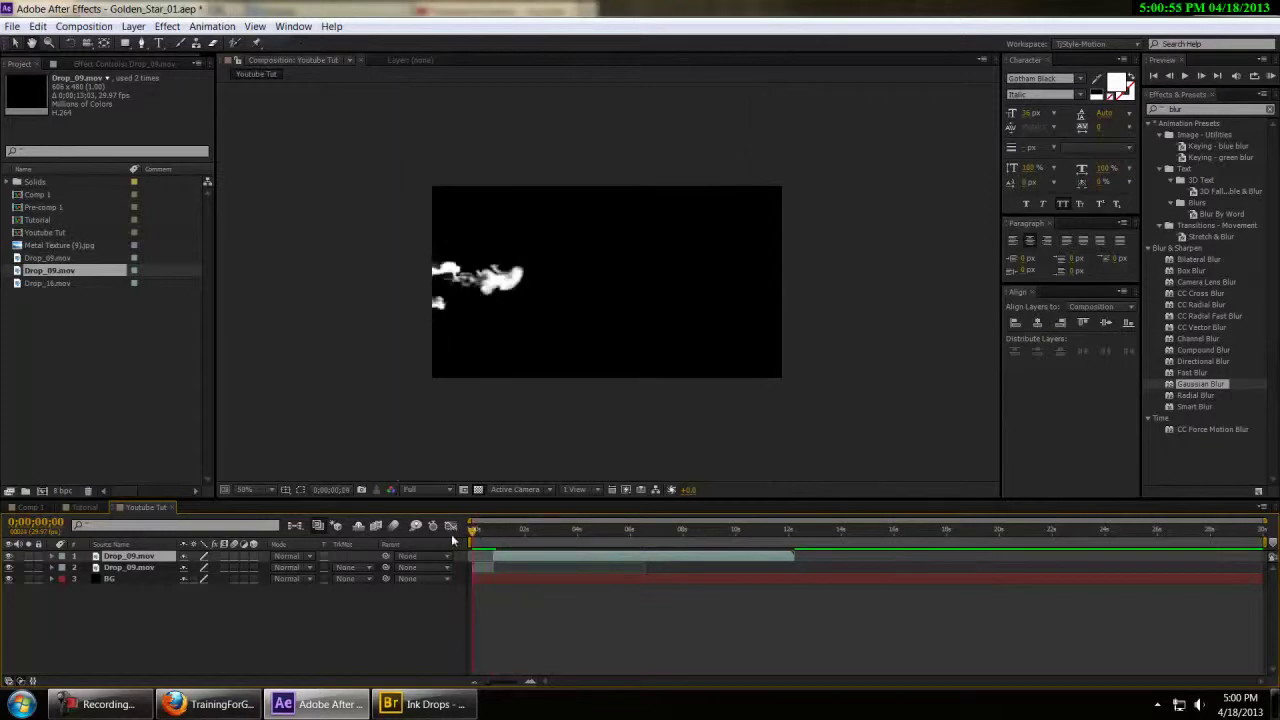
key(space)
scroll(633, 336, up, 1)
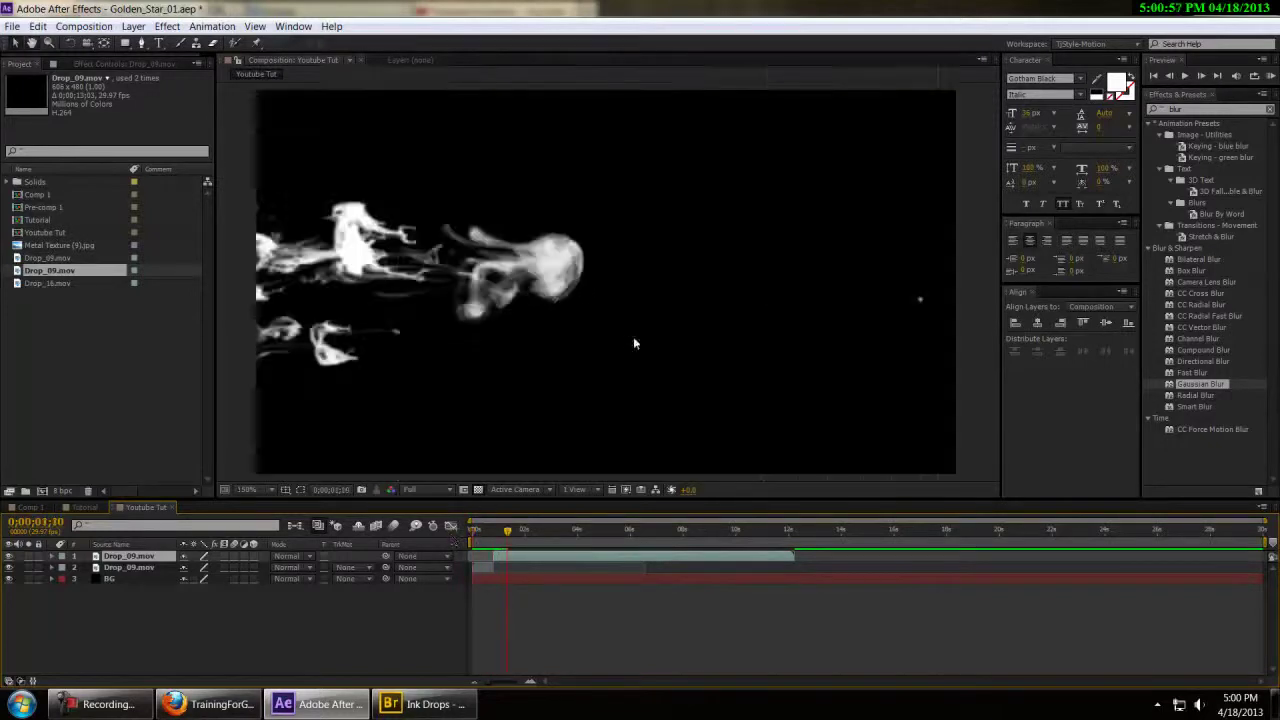
drag(510, 540, 464, 548)
key(space)
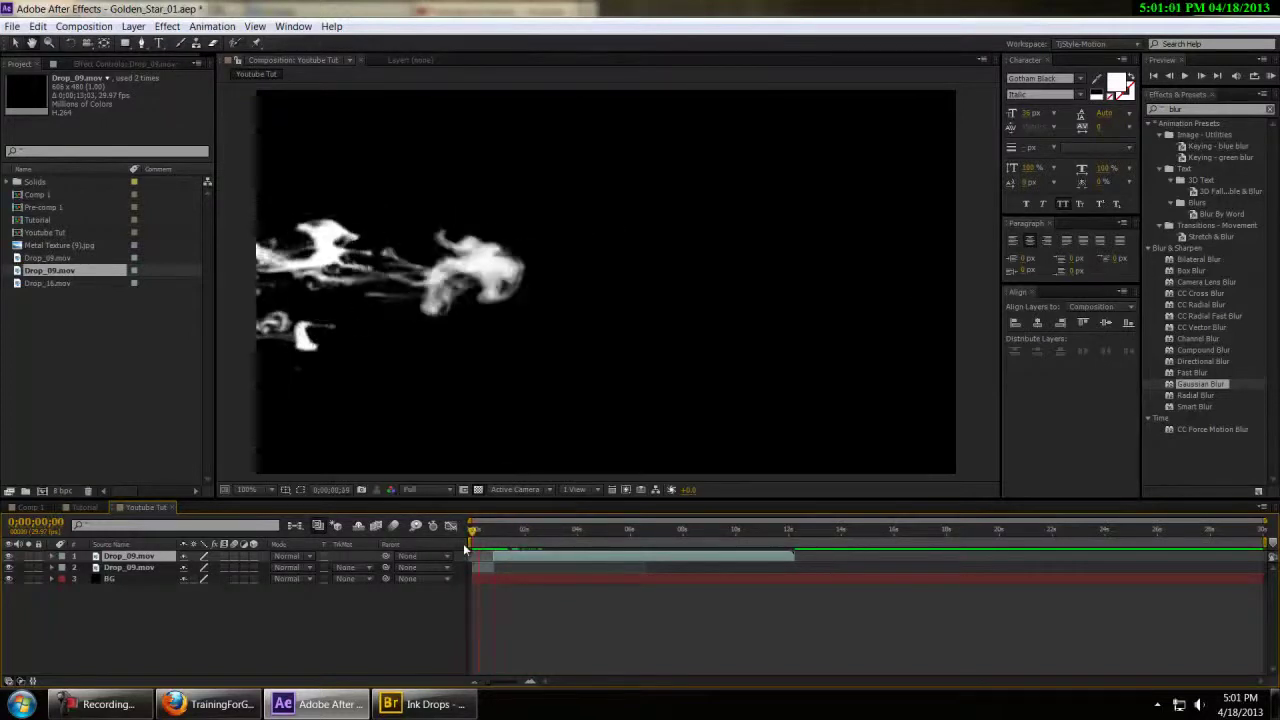
key(space)
drag(480, 543, 501, 543)
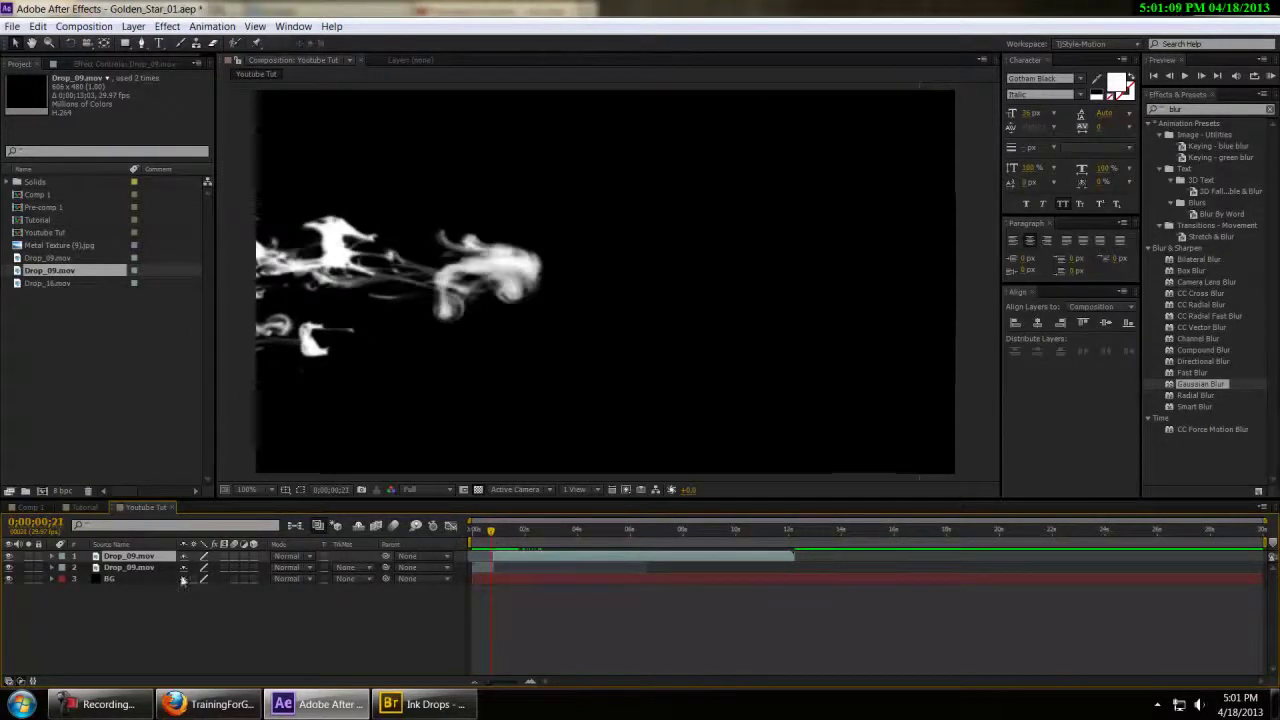
Step: Set the first Drop_09.mov segment's time stretch factor to 30 and move the second segment earlier to meet its end
click(147, 570)
right_click(144, 570)
mouse_move(325, 118)
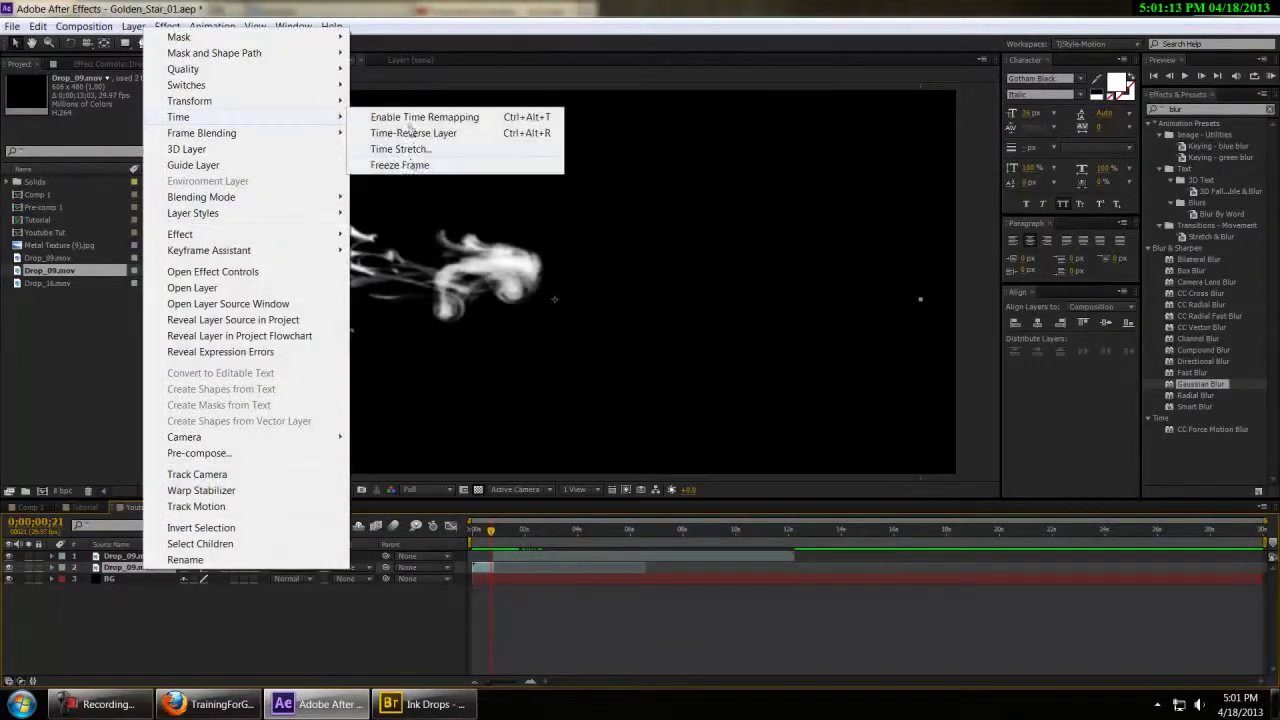
click(412, 152)
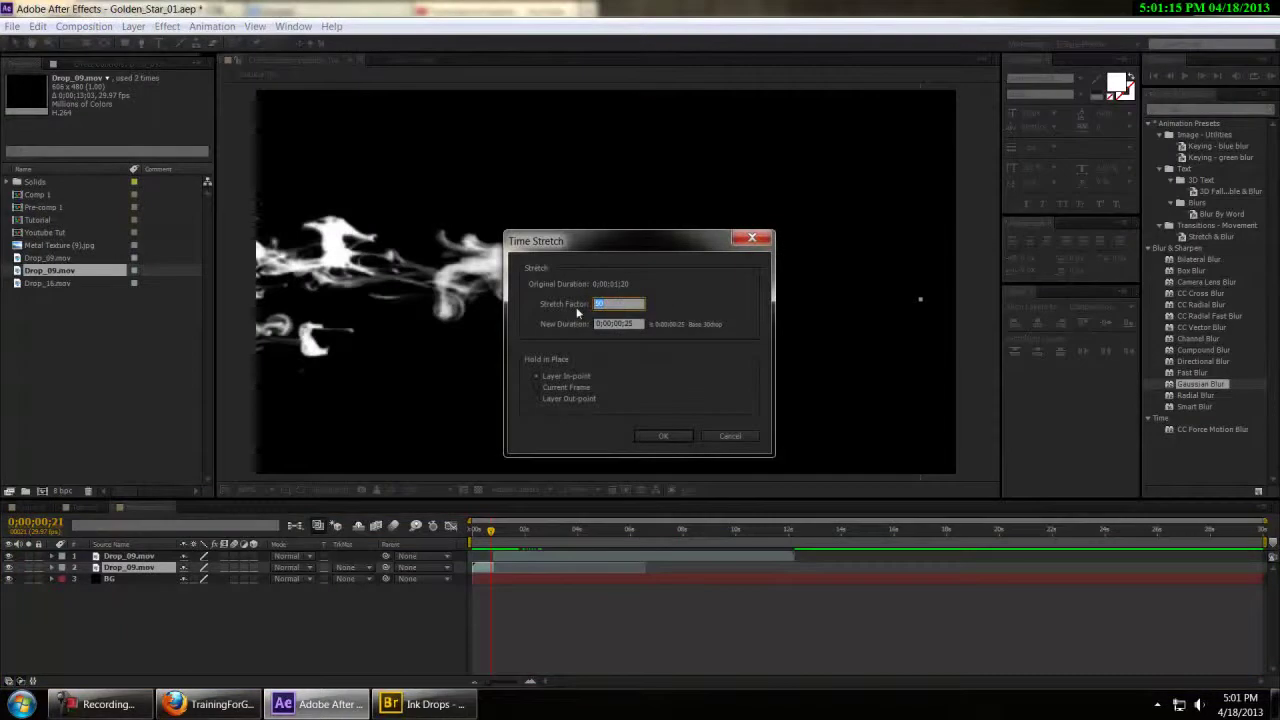
text(30)
click(665, 435)
drag(506, 558, 445, 532)
key(space)
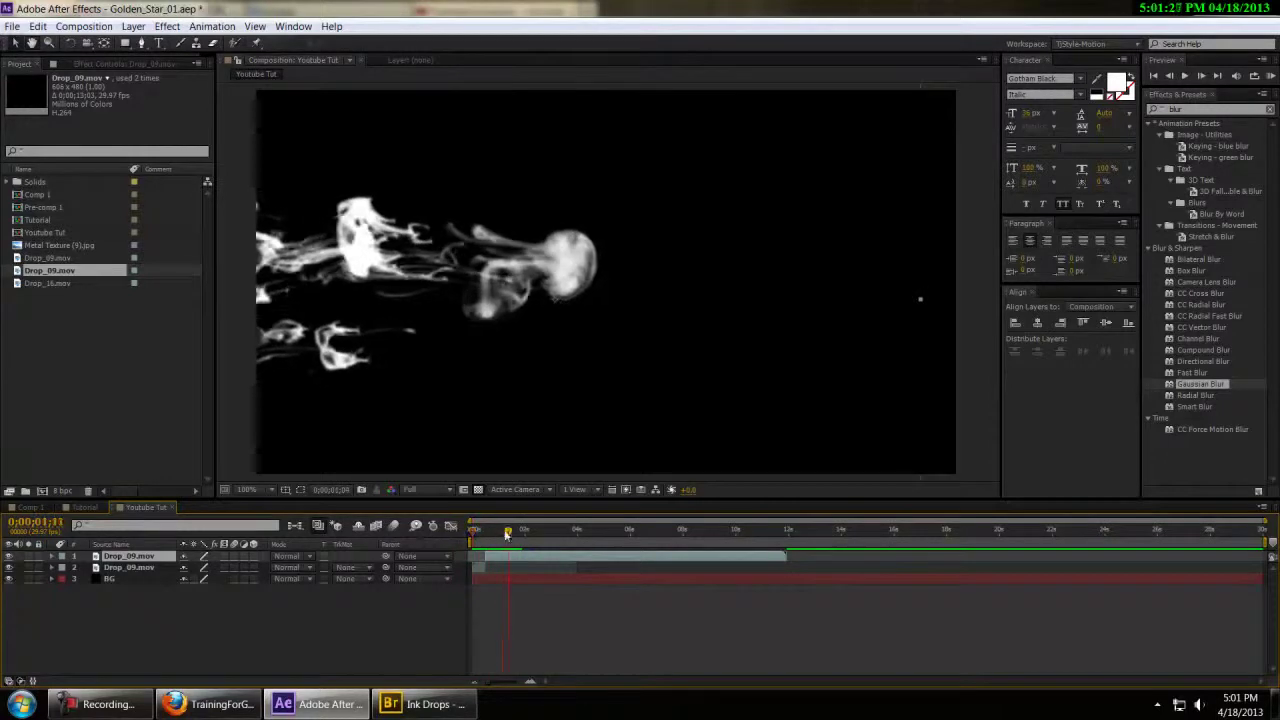
Step: At 0;00;03;00, duplicate both Drop_09.mov segments
drag(522, 528, 551, 528)
key(comma)
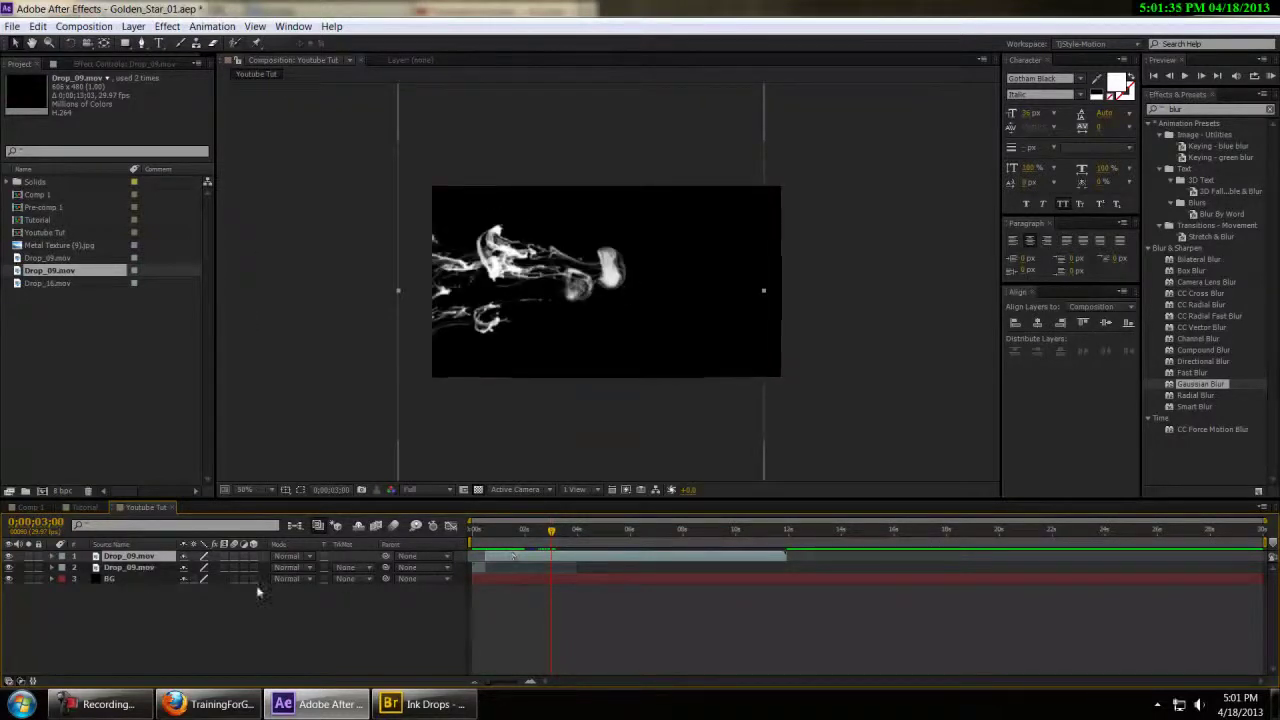
shift+click(147, 569)
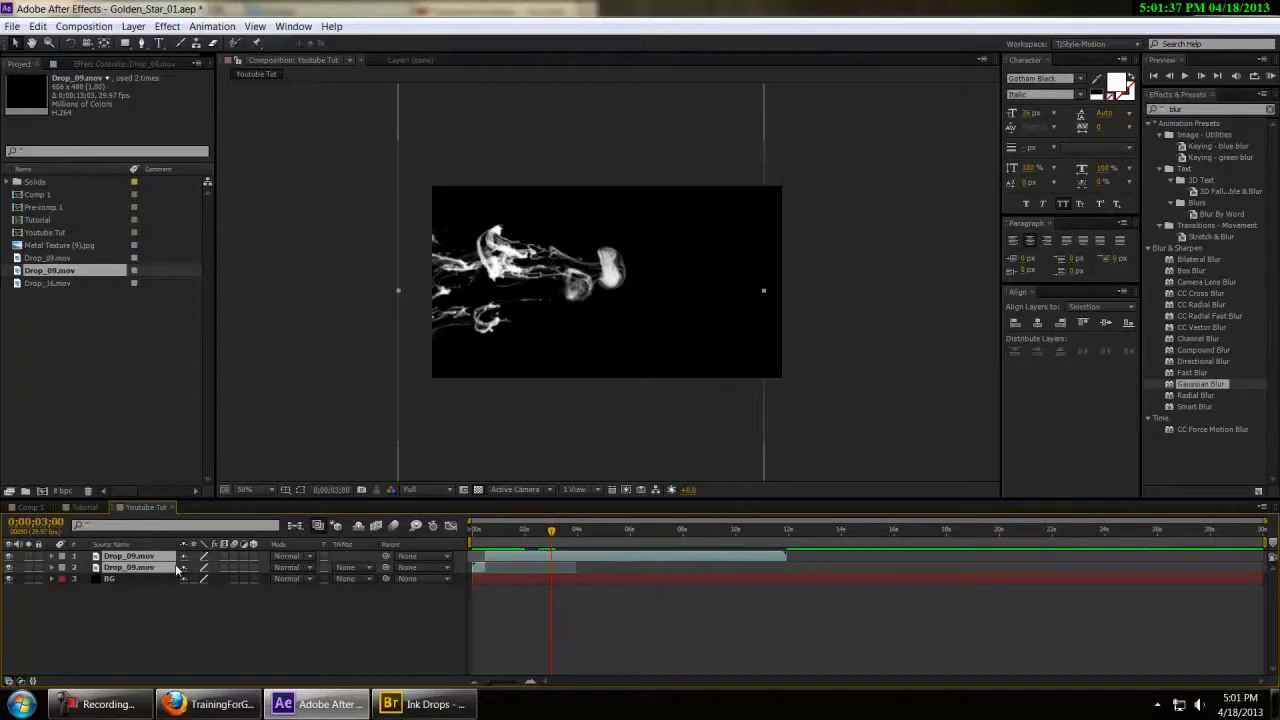
key(ctrl+d)
Step: Rotate the duplicated Drop_09.mov layers 180° and move them so their ink enters from the frame's right edge
key(comma)
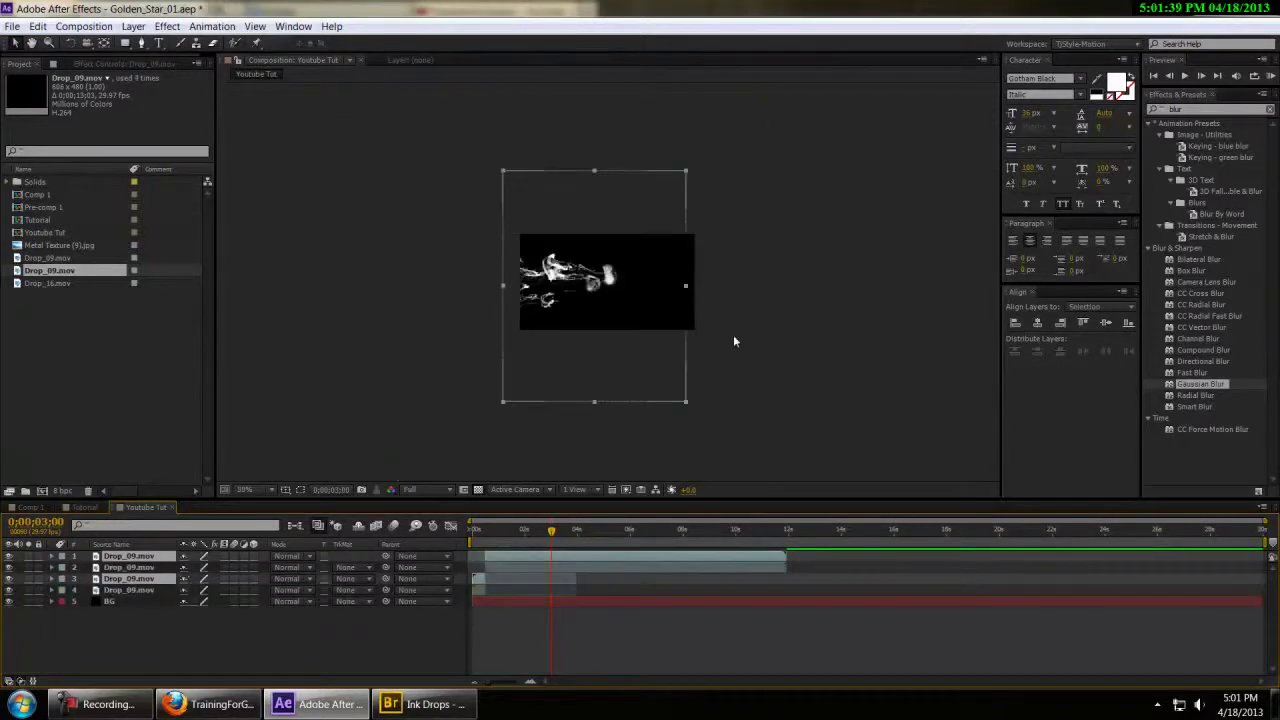
key(w)
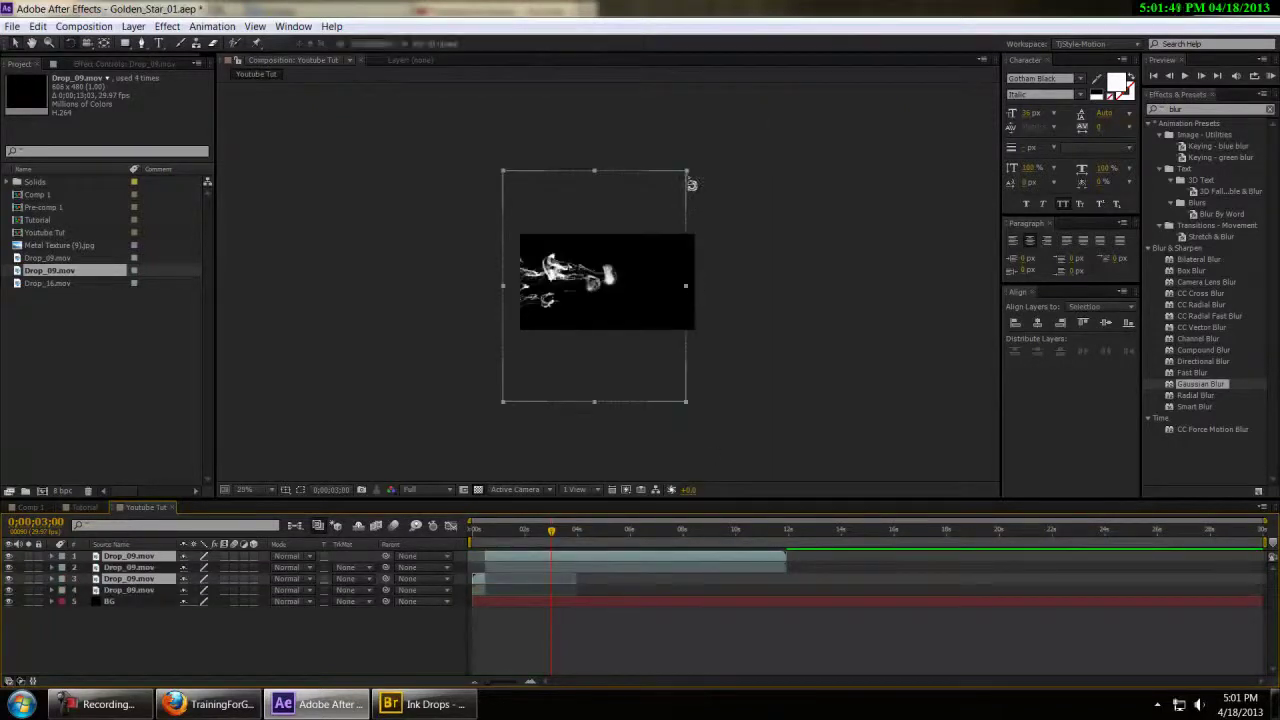
drag(713, 236, 569, 359)
key(v)
drag(624, 322, 656, 320)
scroll(656, 320, up, 2)
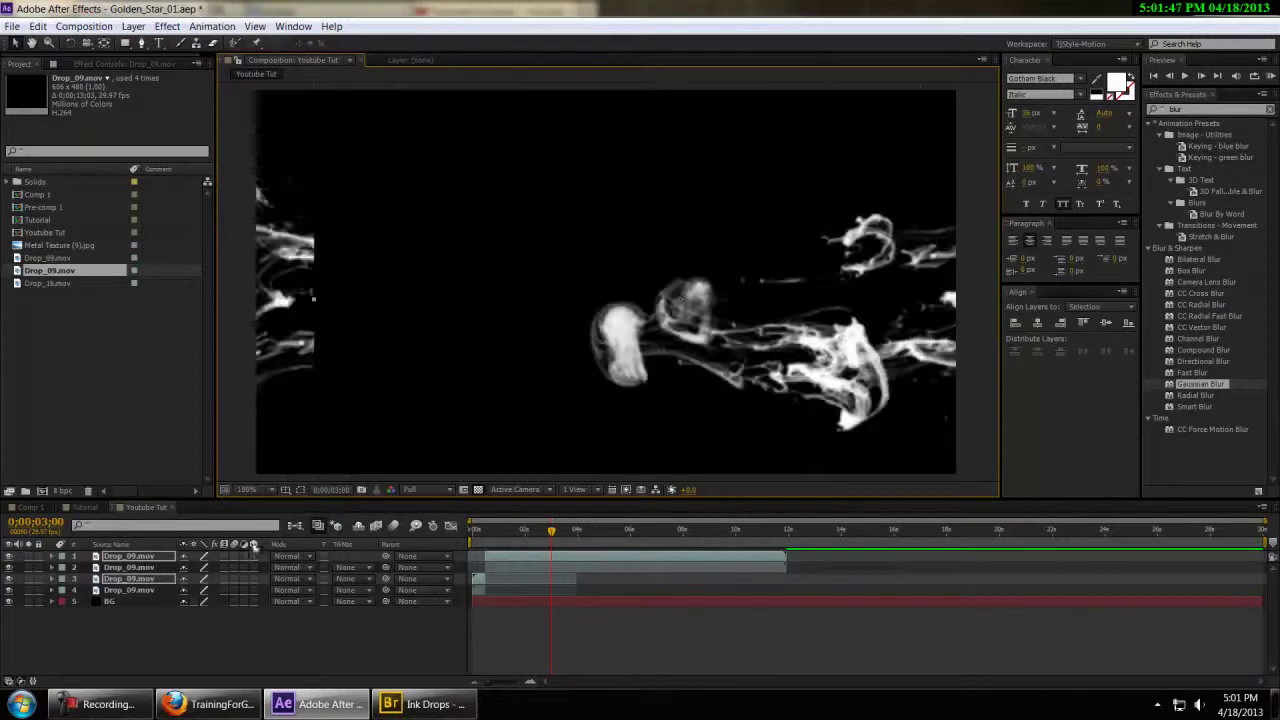
Step: Set the blending mode of the two rotated Drop_09.mov duplicates to Add and play the animation from the start
click(297, 557)
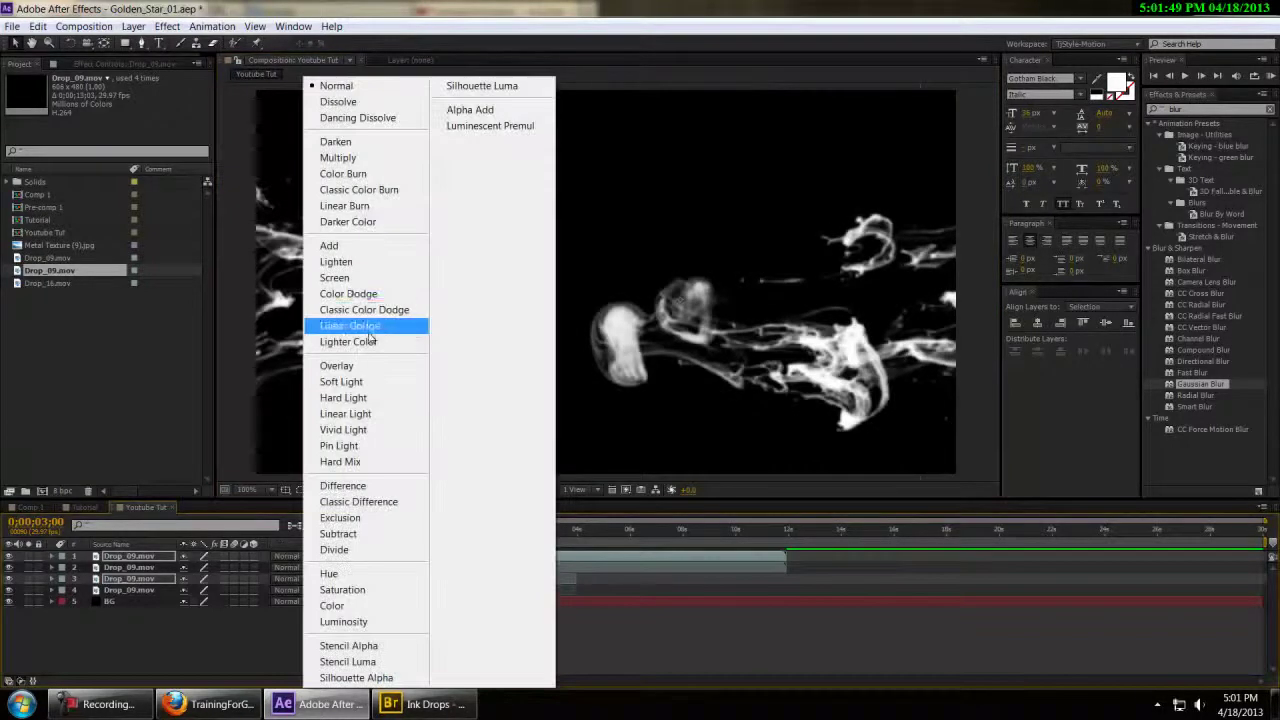
click(340, 246)
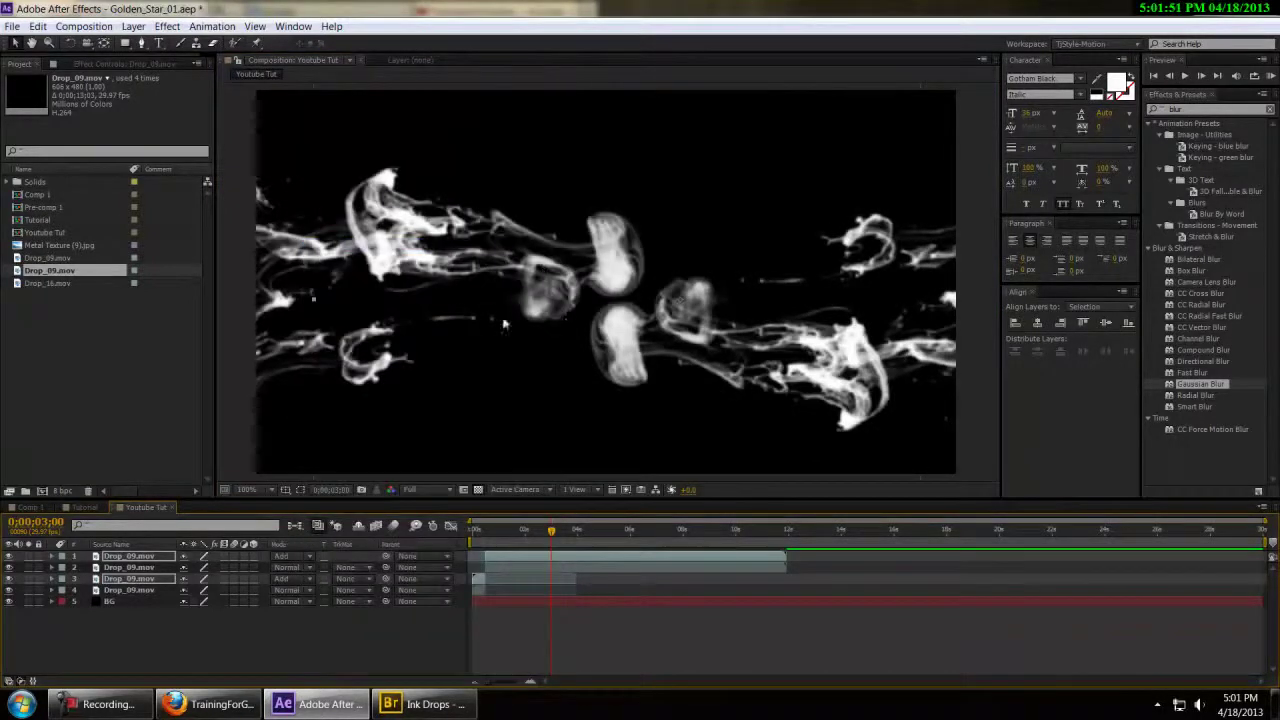
scroll(564, 316, down, 1)
click(884, 285)
scroll(884, 285, up, 1)
click(480, 533)
drag(485, 533, 343, 533)
key(space)
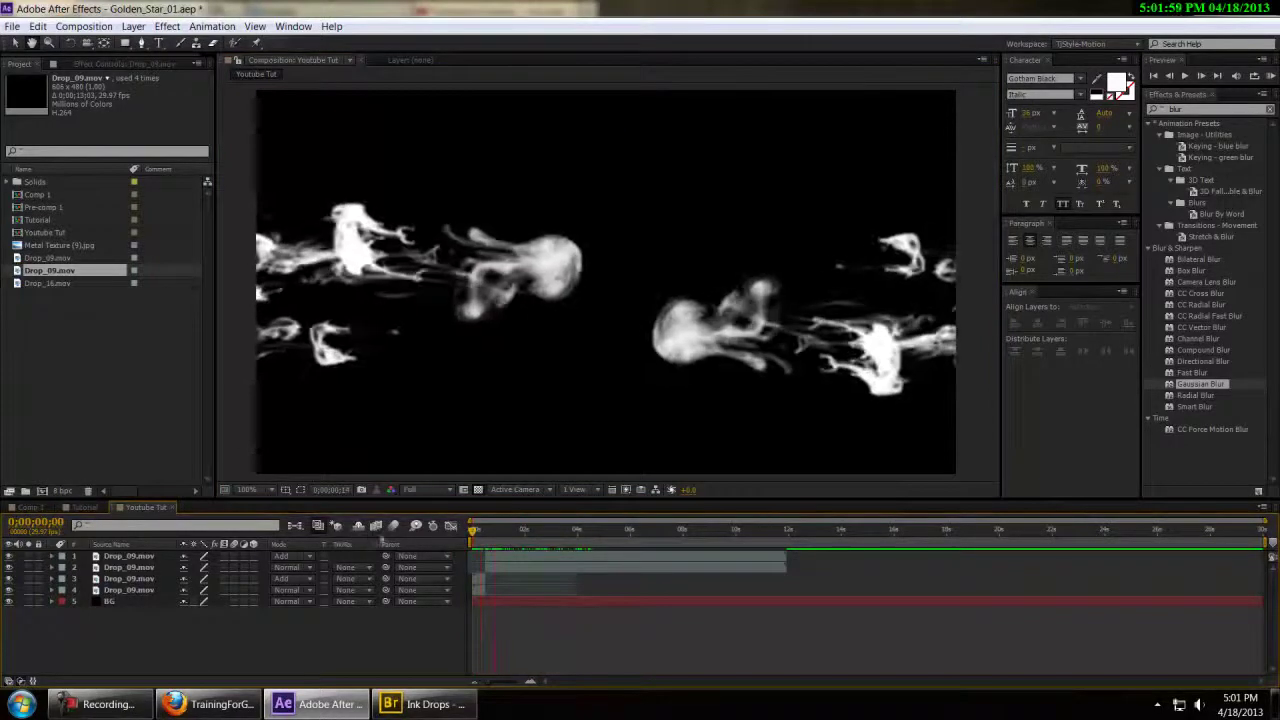
drag(508, 537, 494, 537)
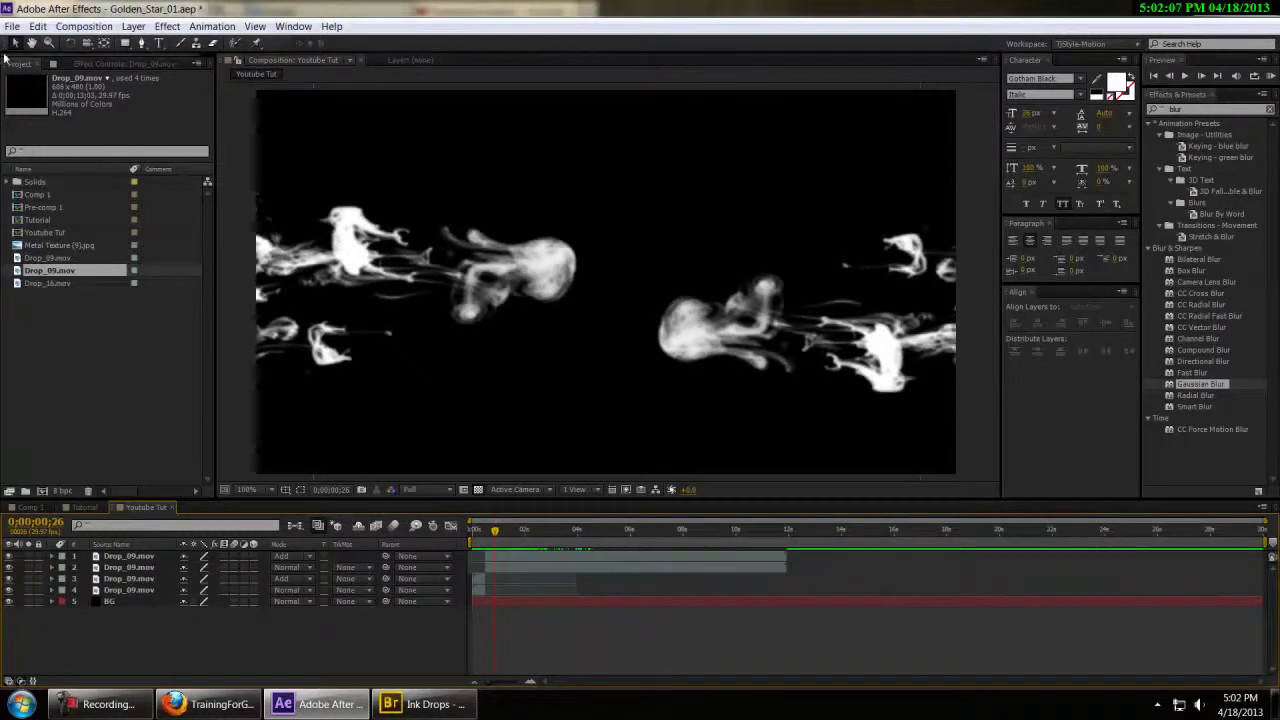
Step: At 0;00;00;07, apply a Hue/Saturation effect to the left drop's first segment, layer 4
click(153, 591)
drag(490, 549, 478, 543)
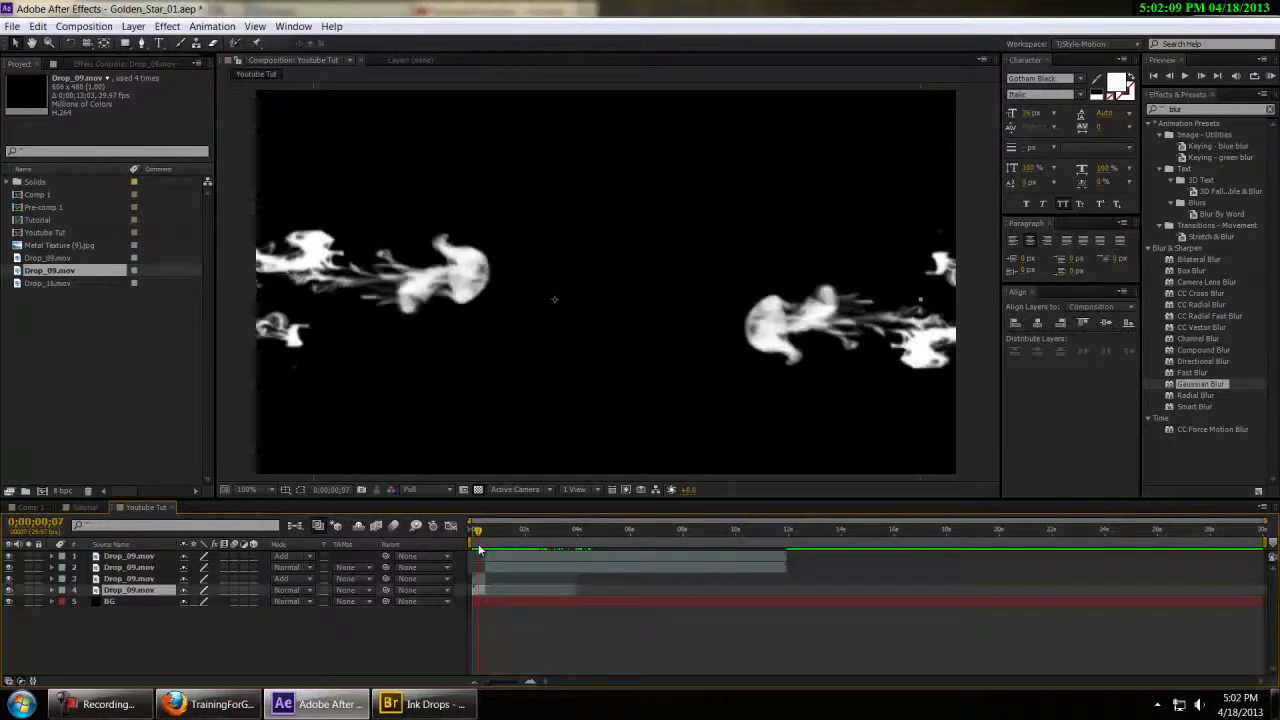
click(167, 26)
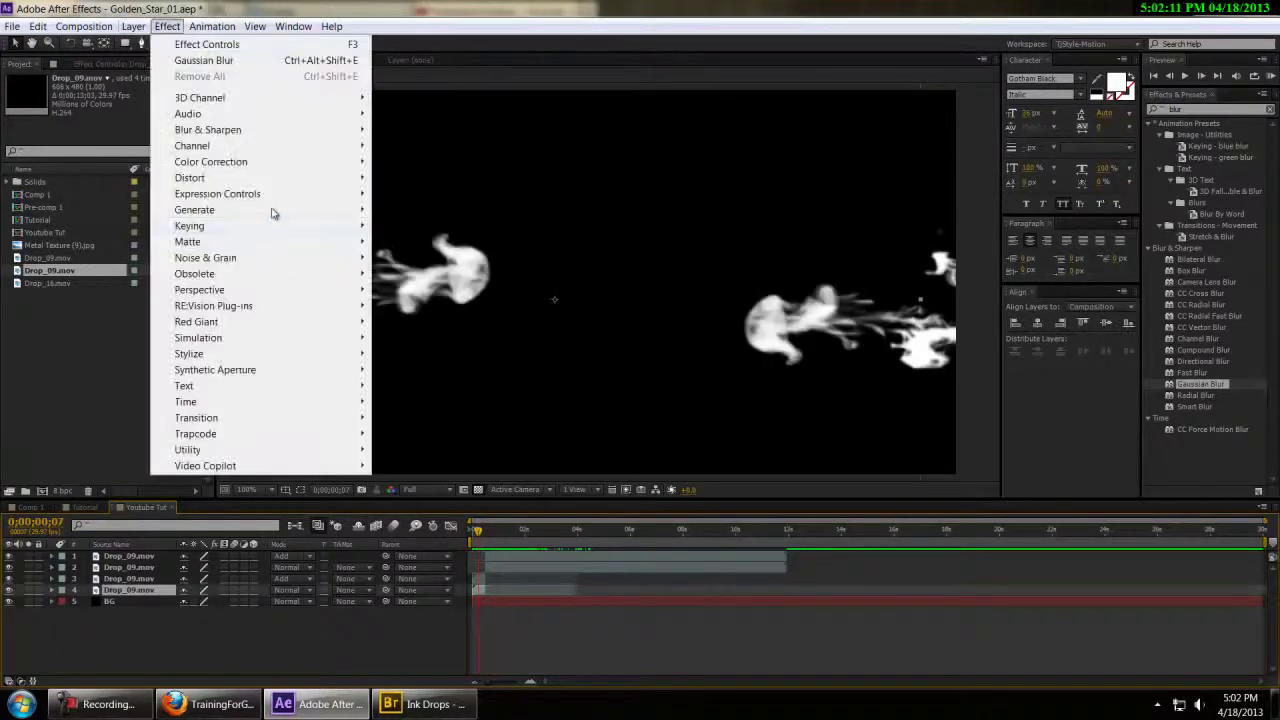
mouse_move(312, 162)
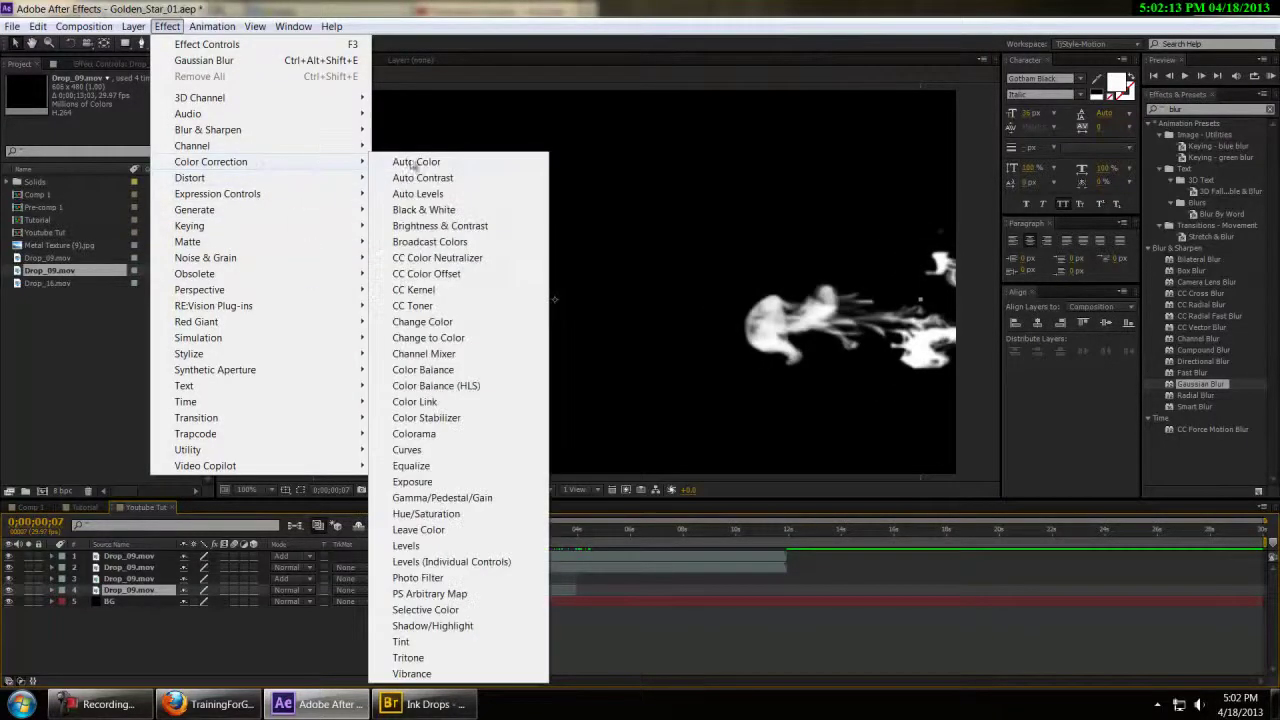
click(425, 514)
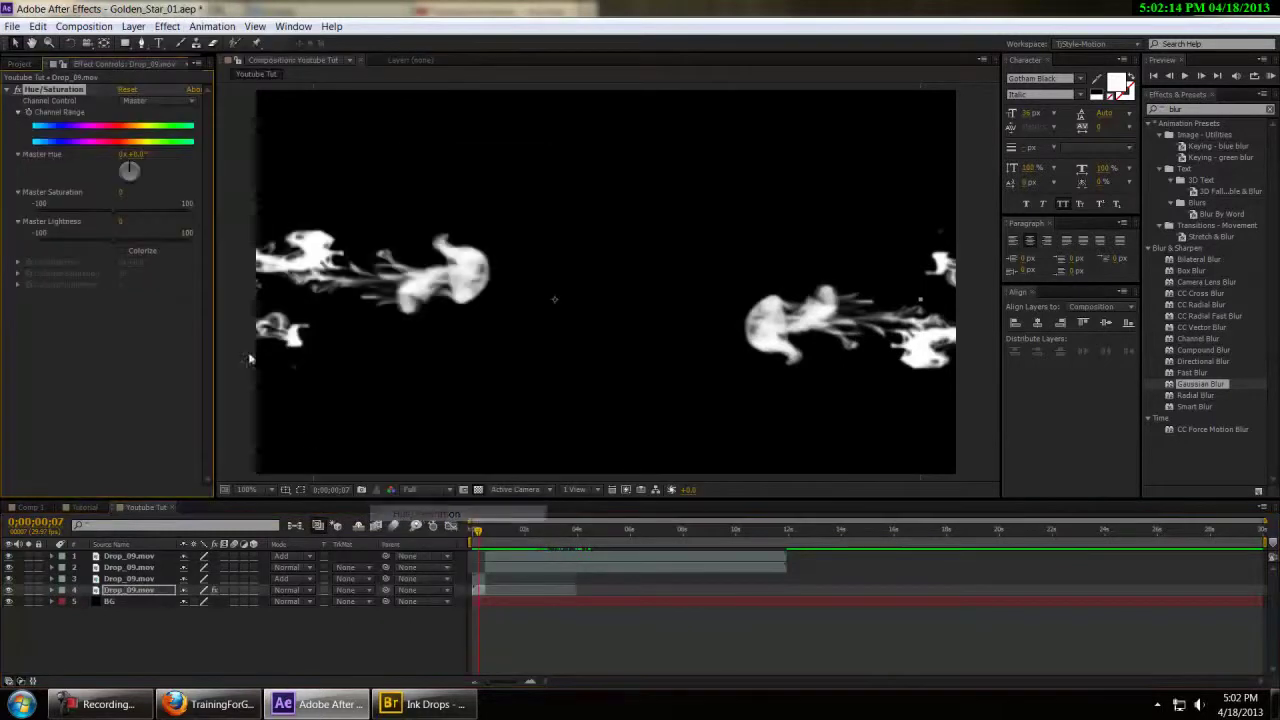
Step: Colorize the left drop's first segment red with a Colorize Hue of 5° and a Colorize Saturation of 60
click(122, 250)
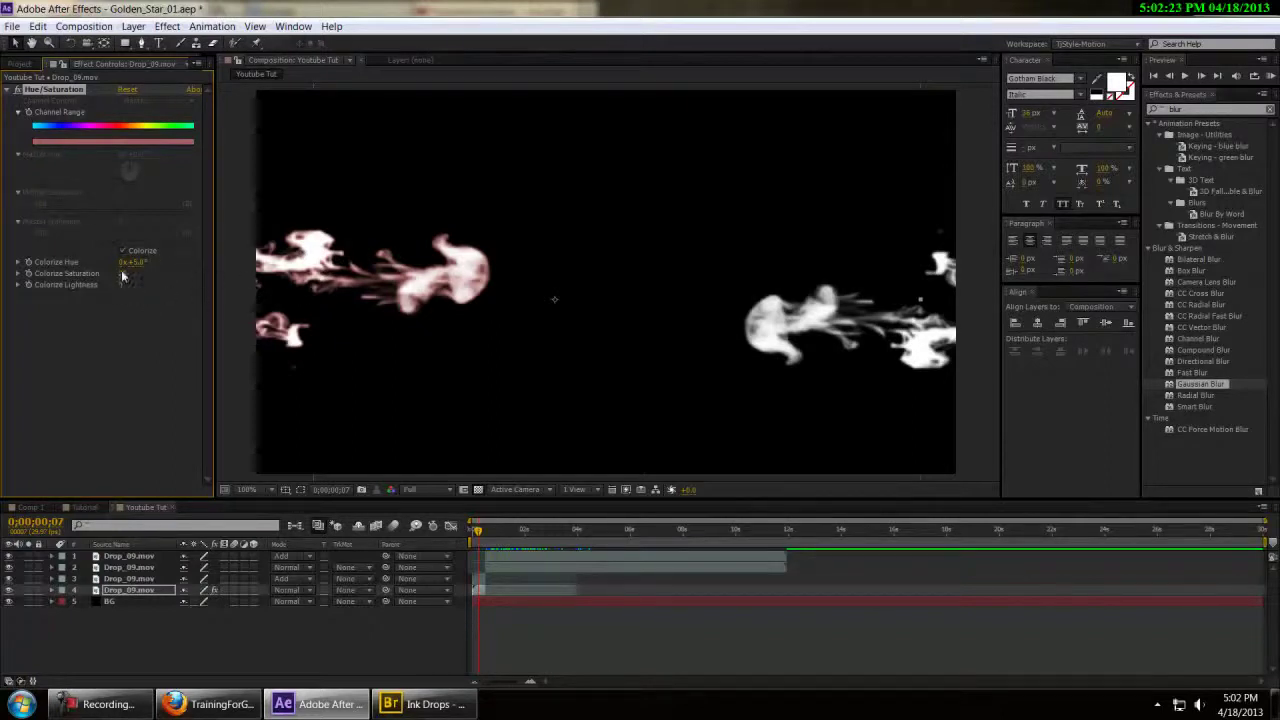
click(125, 274)
text(5)
key(Return)
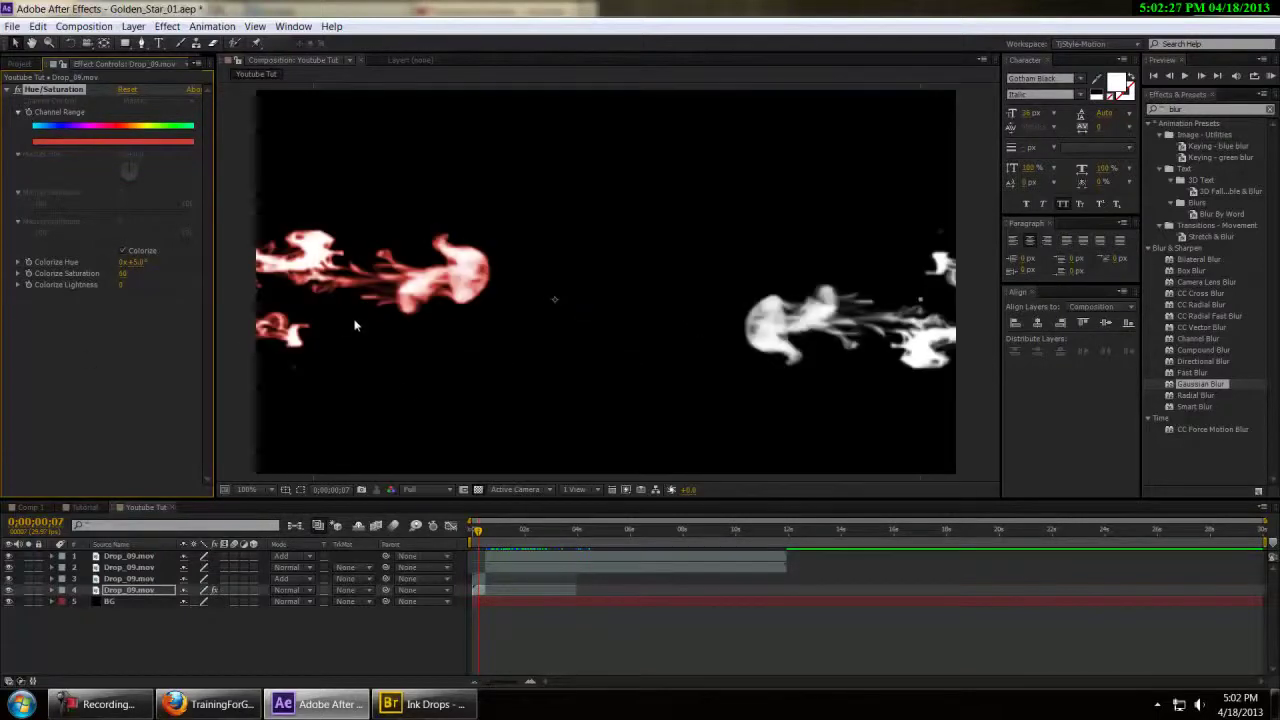
Step: Copy the Hue/Saturation effect from layer 4 to the left drop's second segment, layer 2
drag(480, 533, 496, 533)
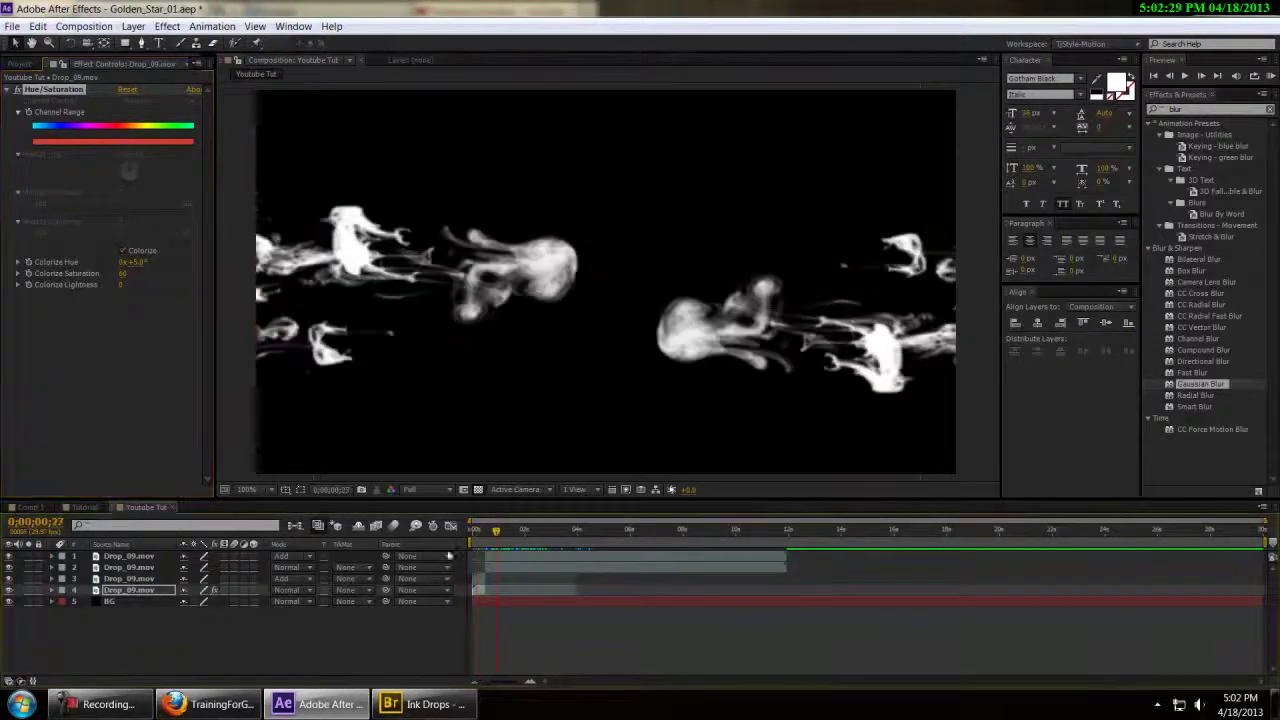
click(55, 91)
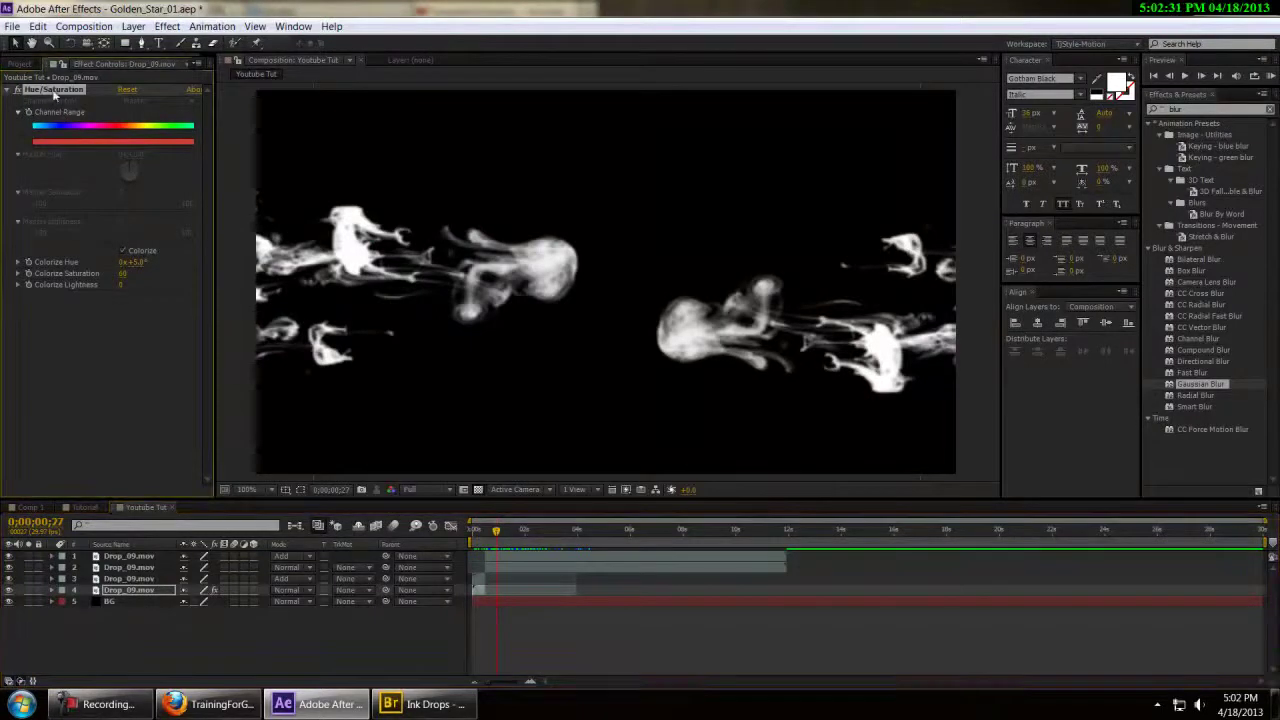
click(125, 567)
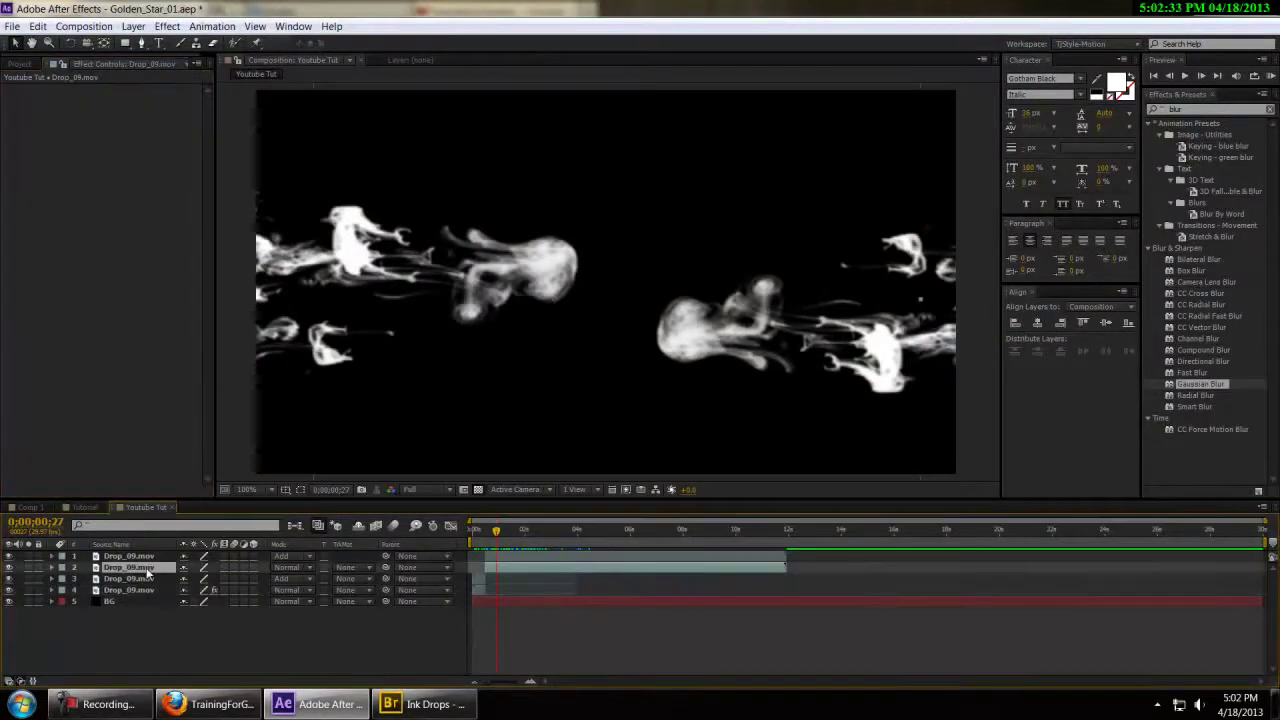
key(ctrl+v)
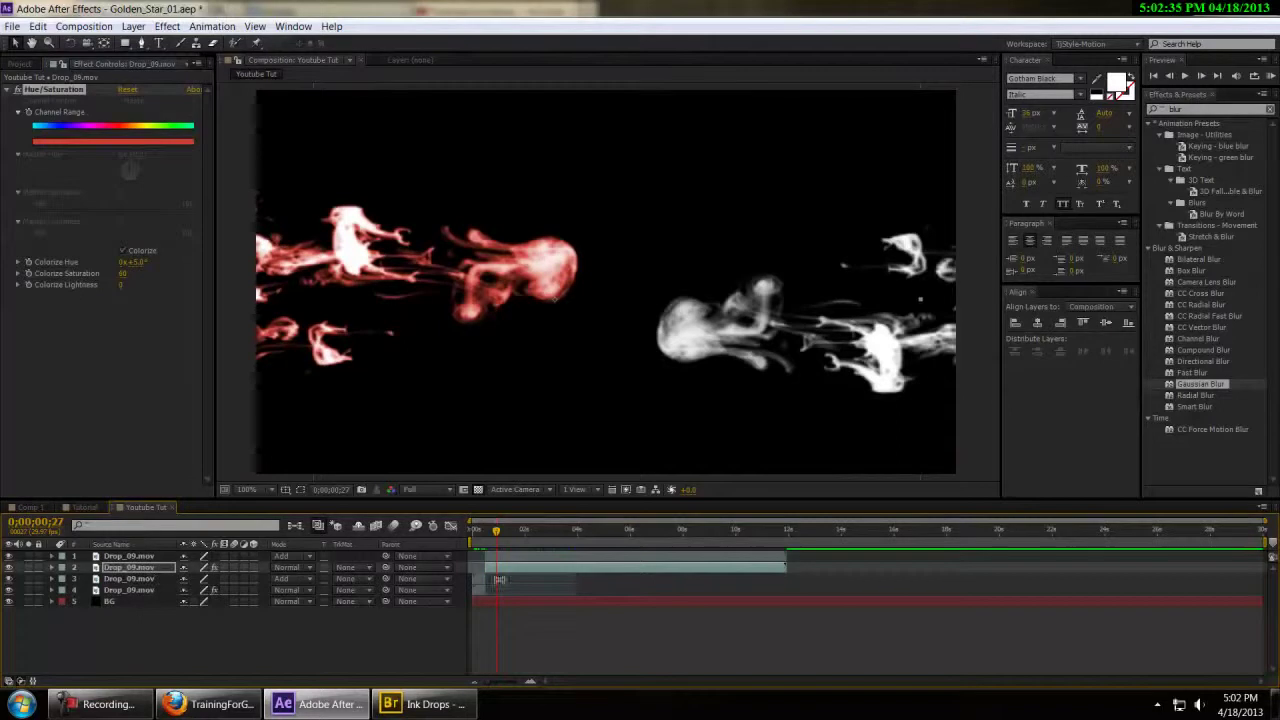
Step: Copy the Hue/Saturation effect to the right drop's first segment, layer 3, and set its Colorize Hue to 205° for blue
mouse_move(496, 533)
mouse_down()
mouse_move(466, 537)
mouse_move(488, 537)
mouse_up()
click(143, 580)
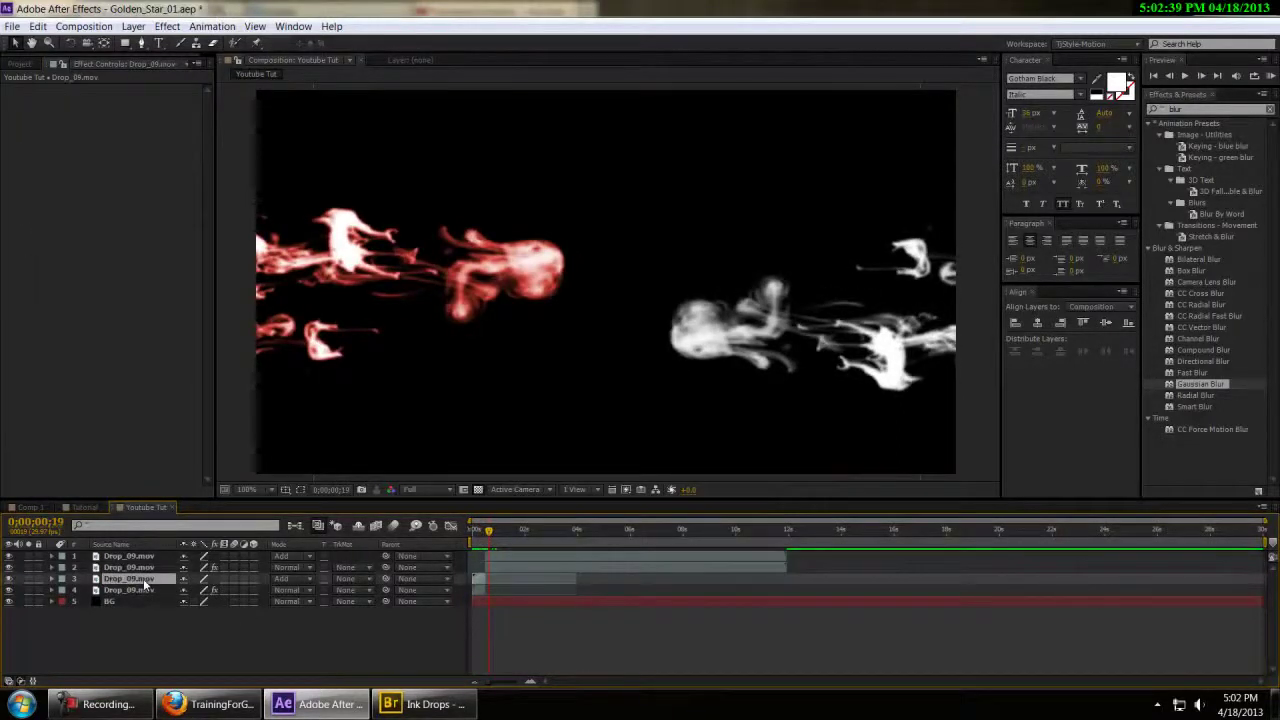
key(ctrl+v)
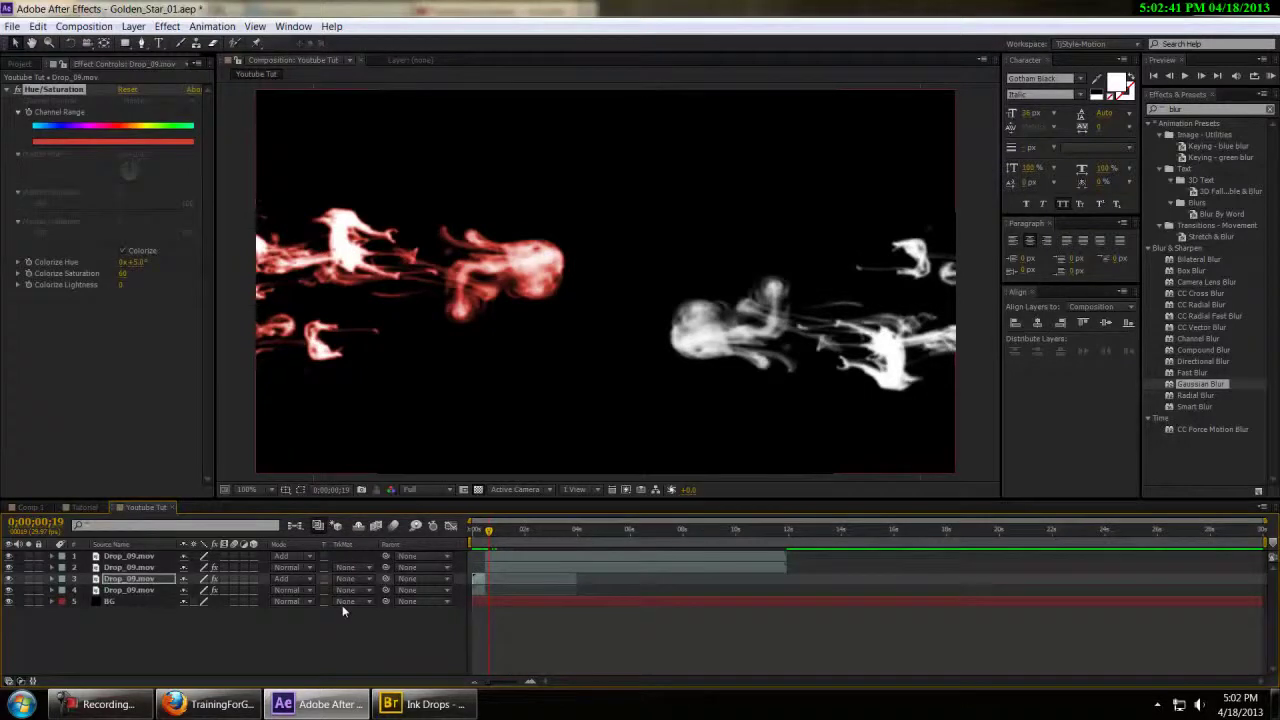
drag(488, 528, 479, 537)
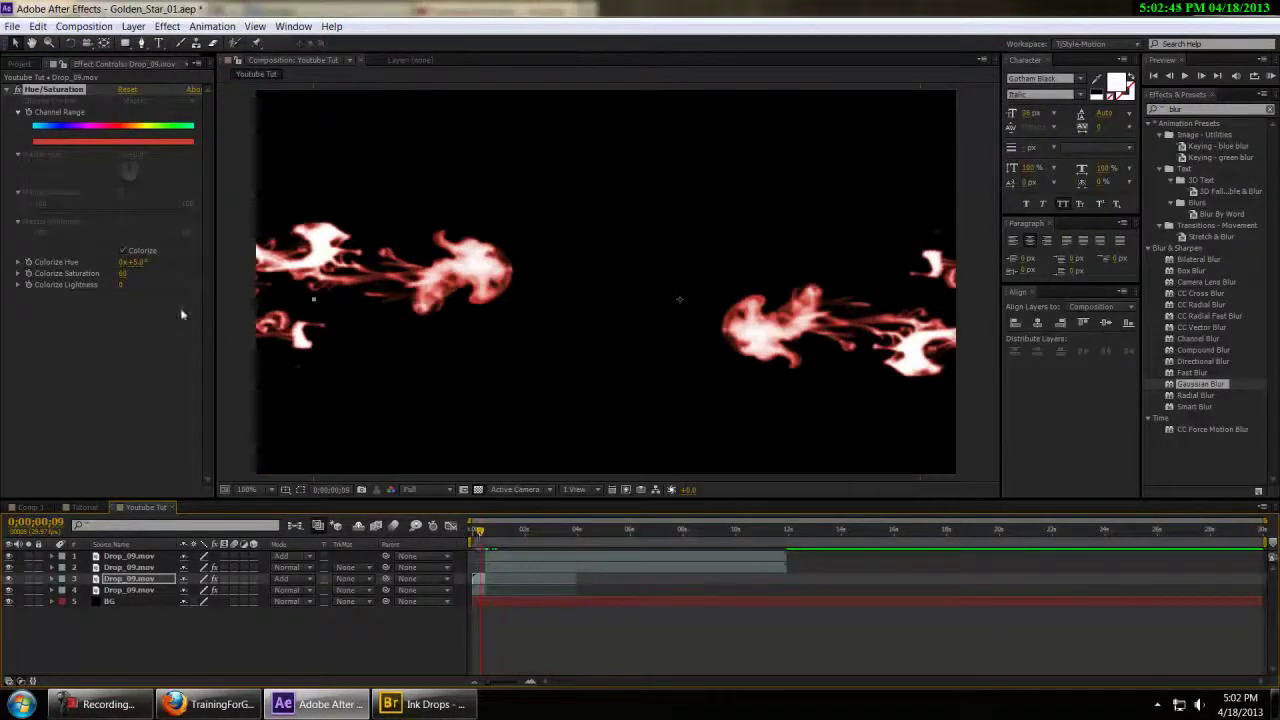
drag(138, 261, 282, 267)
click(140, 262)
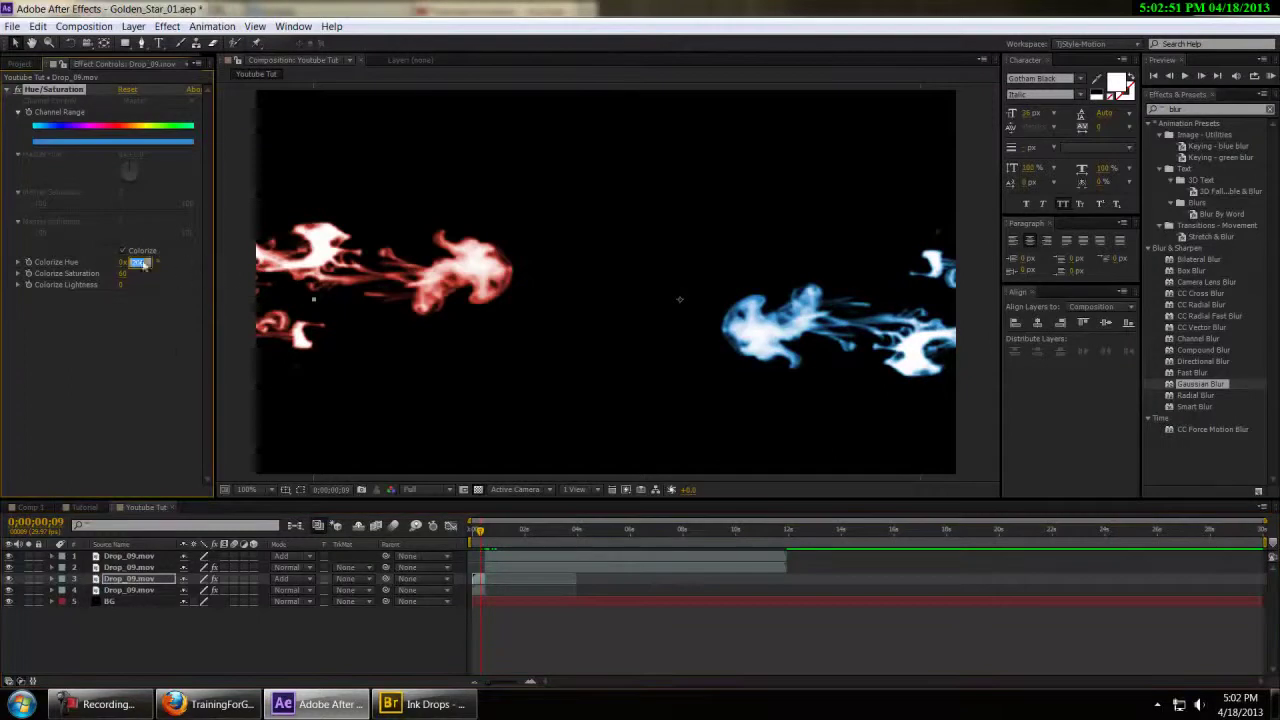
click(177, 351)
Step: Copy the blue Hue/Saturation effect from layer 3 to the right drop's second segment, layer 1, and preview the animation
drag(483, 533, 500, 533)
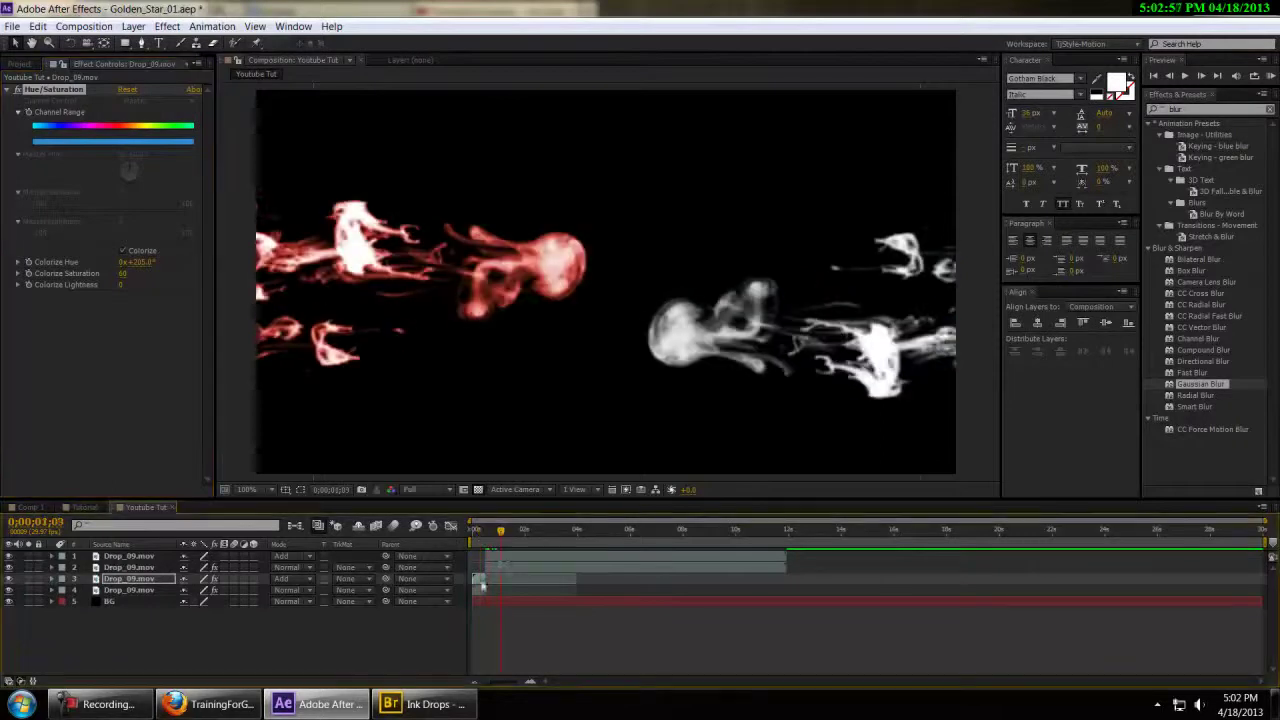
click(130, 557)
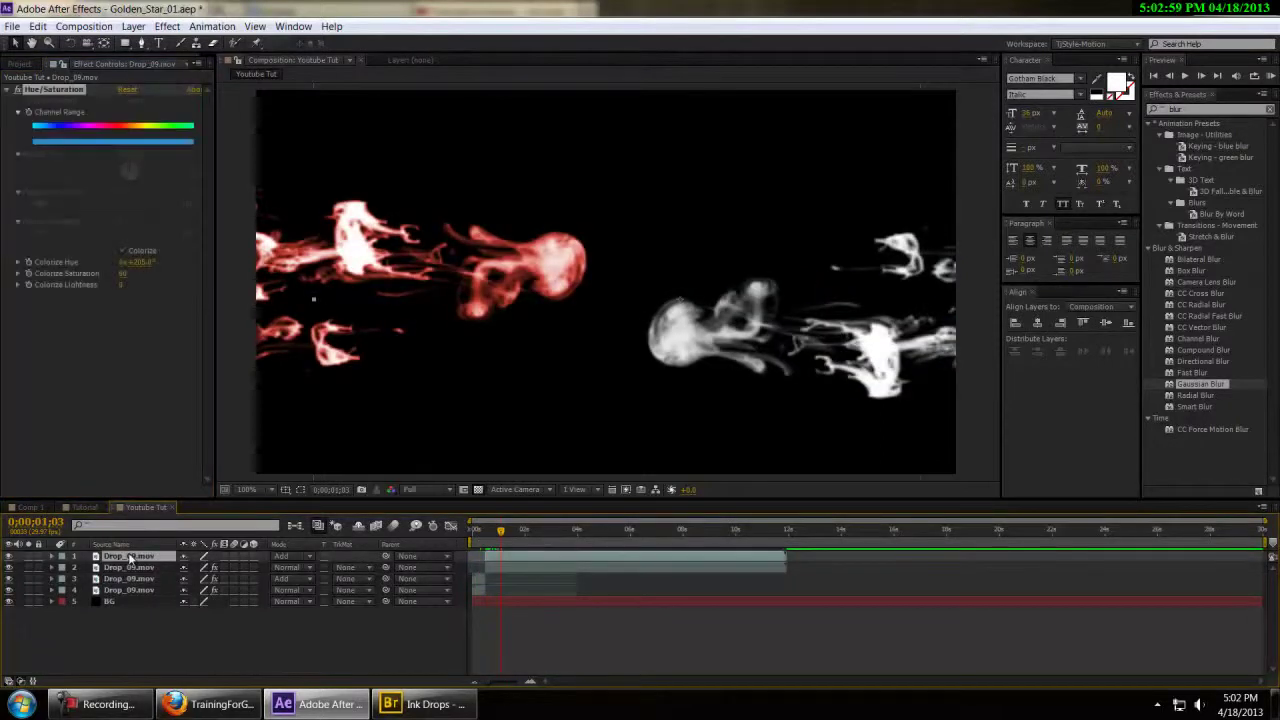
key(KP_0)
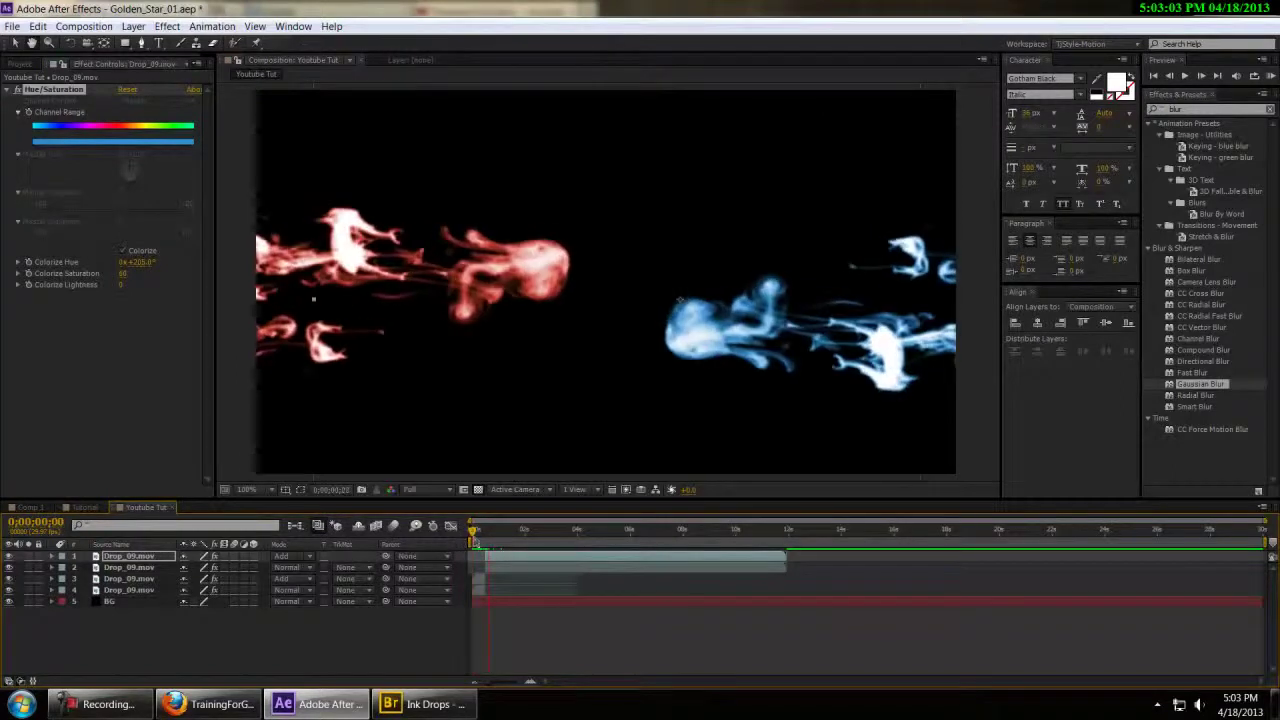
click(130, 652)
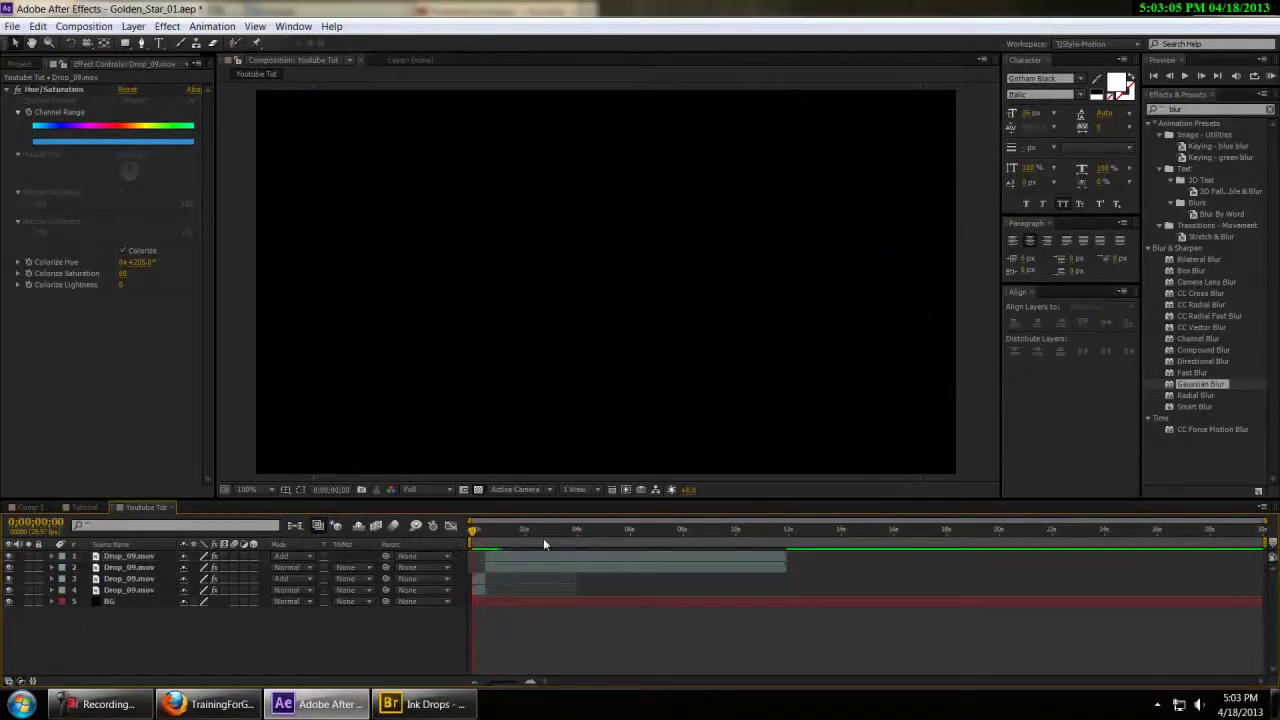
Step: Pre-compose the four Drop_09.mov layers into a composition named INK and make the resulting layer 3D
click(152, 594)
shift+click(138, 556)
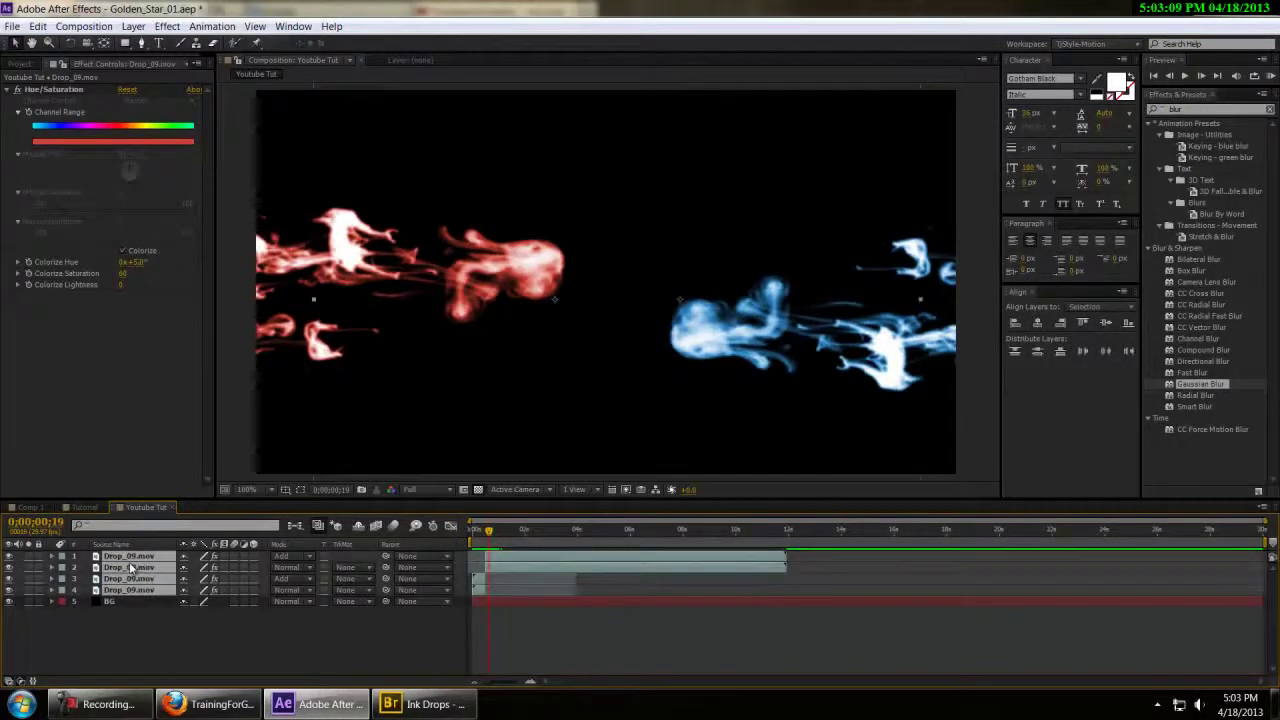
key(ctrl+shift+c)
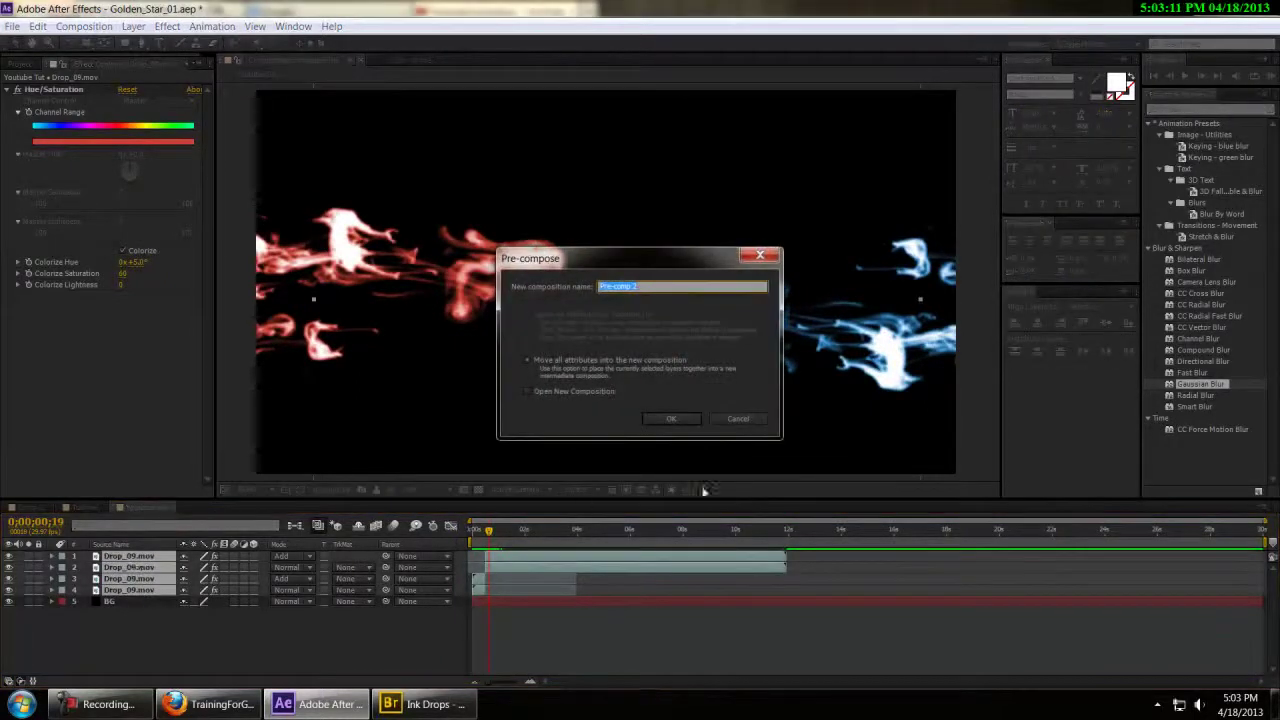
text(INK)
key(Return)
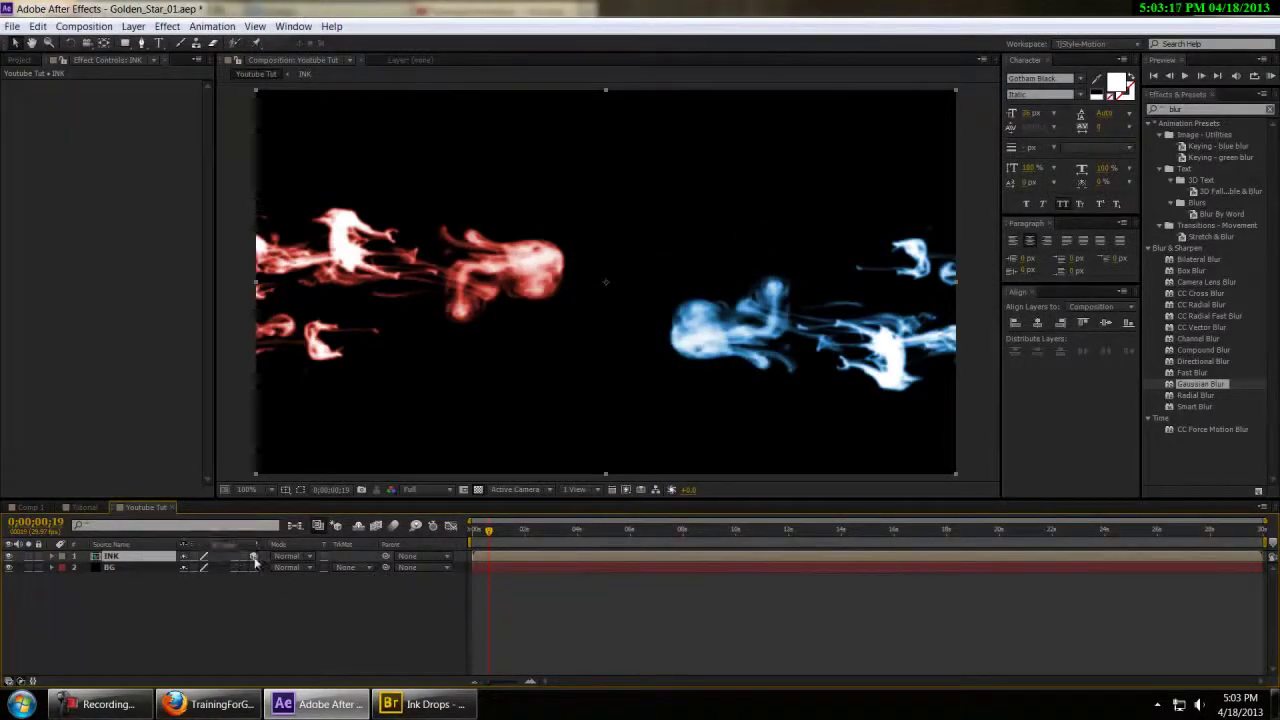
click(249, 640)
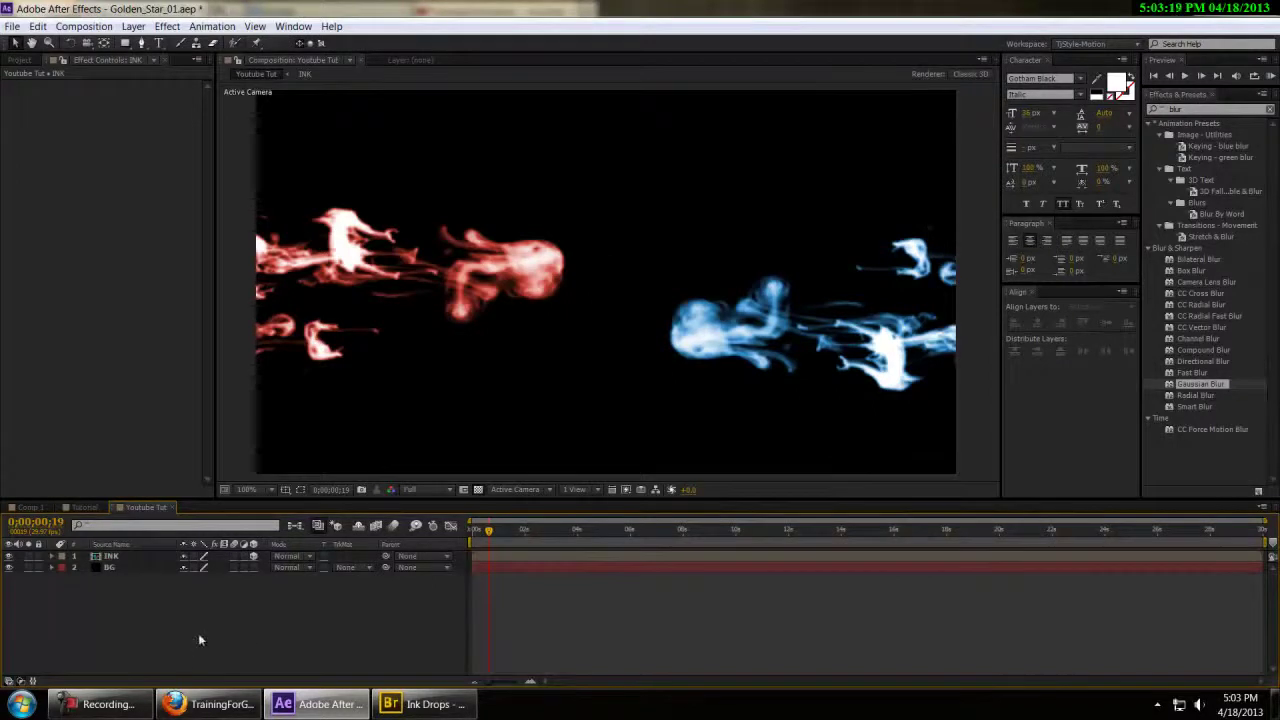
Step: Create a black solid named Flare above the INK layer
key(ctrl+y)
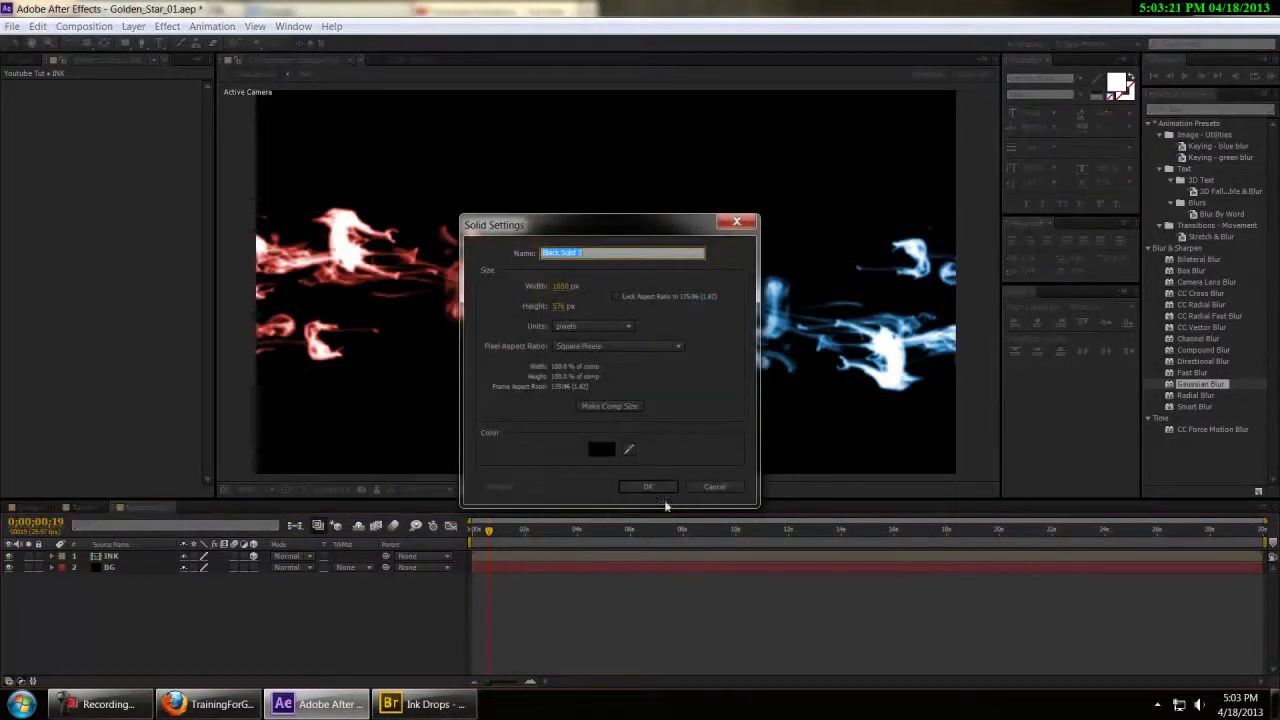
text(V)
text(lare)
key(Return)
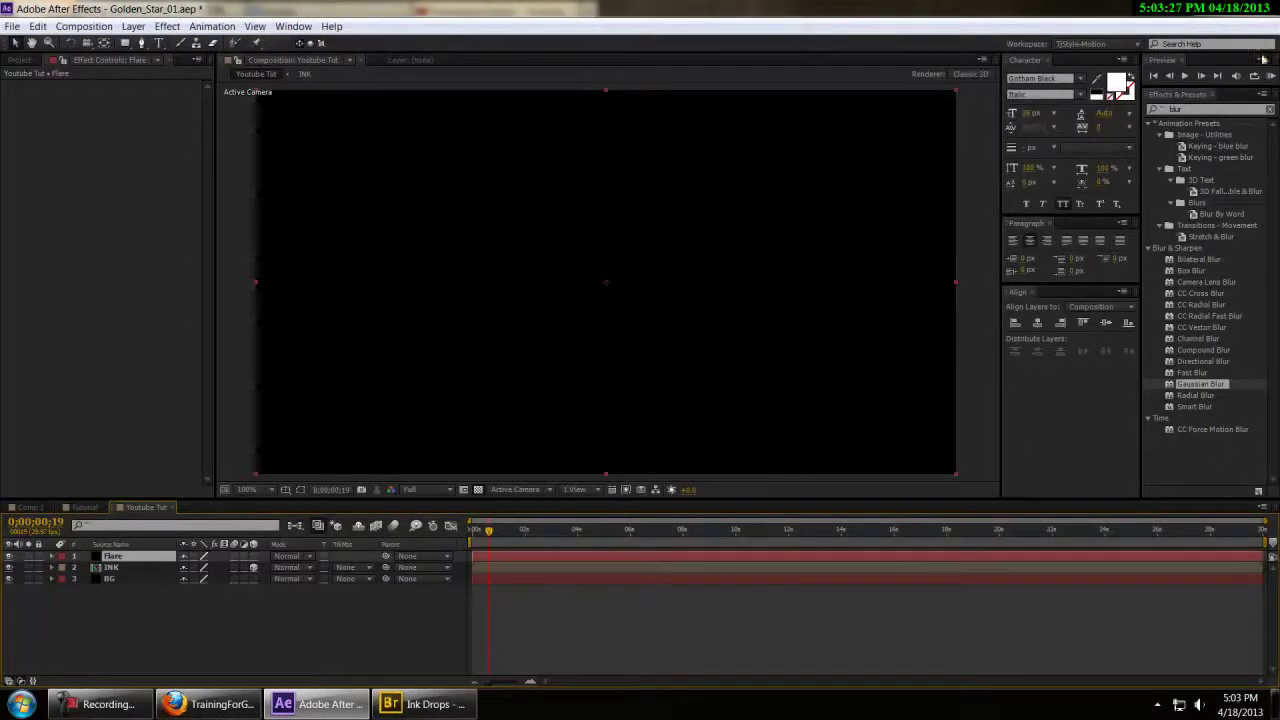
Step: Apply the Video Copilot Optical Flares effect to the Flare solid
click(1270, 110)
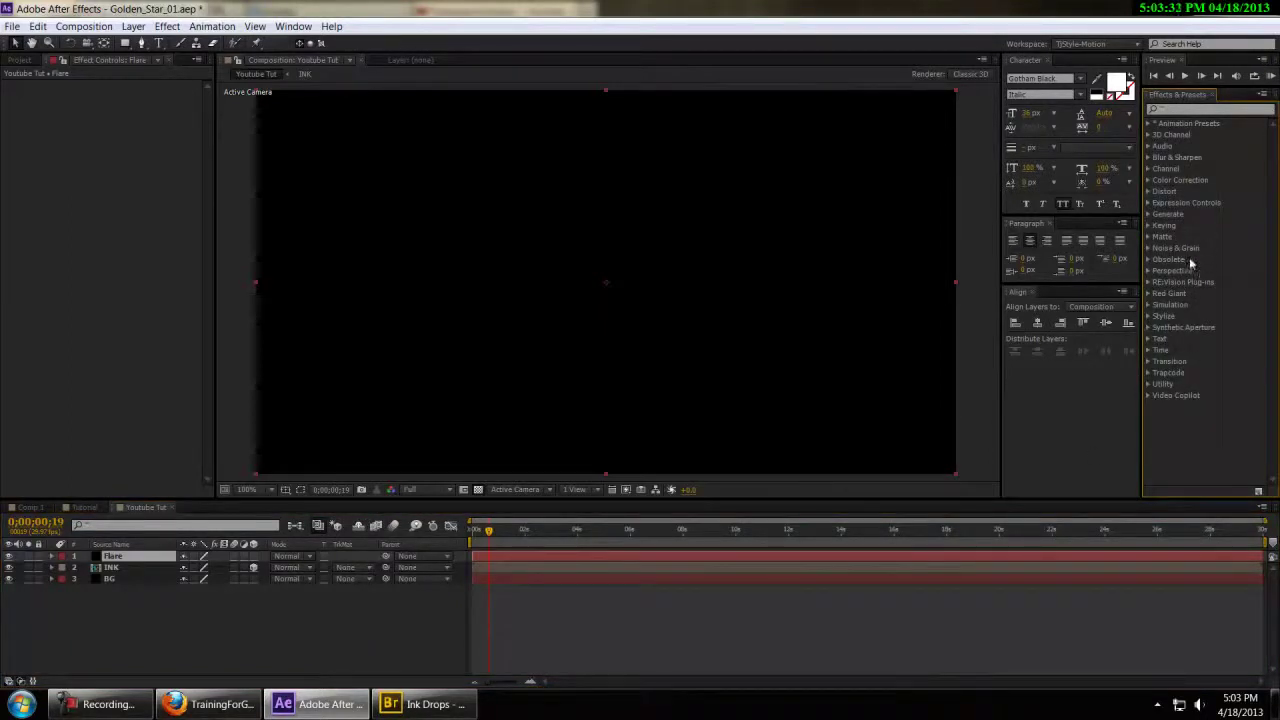
click(1149, 396)
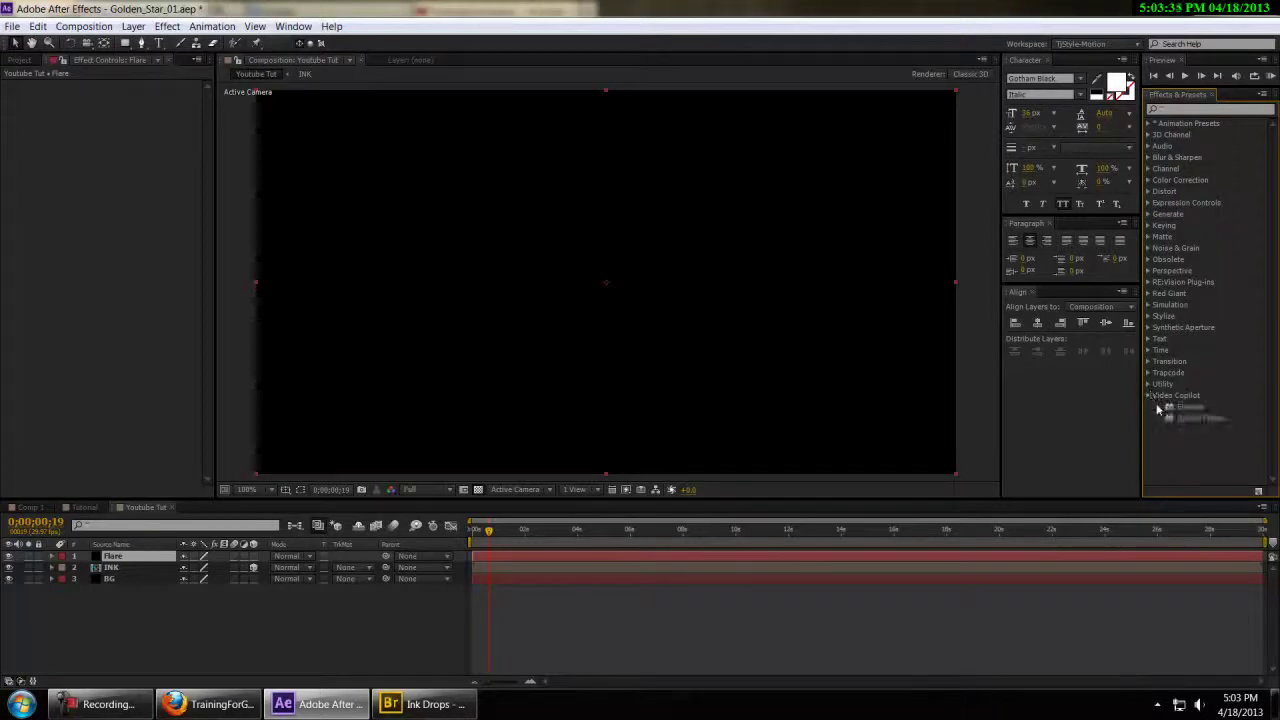
drag(1196, 418, 140, 557)
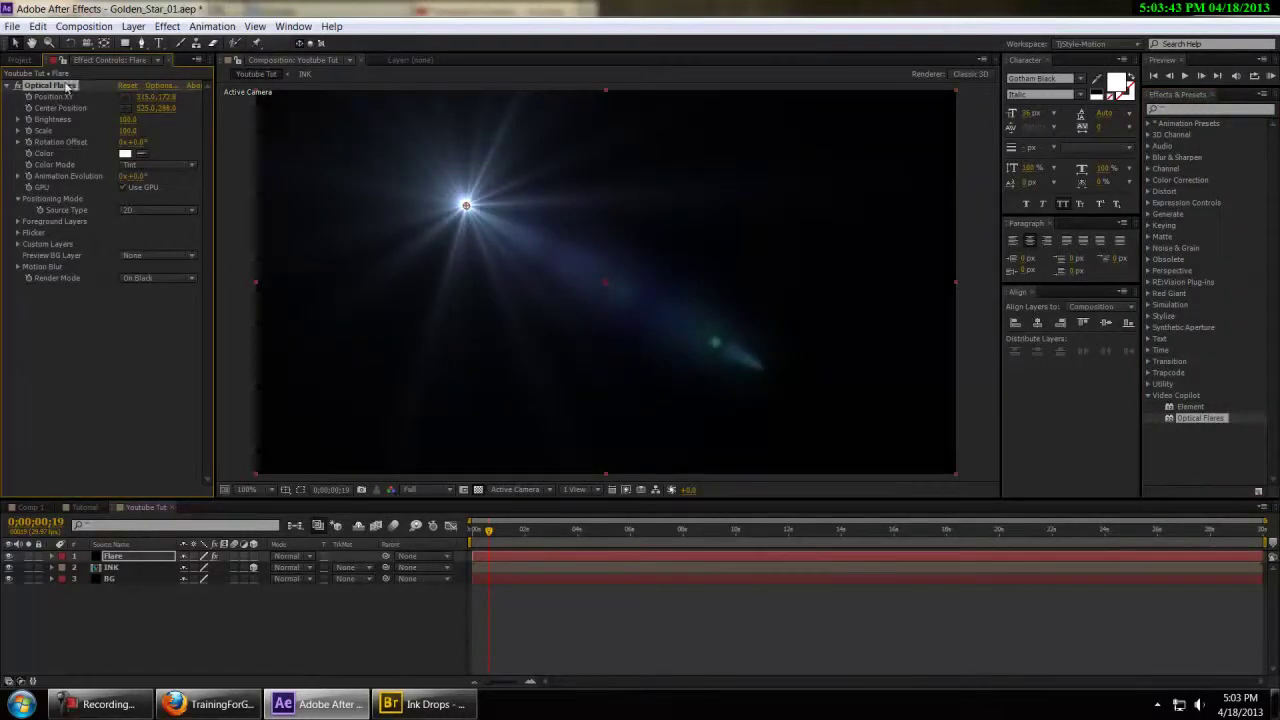
Step: Load the Evening Sun preset from the Light preset folder into the Optical Flares effect
click(162, 86)
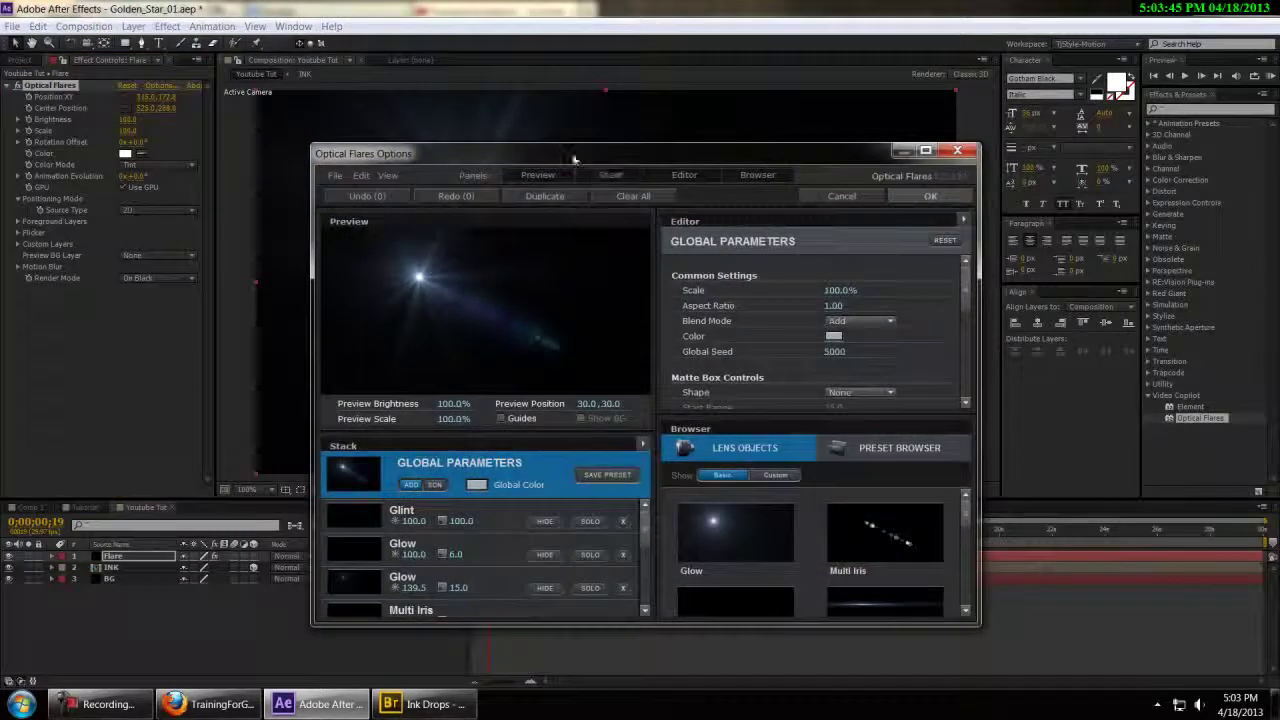
click(1048, 408)
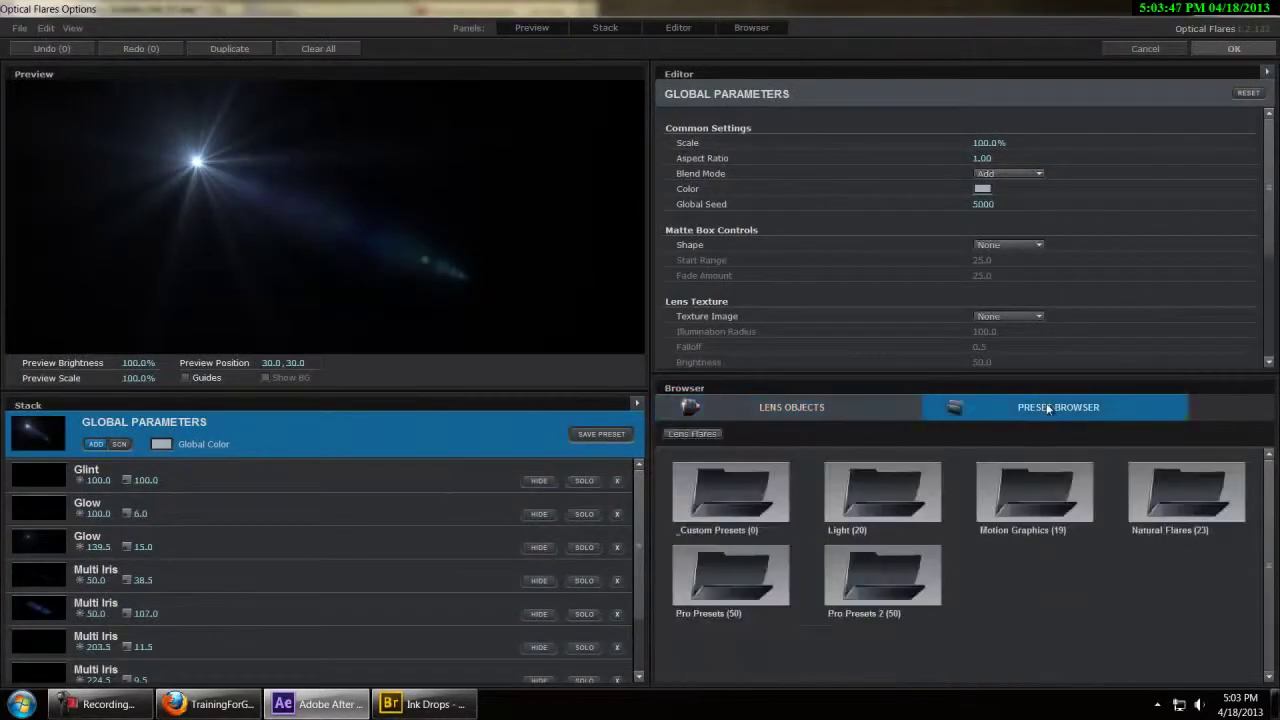
click(845, 500)
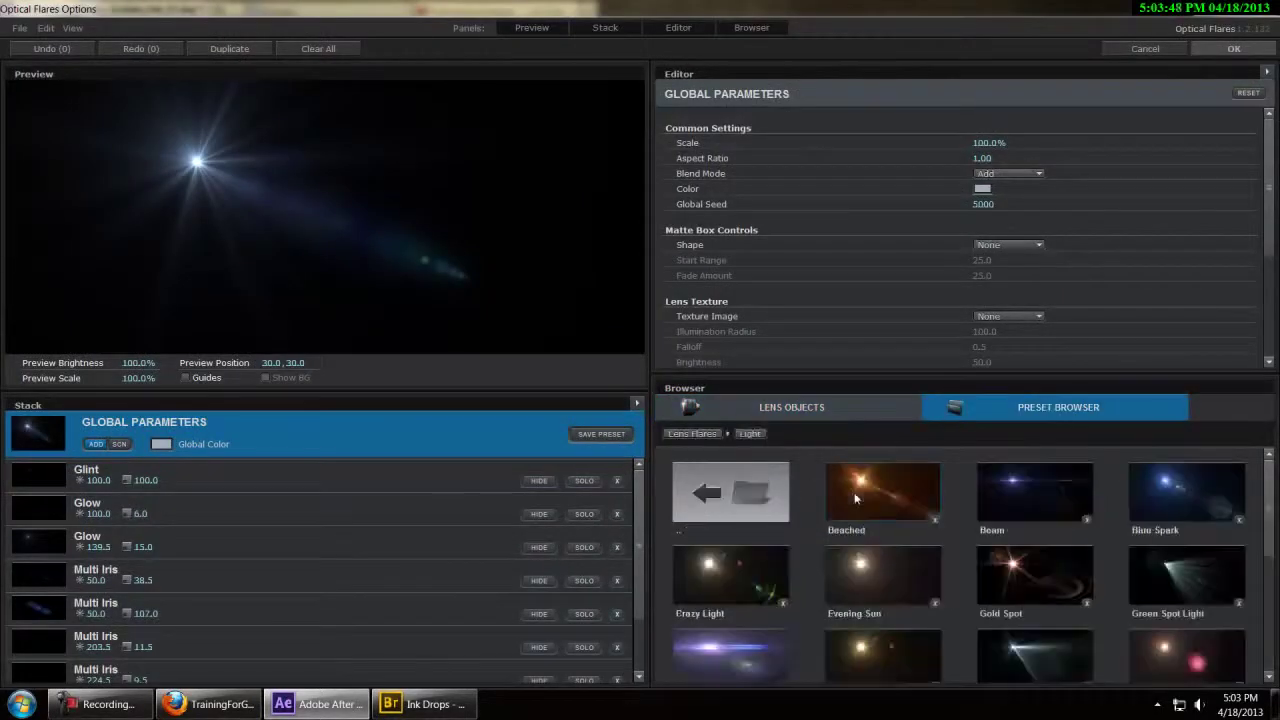
click(880, 586)
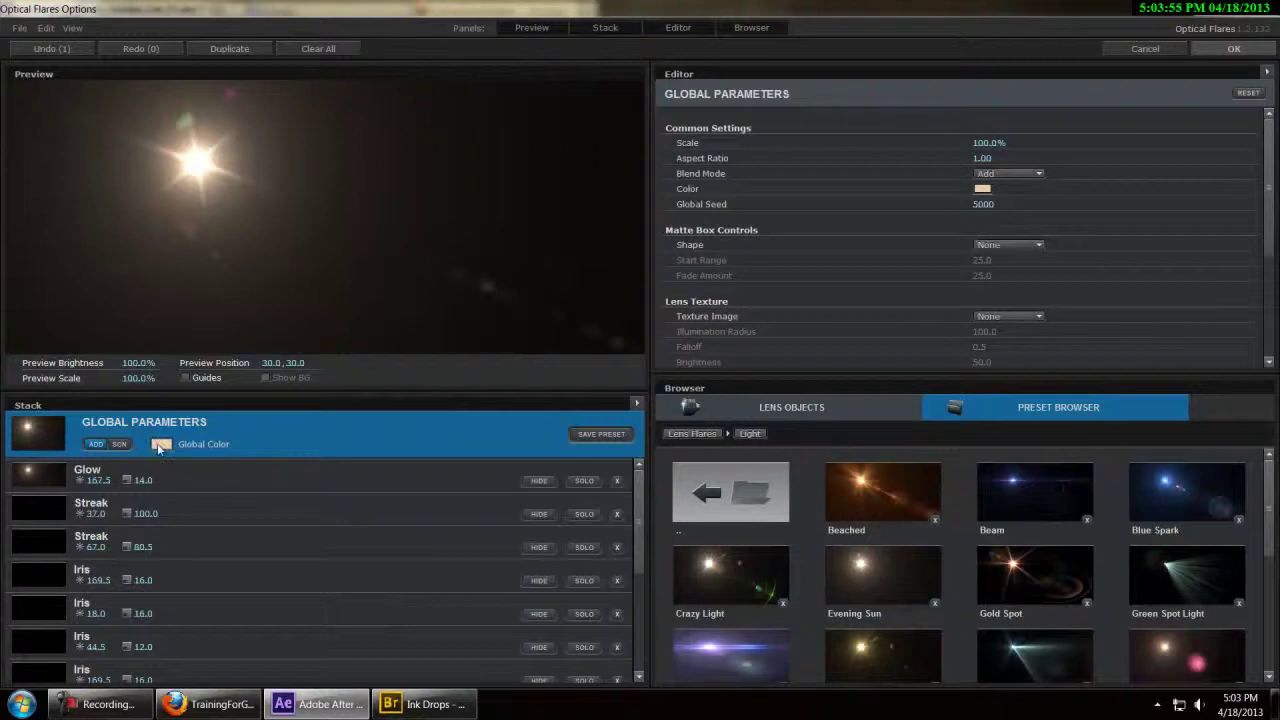
click(1233, 48)
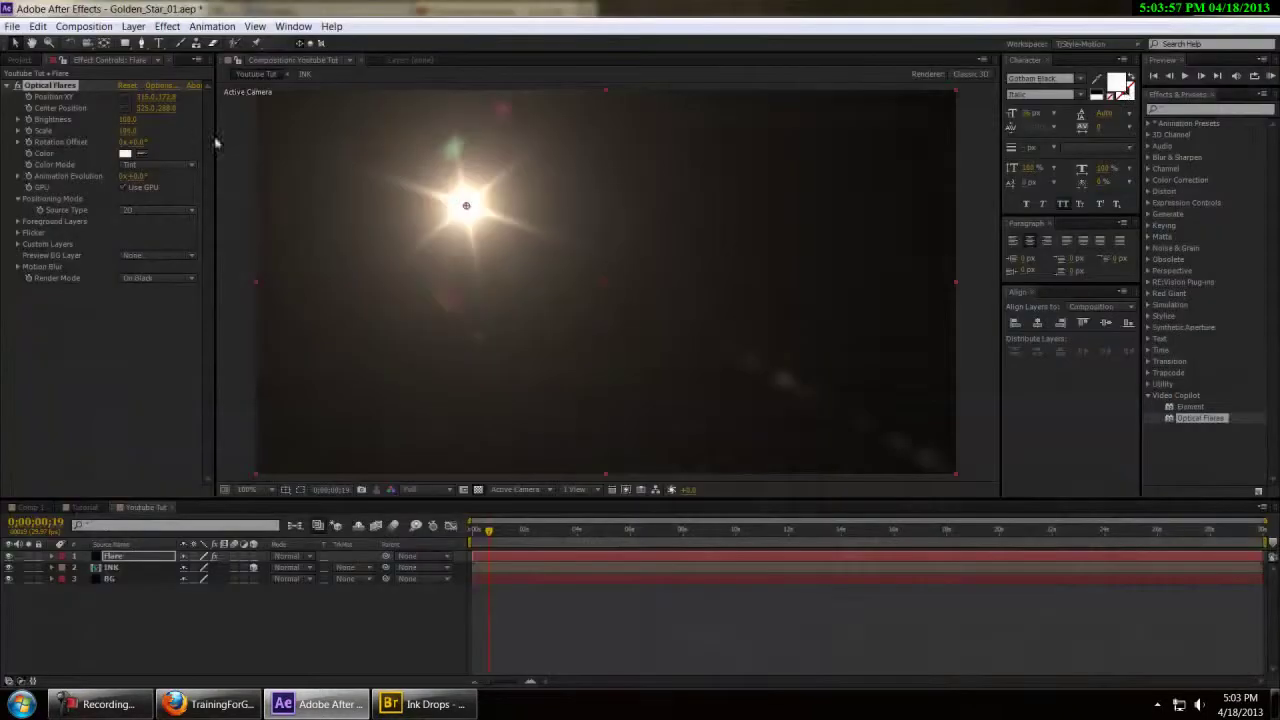
click(125, 154)
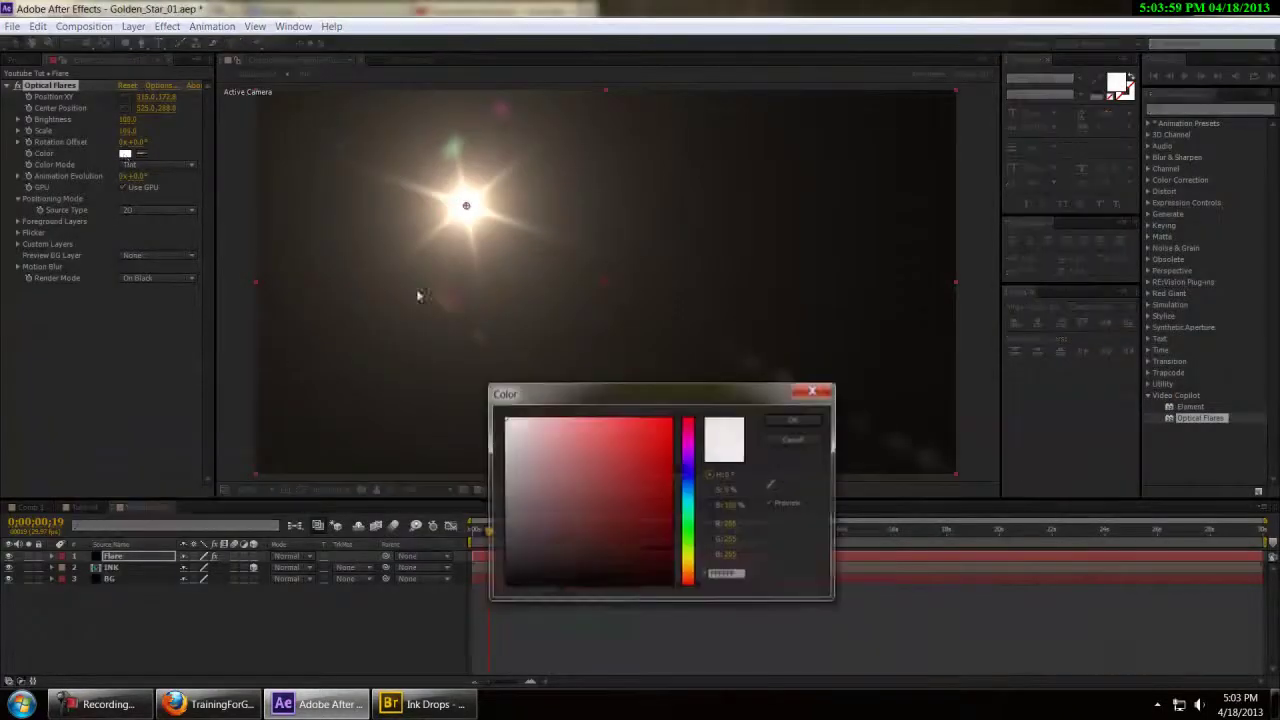
click(631, 452)
drag(631, 452, 626, 444)
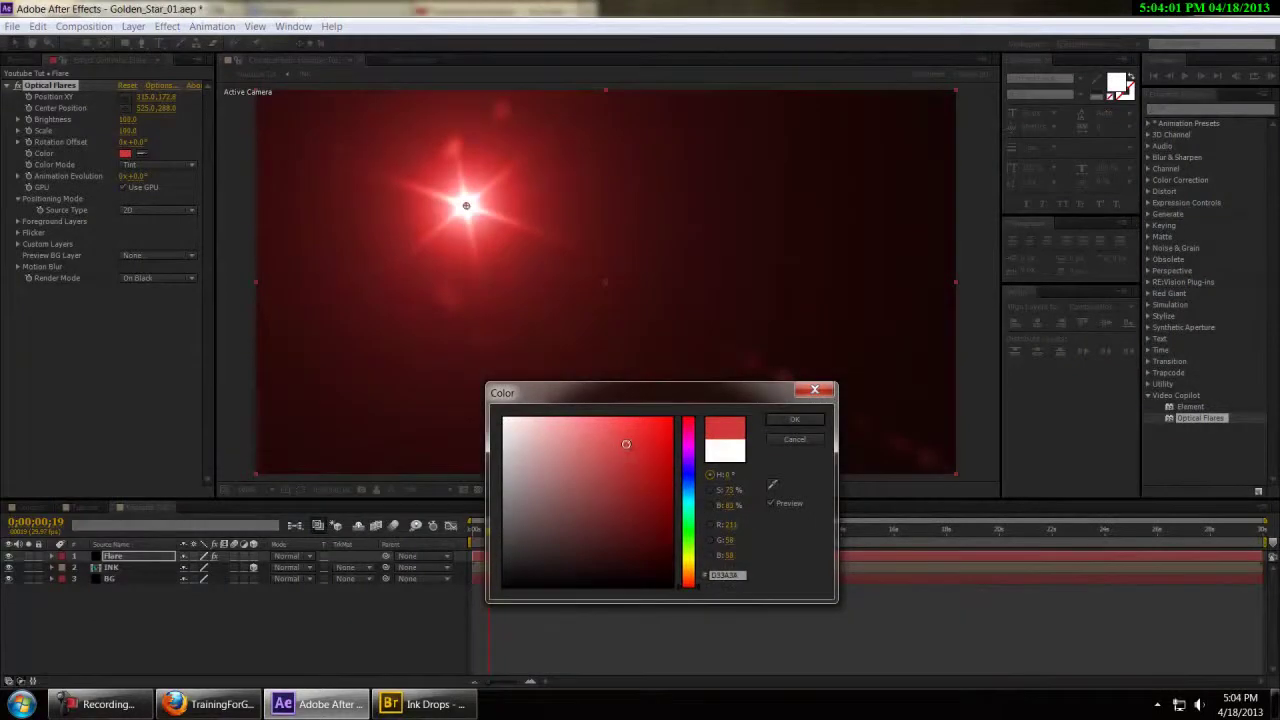
drag(690, 497, 706, 413)
drag(572, 433, 503, 418)
click(792, 438)
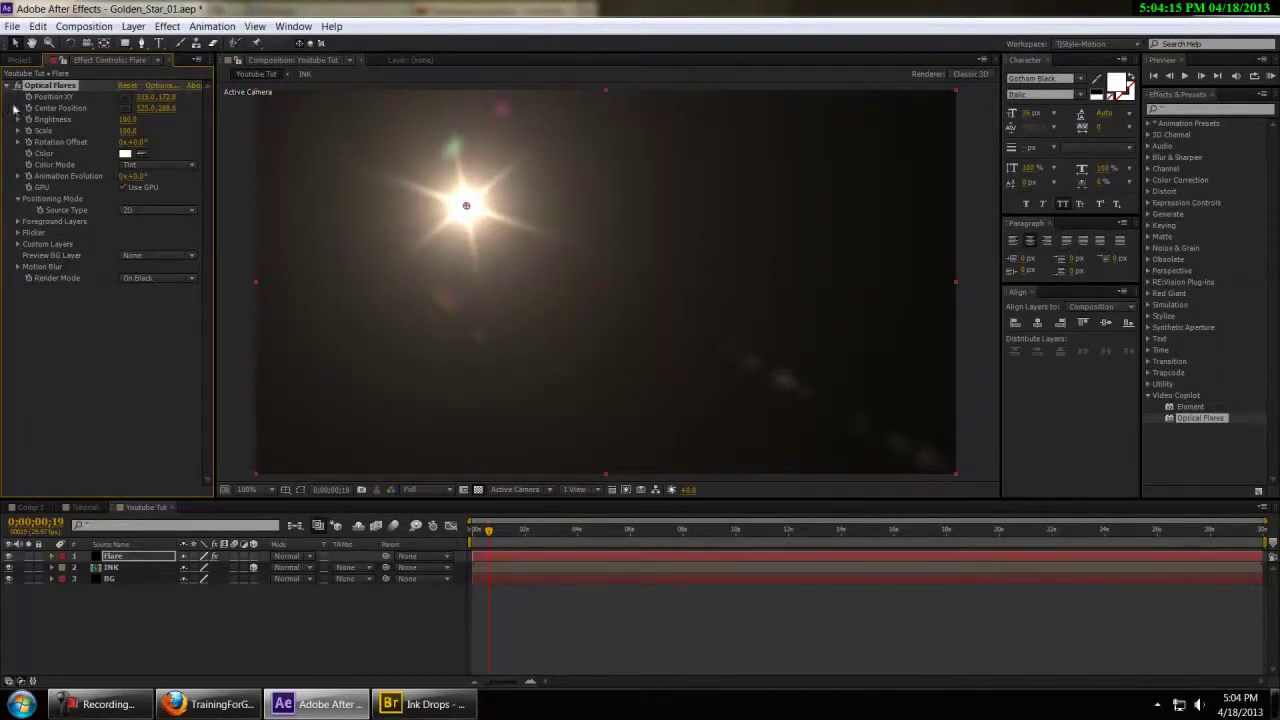
Step: Move the optical flare to the centre of the frame and set the Flare layer's blending mode to Add
drag(466, 205, 605, 285)
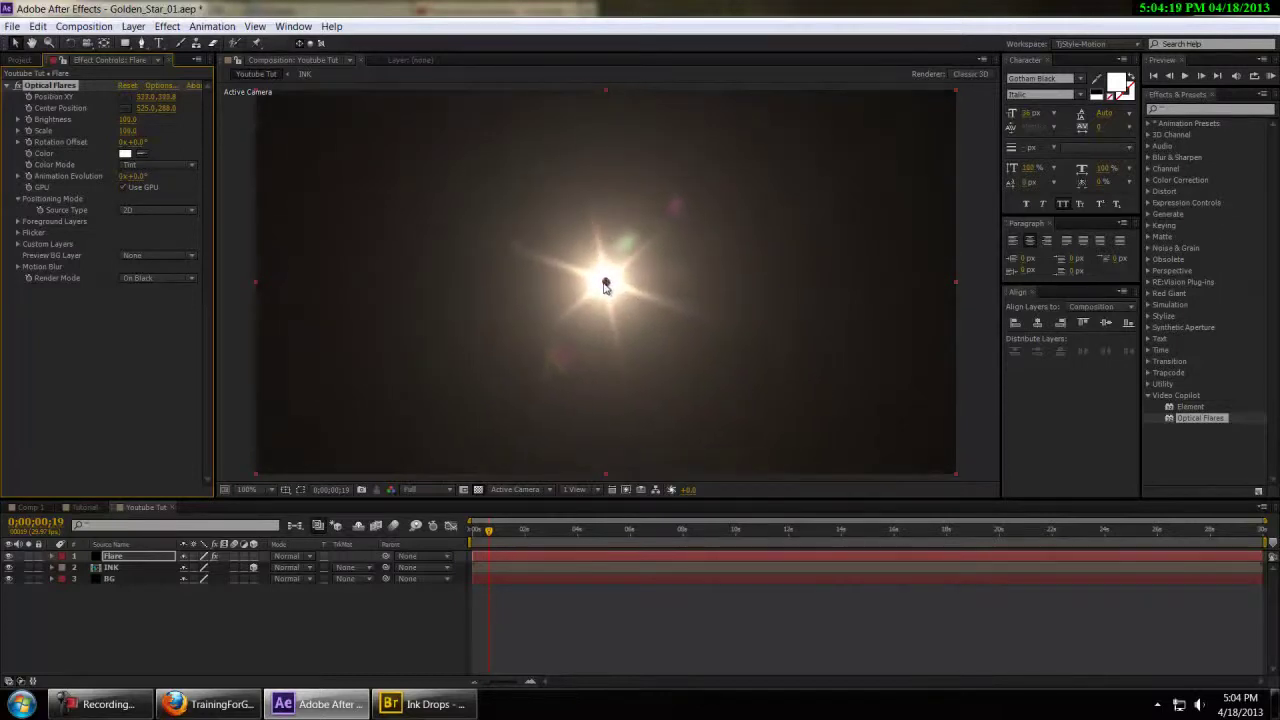
click(300, 556)
click(354, 246)
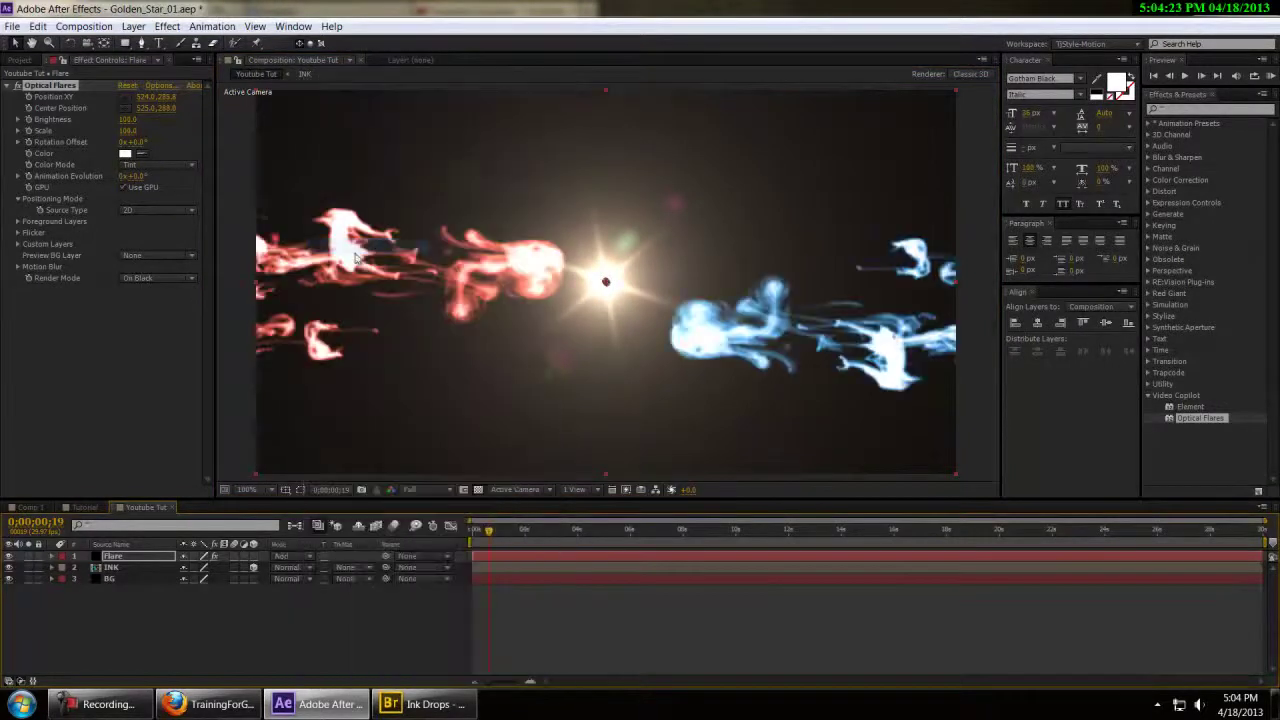
Step: Start animating the flare's Brightness with a keyframe at 0;00;01;06 and reveal the layer's keyframed properties
mouse_move(489, 530)
mouse_down()
mouse_move(475, 530)
mouse_move(497, 535)
mouse_up()
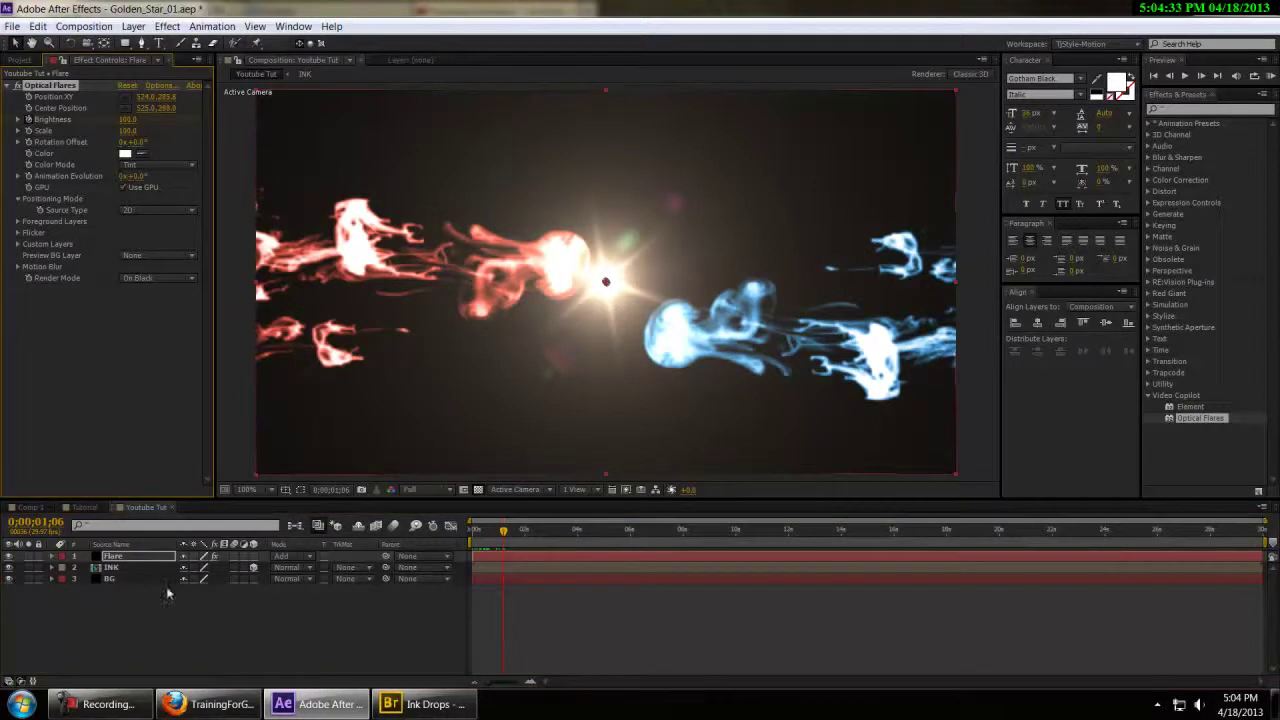
click(140, 560)
key(u)
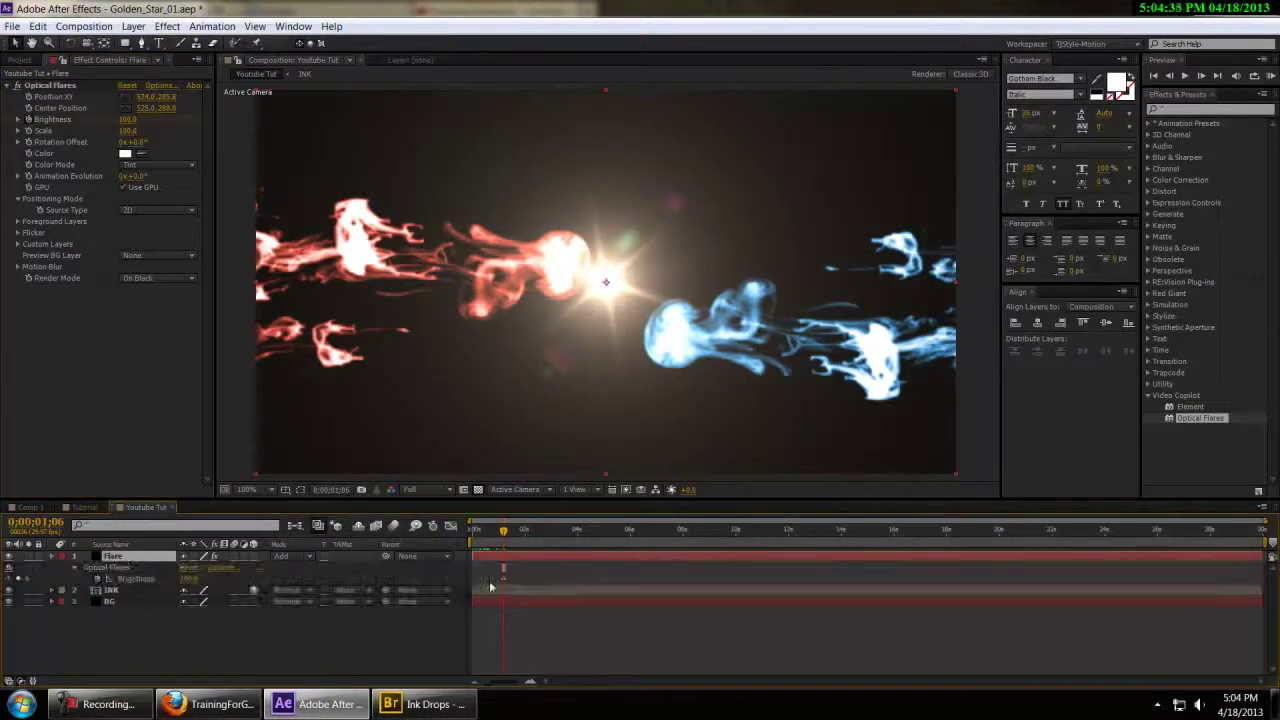
Step: Set the flare's Brightness keyframe at 0;00;01;06 to 0 and play the animation from the start
drag(502, 535, 476, 540)
click(487, 543)
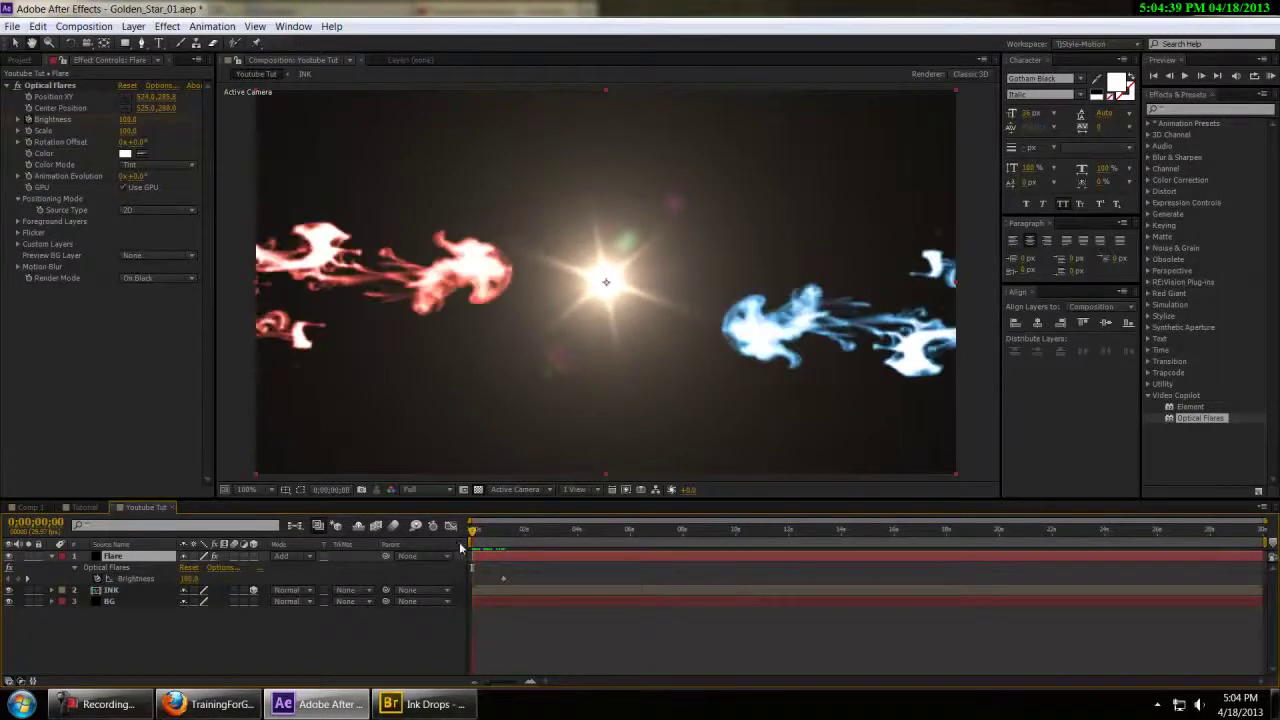
mouse_move(489, 545)
mouse_down()
mouse_move(502, 542)
mouse_move(470, 537)
mouse_up()
click(192, 579)
text(0)
key(Return)
key(space)
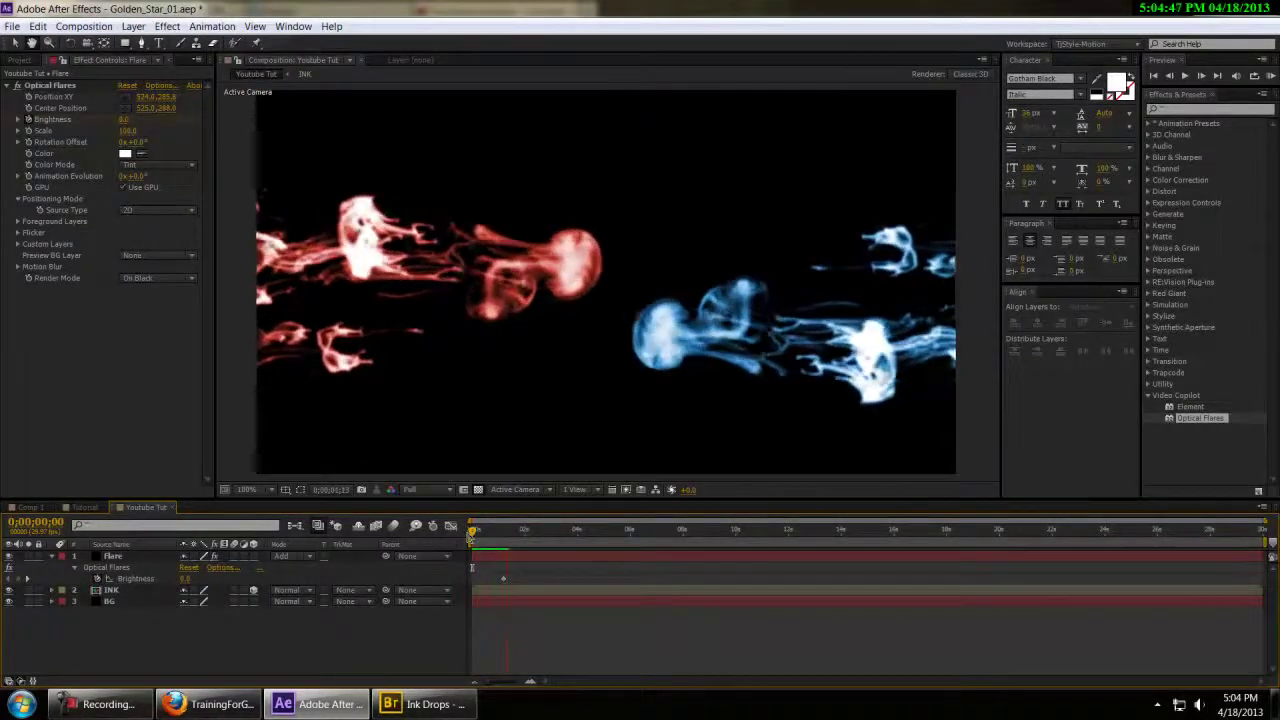
key(space)
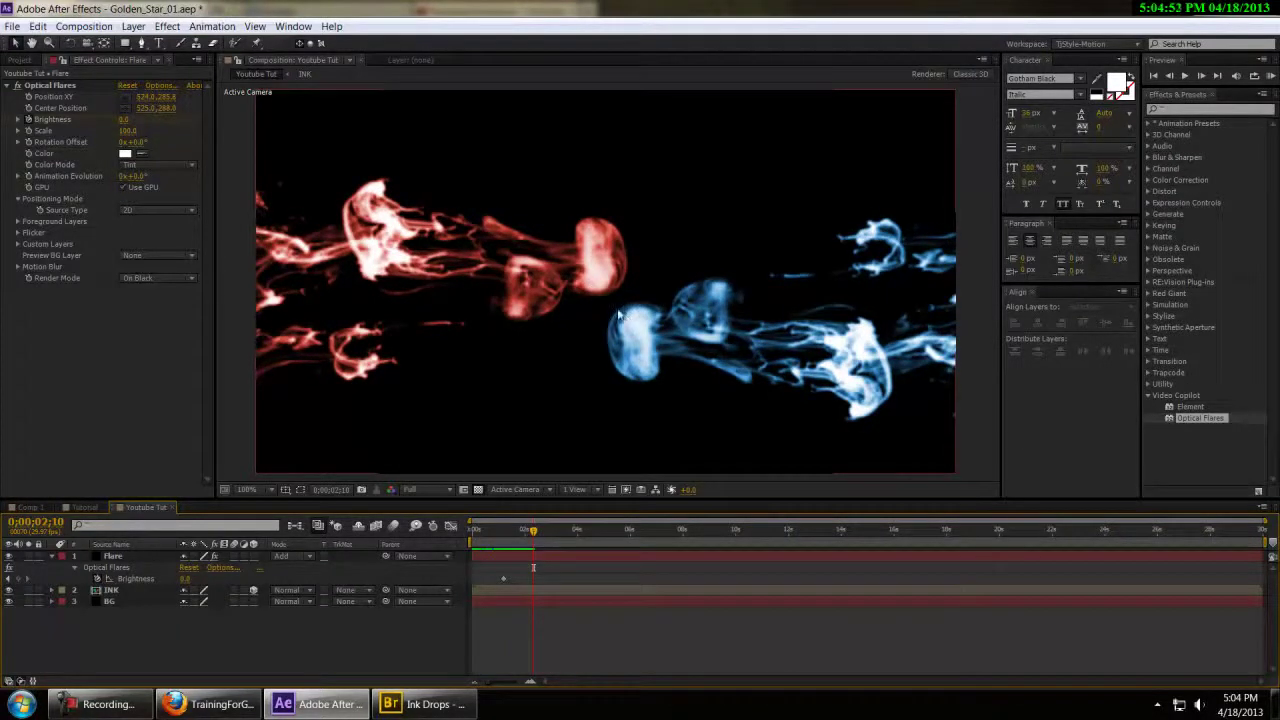
Step: Add a brighter Brightness keyframe to the flare at 0;00;02;10, where the drops meet, and preview the fade-in
drag(186, 583, 160, 585)
right_click(160, 585)
click(190, 534)
drag(533, 530, 458, 534)
key(space)
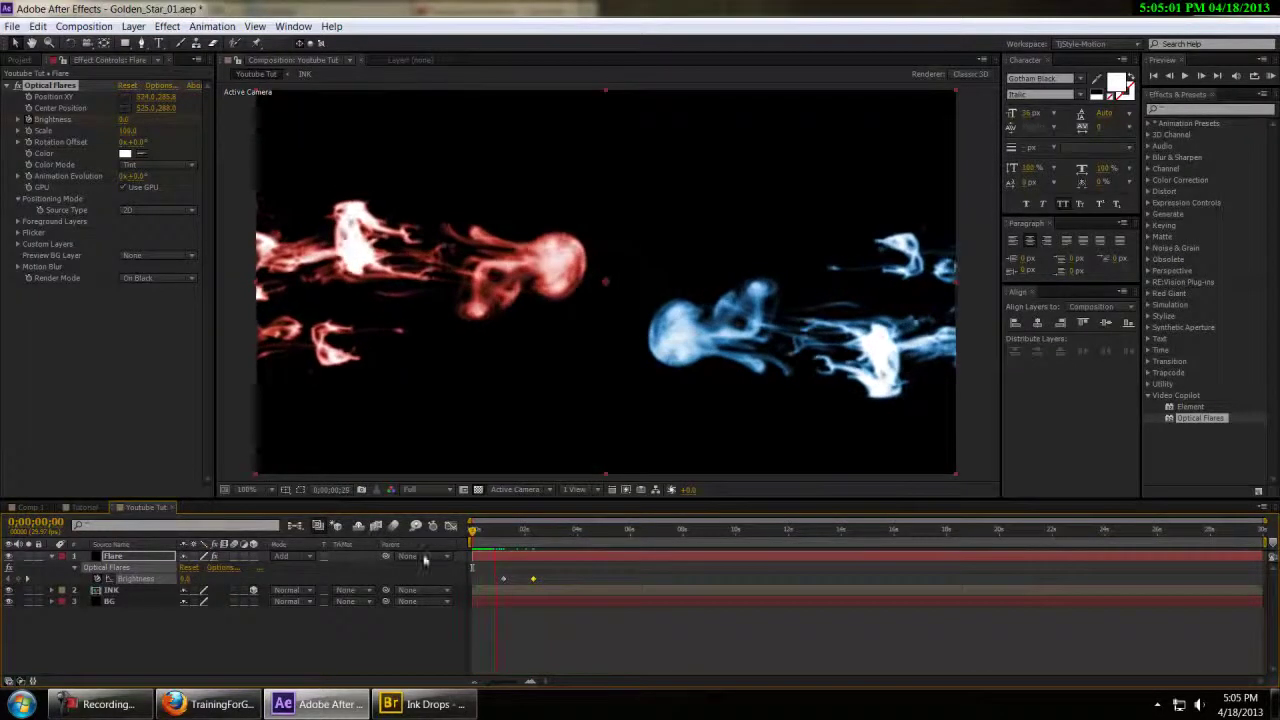
drag(504, 537, 502, 537)
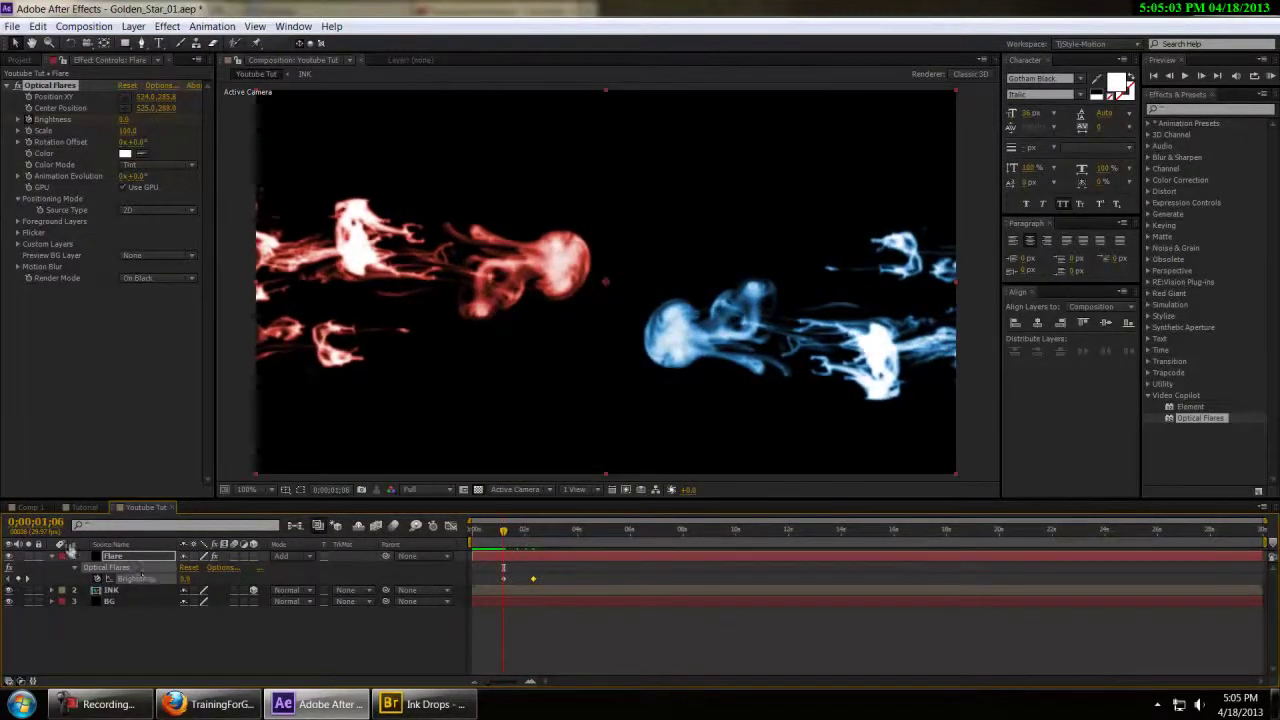
key(space)
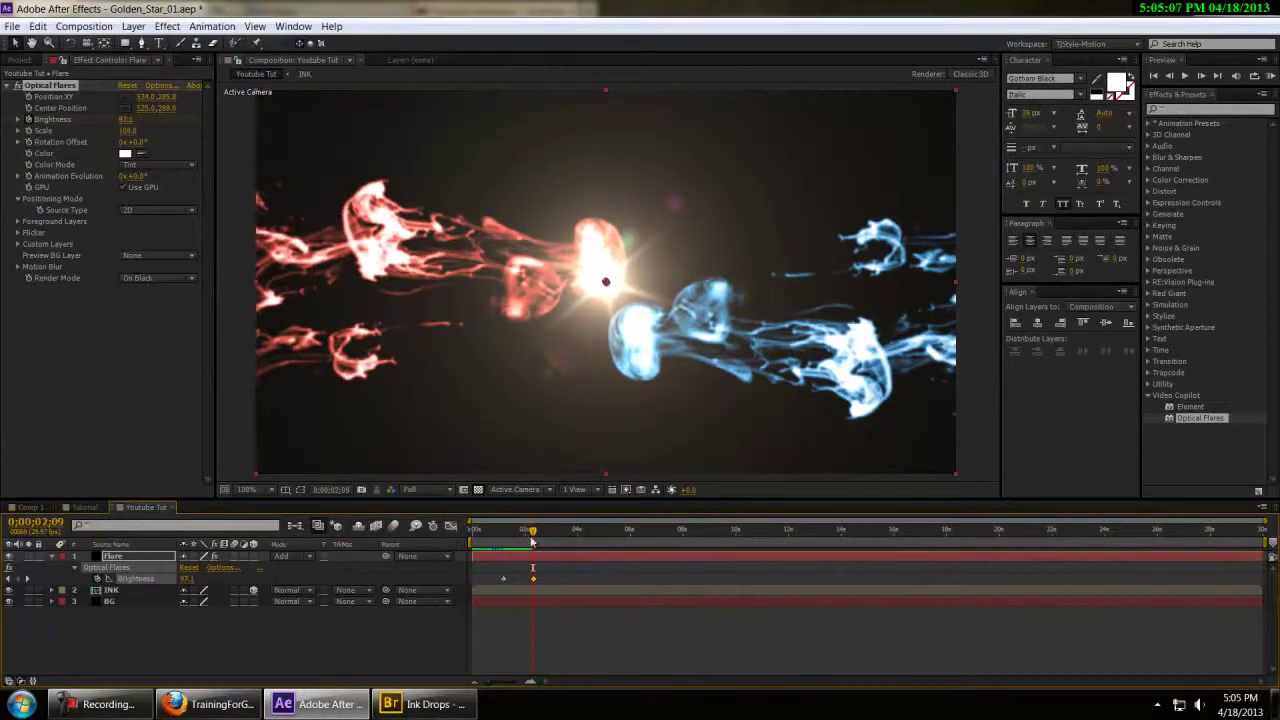
Step: Add a third Brightness keyframe of 1000 to the flare about one second after the keyframe where the drops meet
mouse_move(535, 540)
mouse_down()
mouse_move(490, 538)
mouse_move(529, 546)
mouse_up()
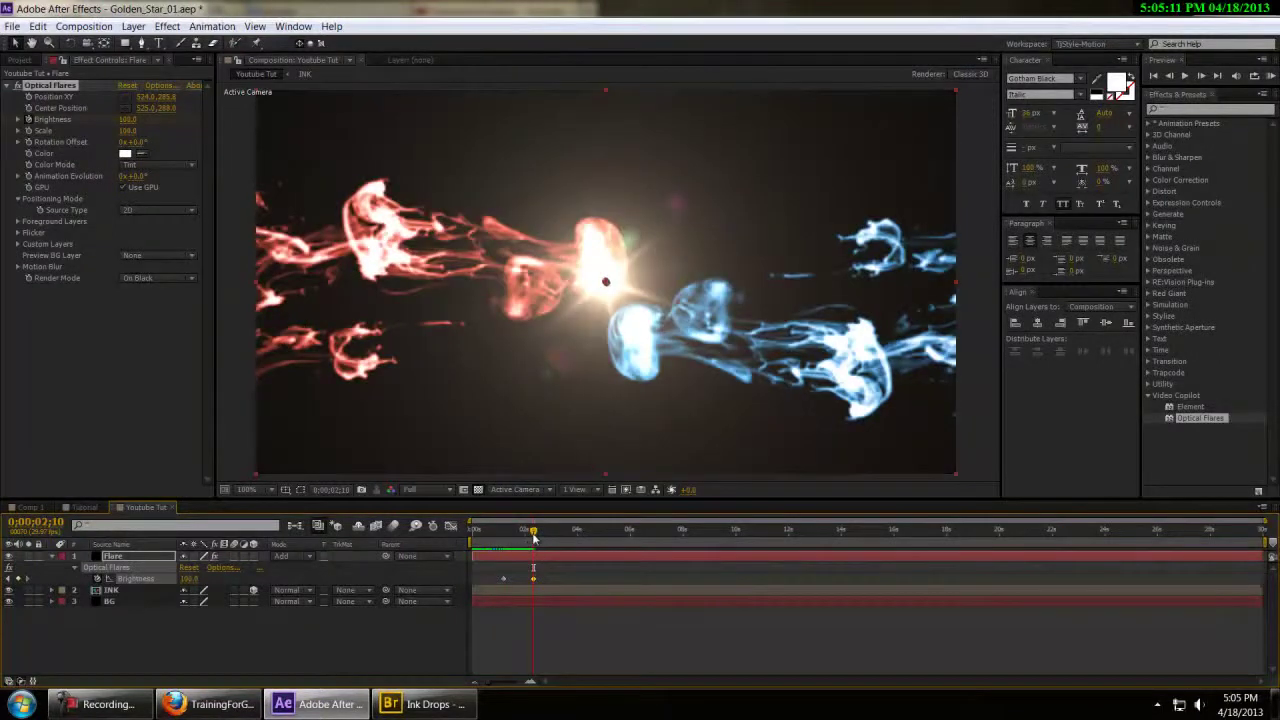
key(space)
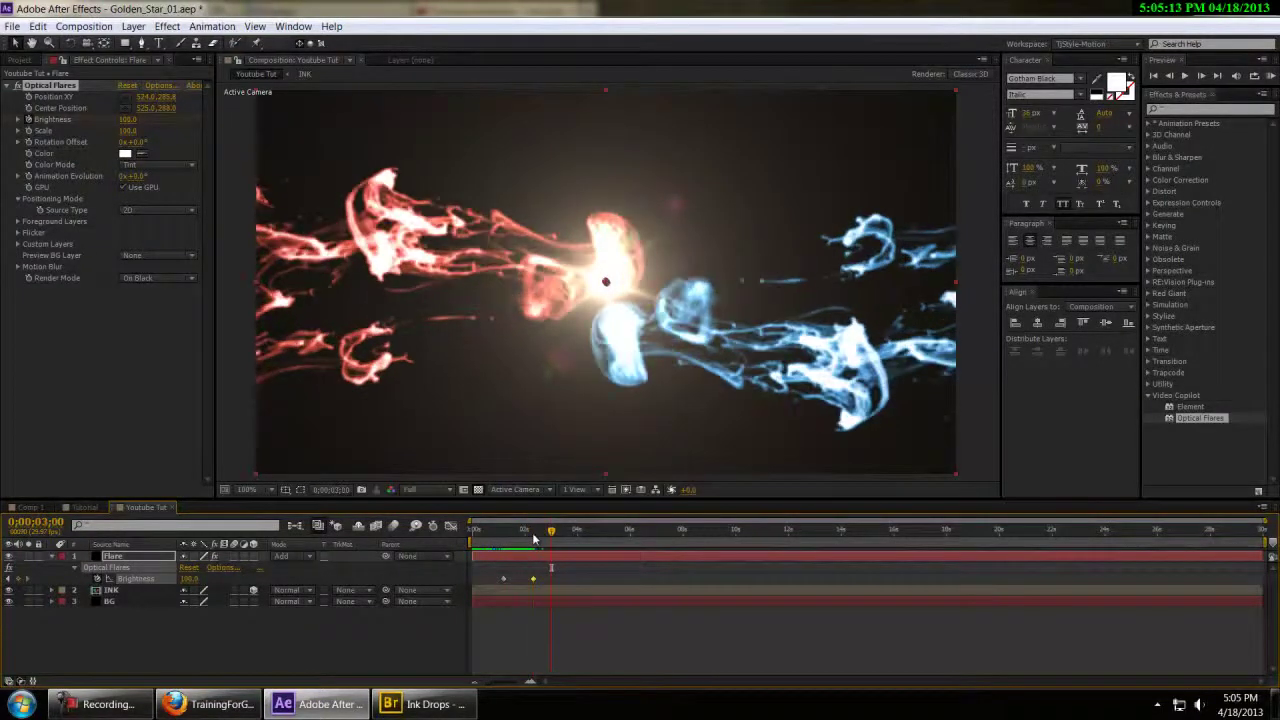
click(189, 578)
text(1000)
key(Return)
Step: Move the flare's middle Brightness keyframe to 0;00;02;06 and collapse the Flare layer
mouse_move(561, 530)
mouse_down()
mouse_move(505, 540)
mouse_move(531, 541)
mouse_up()
drag(535, 640, 530, 579)
click(490, 628)
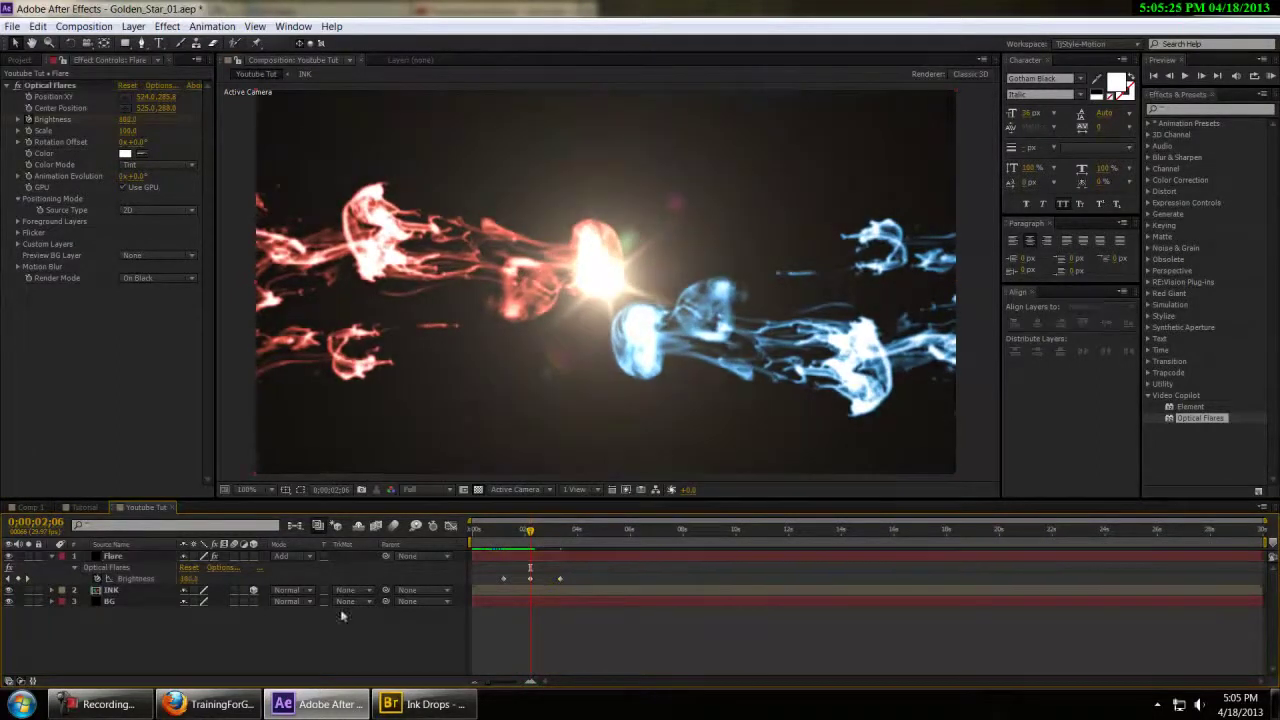
click(52, 557)
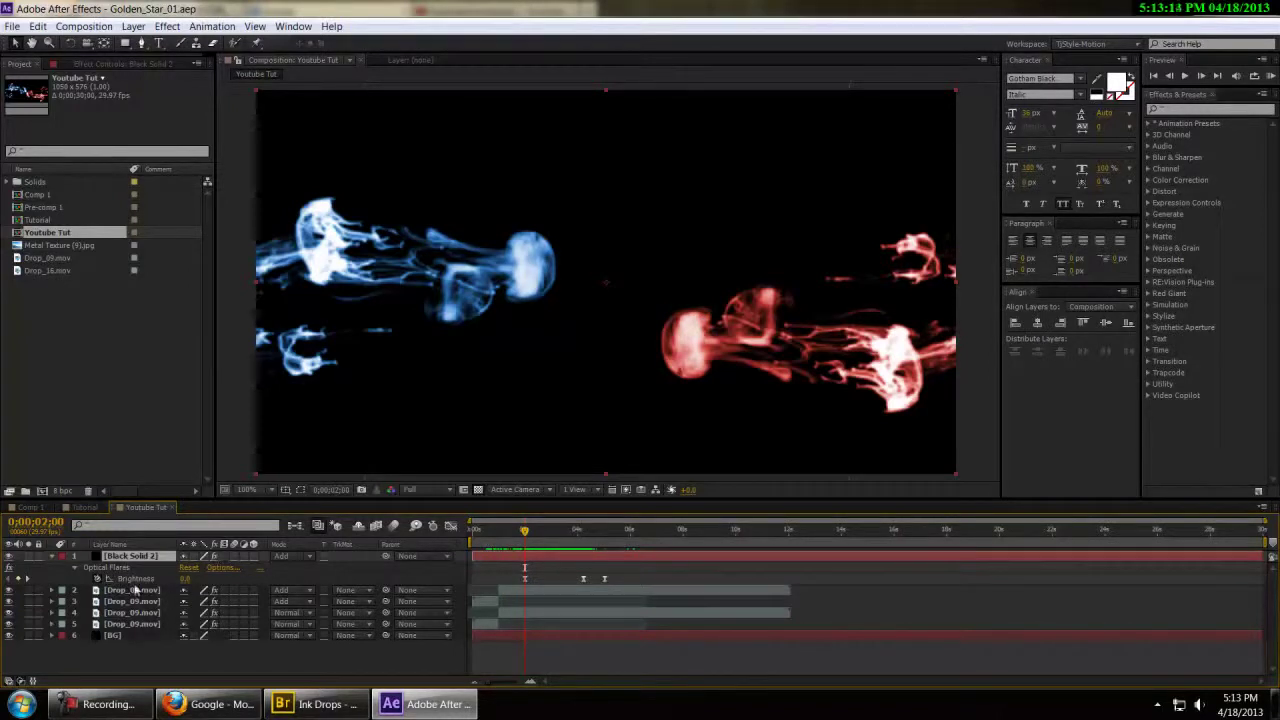
Step: Review the flare's brightening up to the collision at 0;00;04;07 and hide Black Solid 2's keyframed properties
drag(524, 532, 490, 540)
key(k)
drag(524, 535, 578, 538)
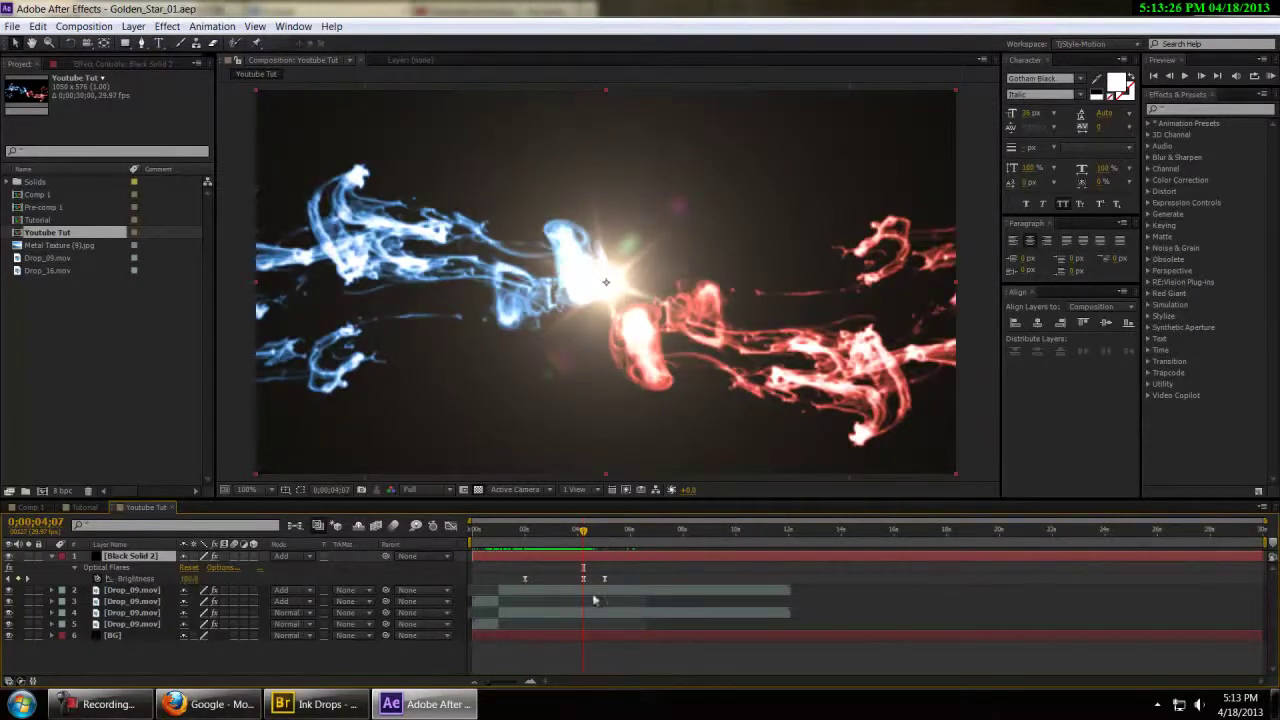
mouse_move(586, 532)
mouse_down()
mouse_move(613, 534)
mouse_move(581, 532)
mouse_move(608, 531)
mouse_move(590, 540)
mouse_up()
key(u)
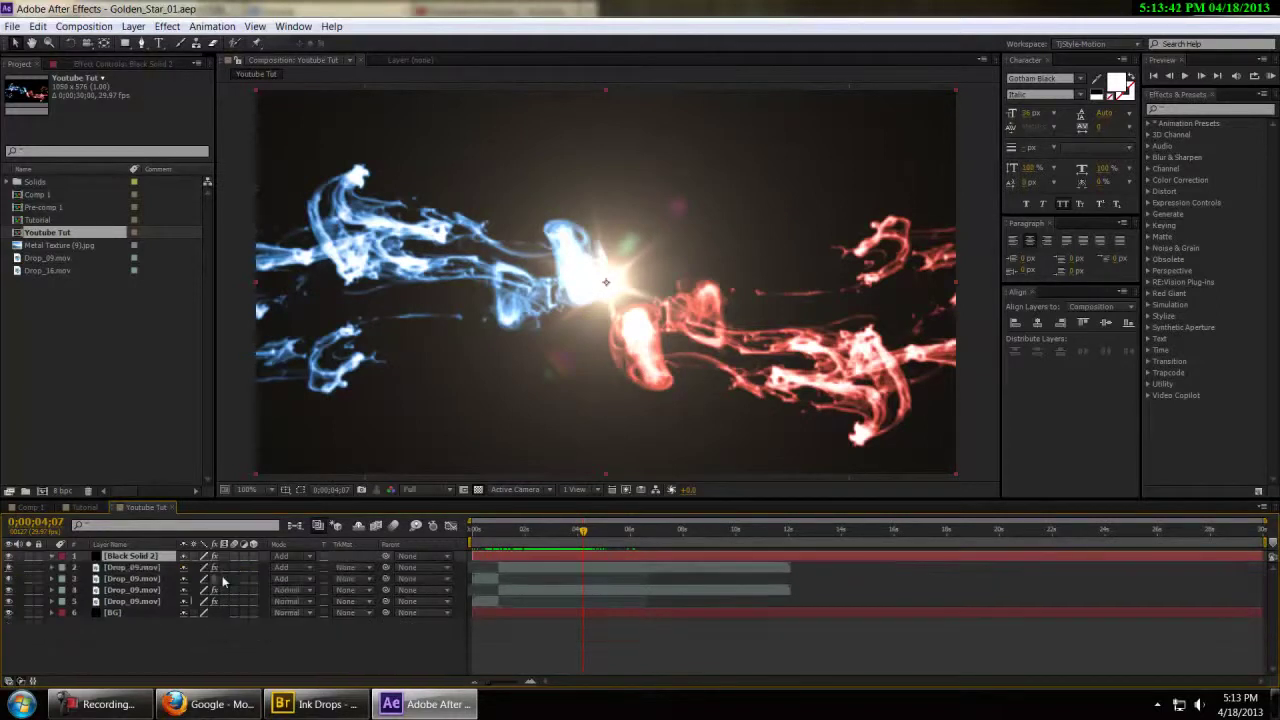
click(141, 636)
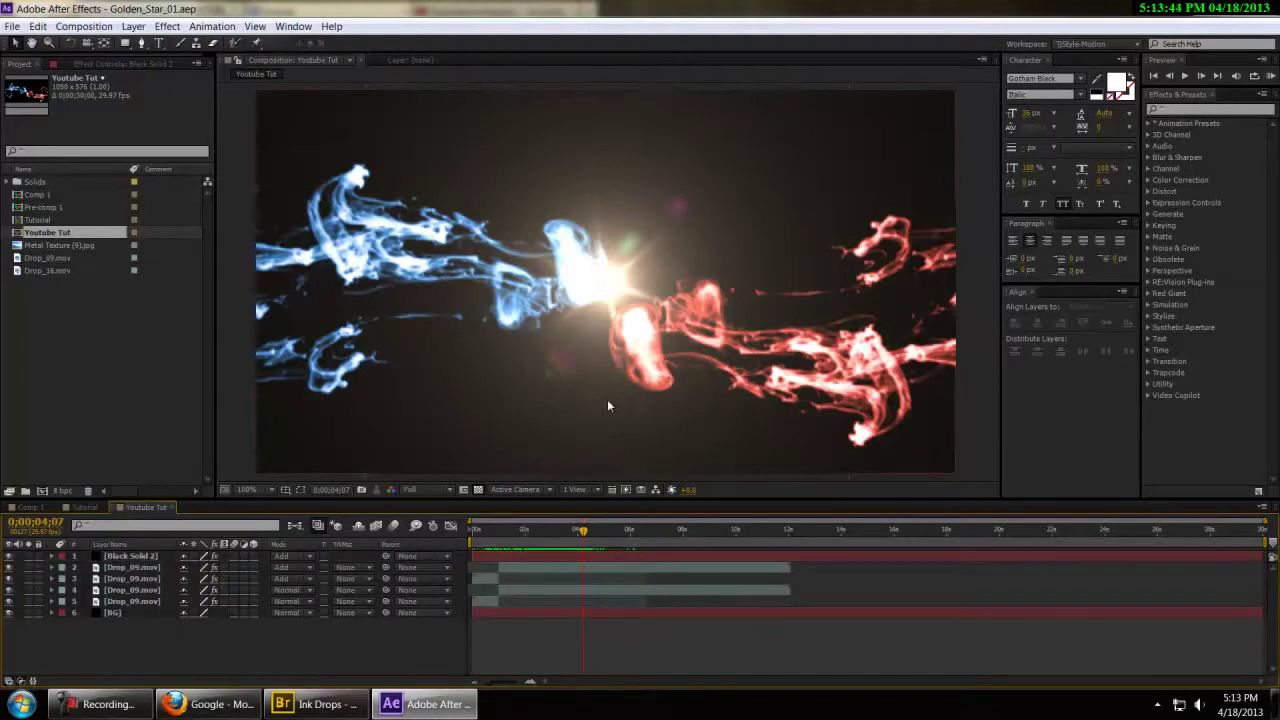
Step: Pre-compose the four Drop_09.mov layers, moving all attributes into the new composition
click(140, 568)
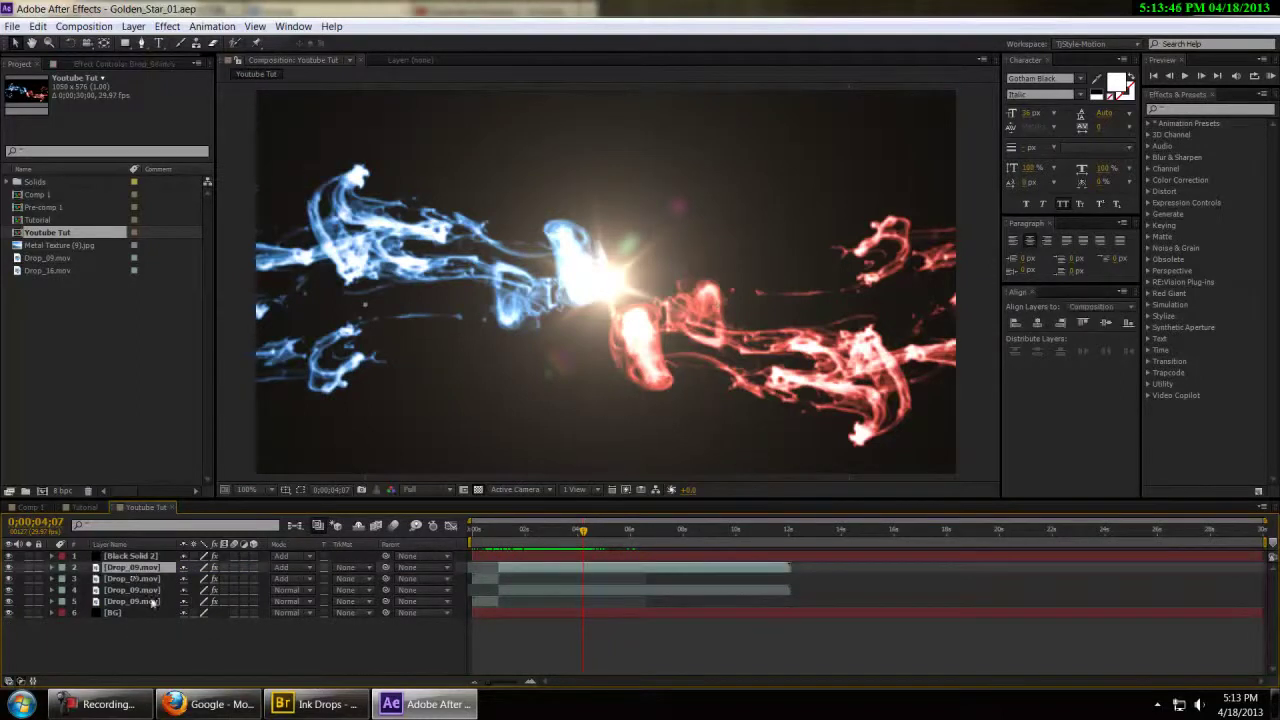
shift+click(150, 604)
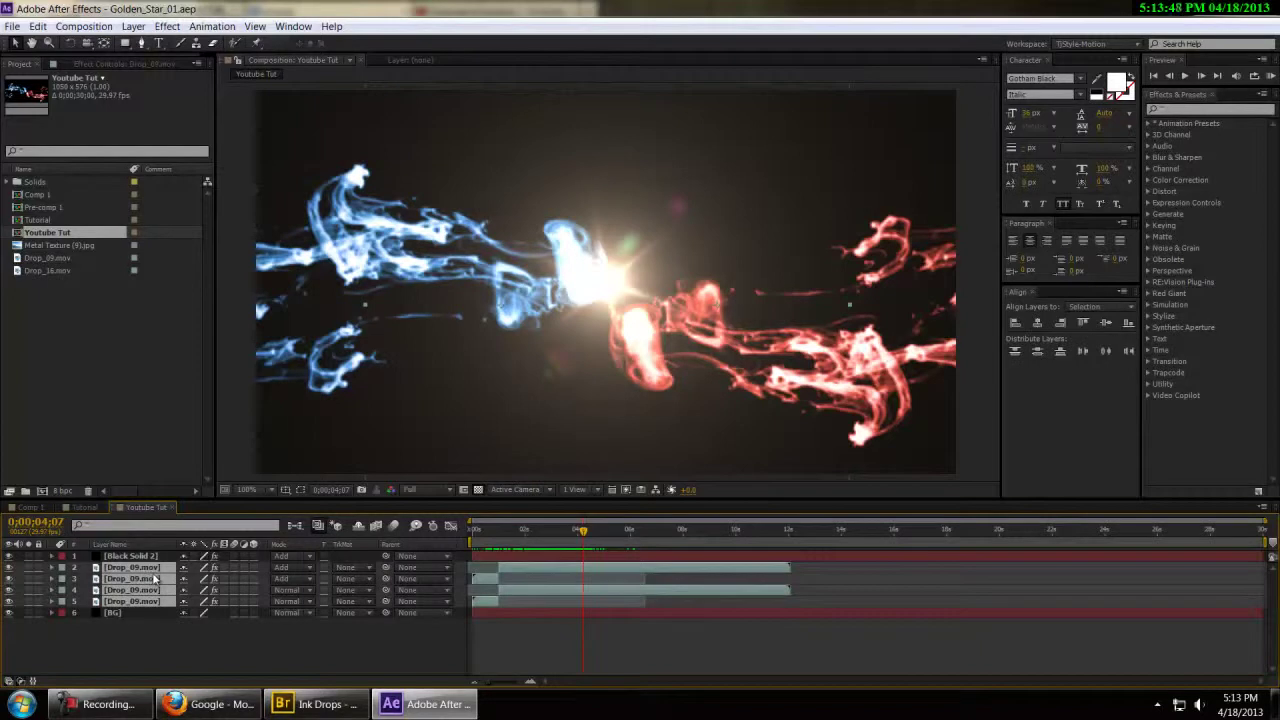
key(ctrl+shift+c)
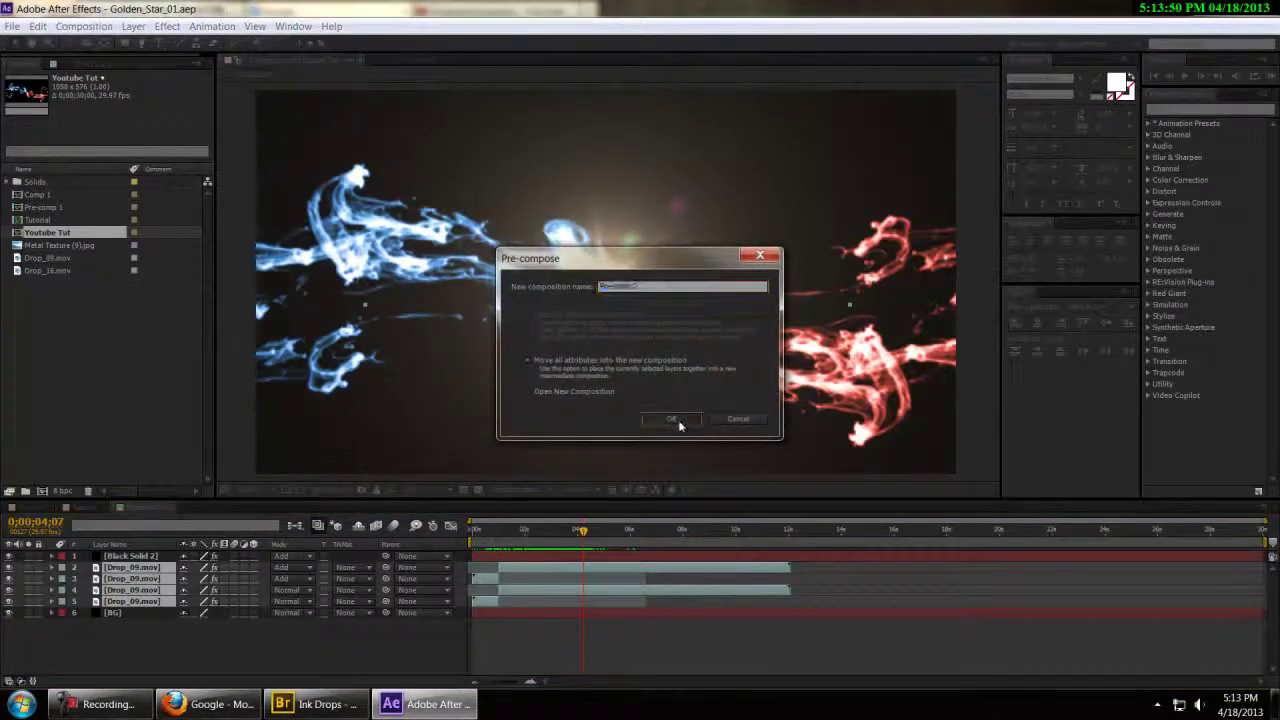
click(672, 412)
click(231, 649)
click(152, 568)
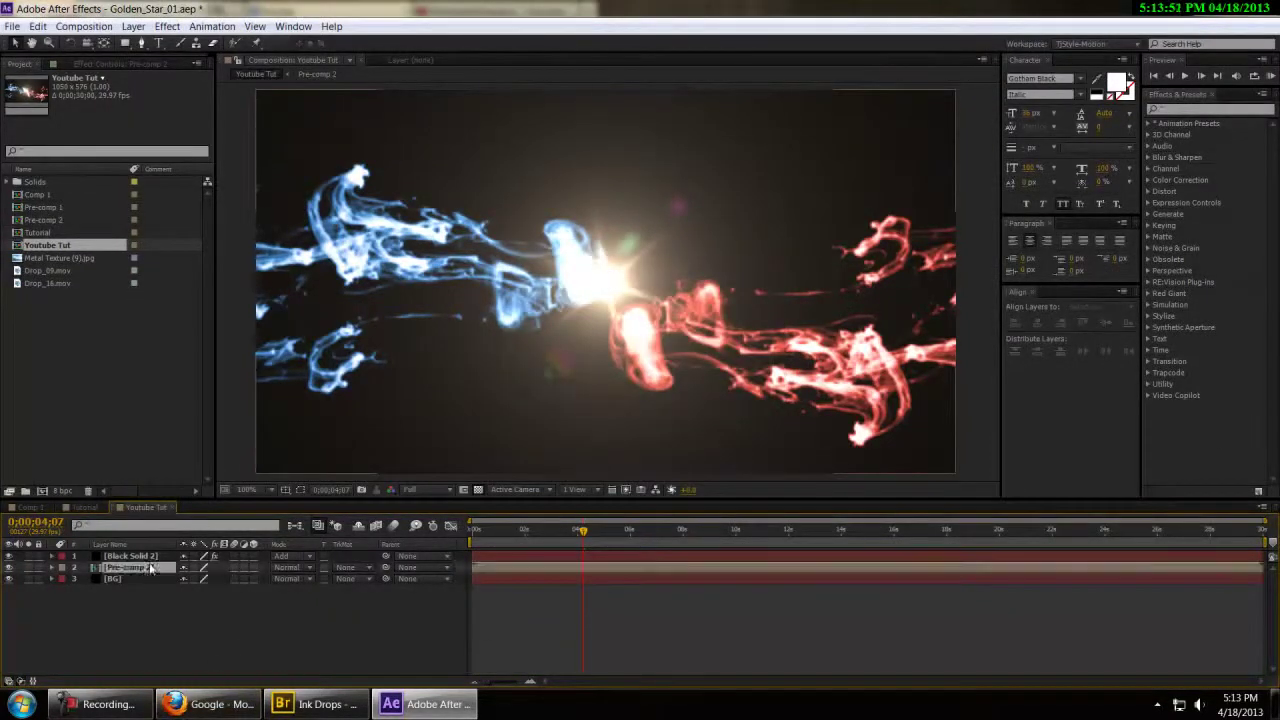
Step: Make the pre-composed drops layer 3D and add a two-node 50mm camera
click(254, 567)
click(252, 657)
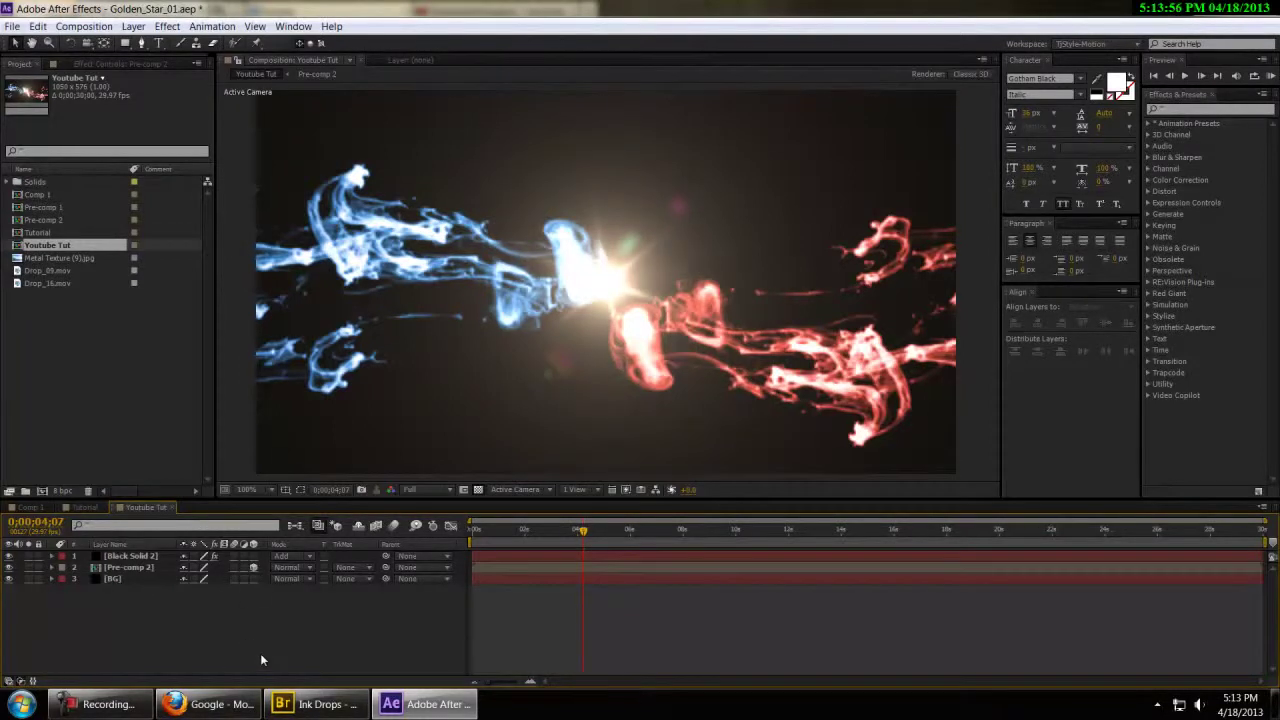
key(ctrl+alt+shift+c)
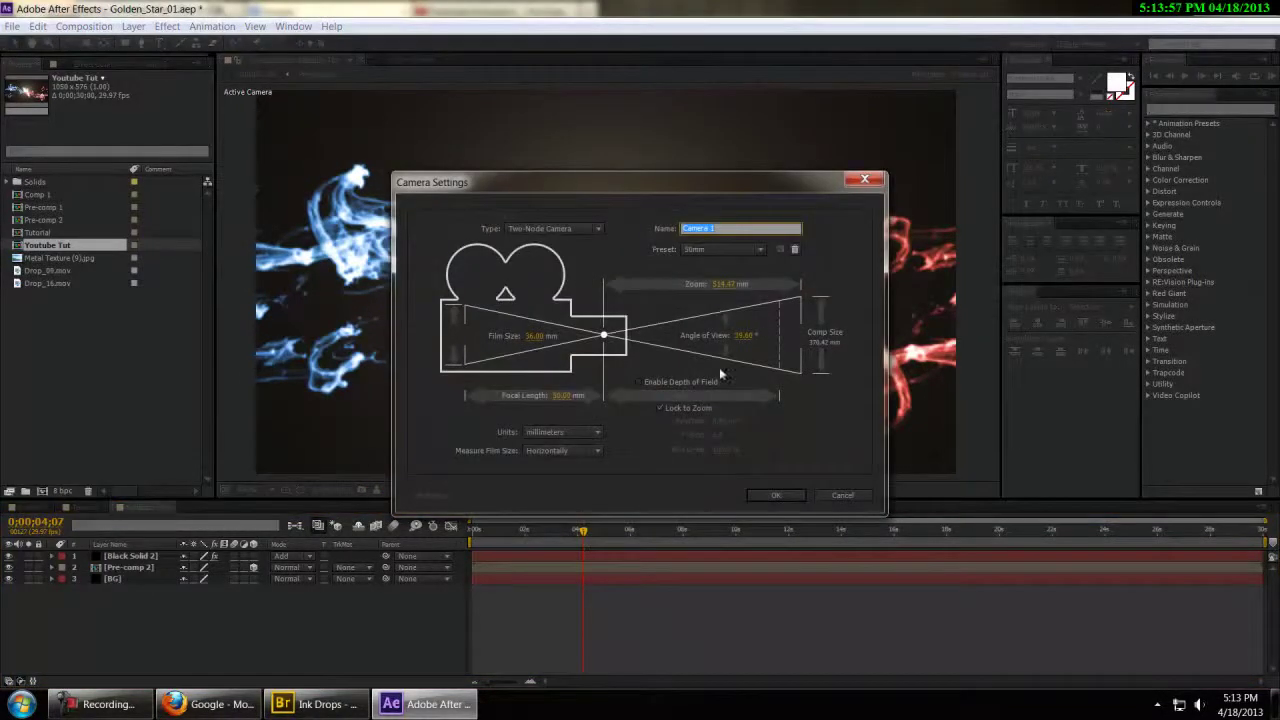
click(773, 495)
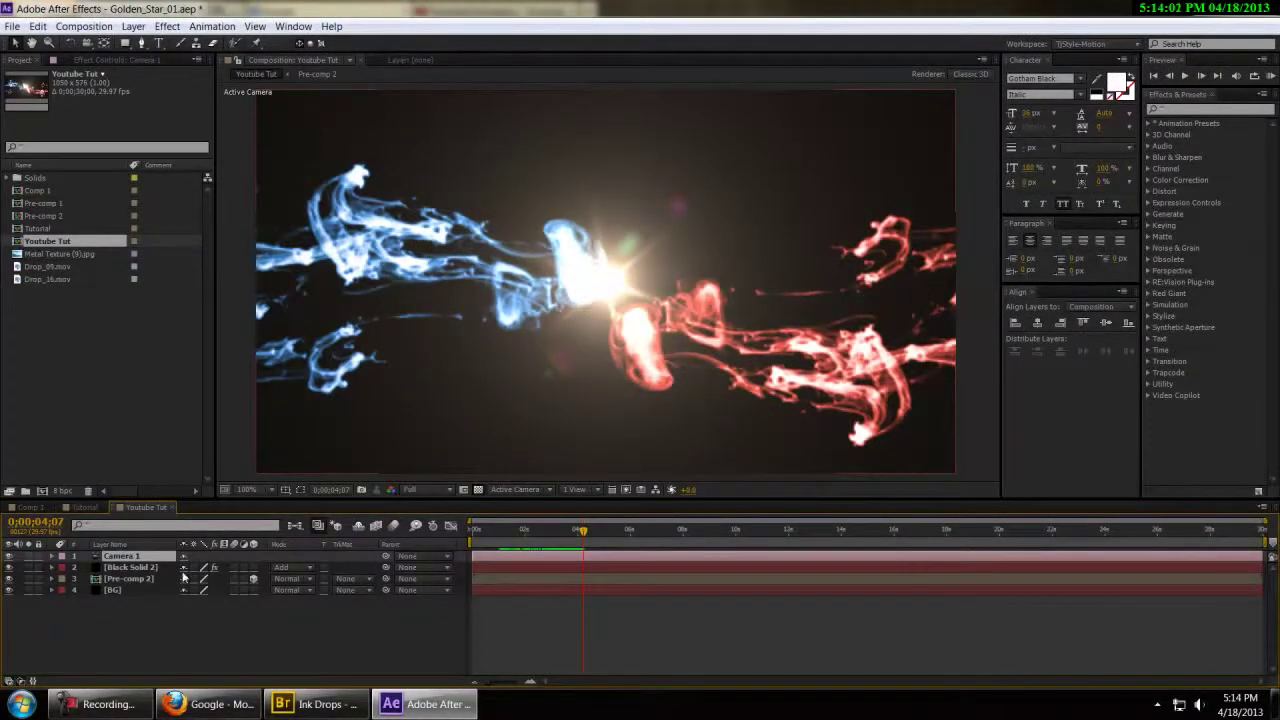
Step: Animate the camera's Z Rotation from 0° at 0;00;04;07 to -9° at 0;00;04;23 and preview the tilt
key(r)
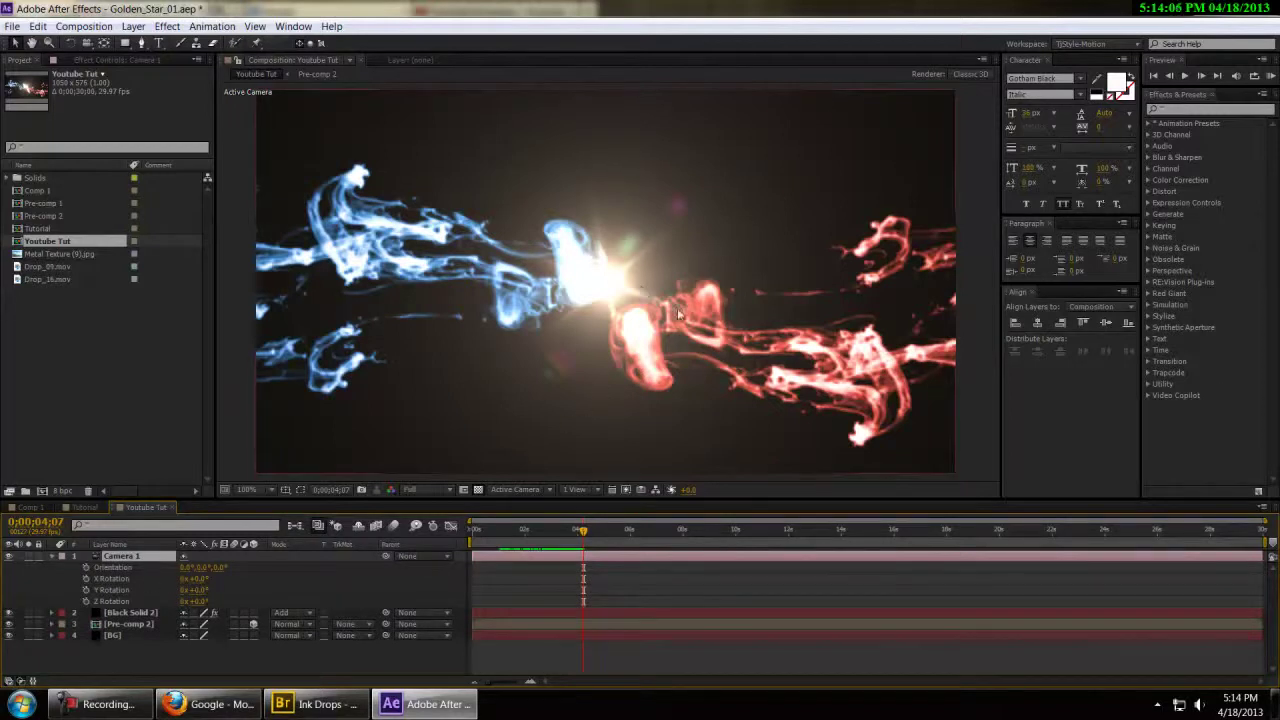
click(86, 601)
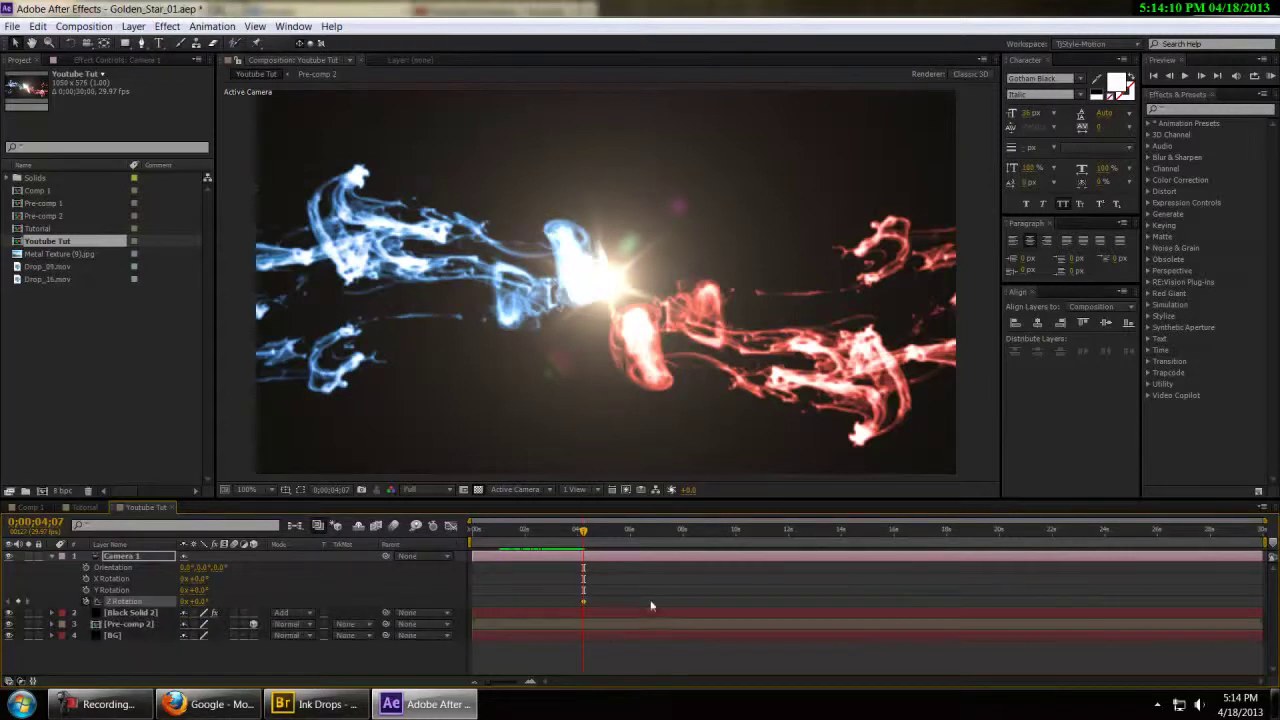
drag(581, 527, 597, 533)
click(205, 601)
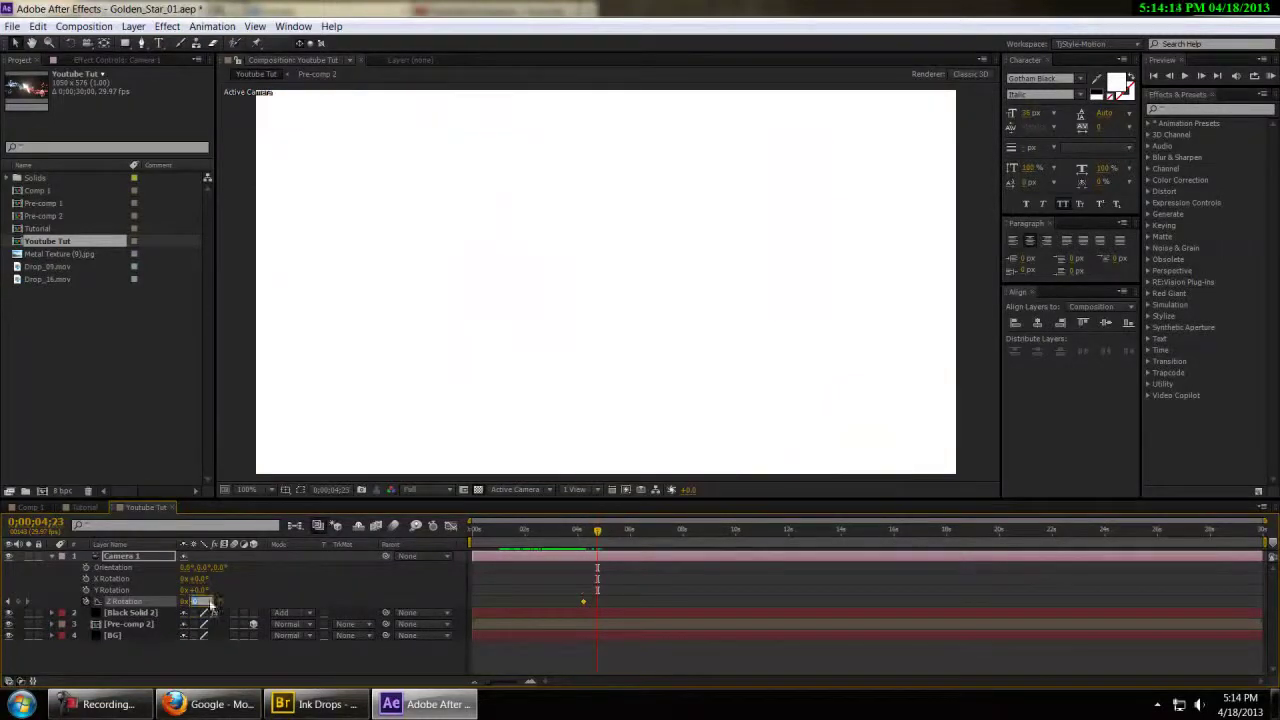
text(-9)
key(Return)
drag(597, 531, 588, 531)
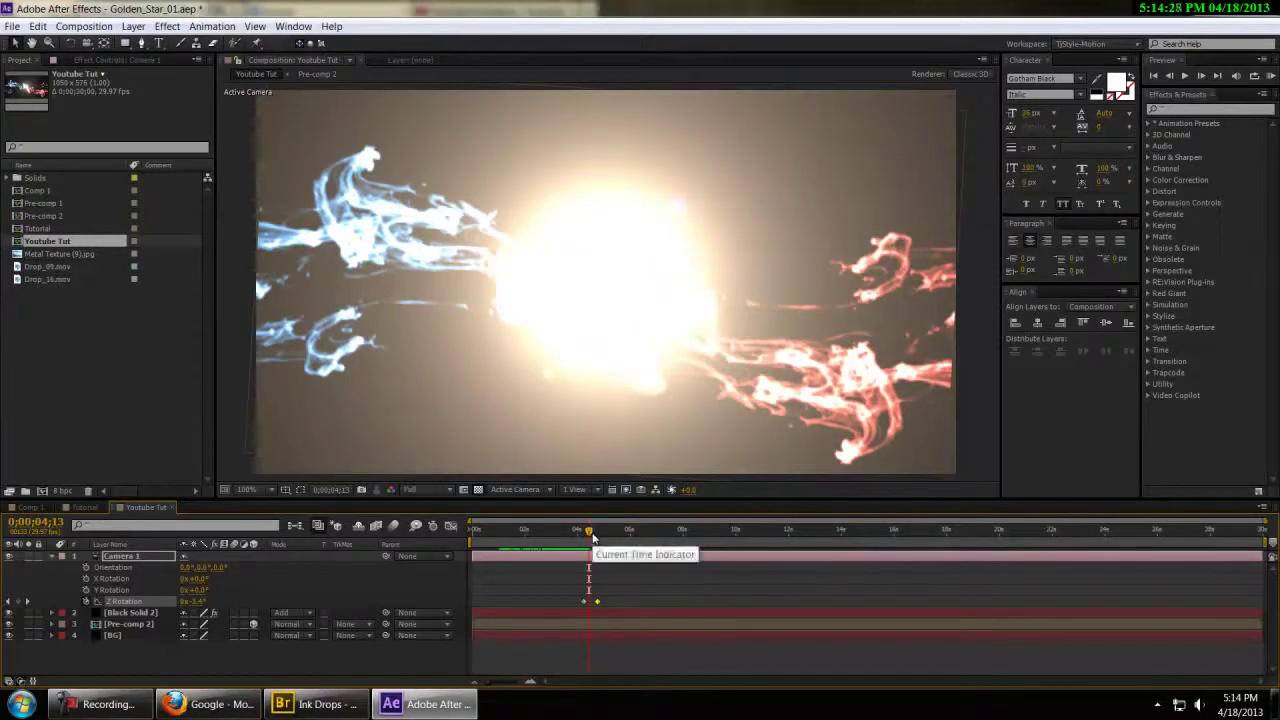
drag(588, 537, 597, 537)
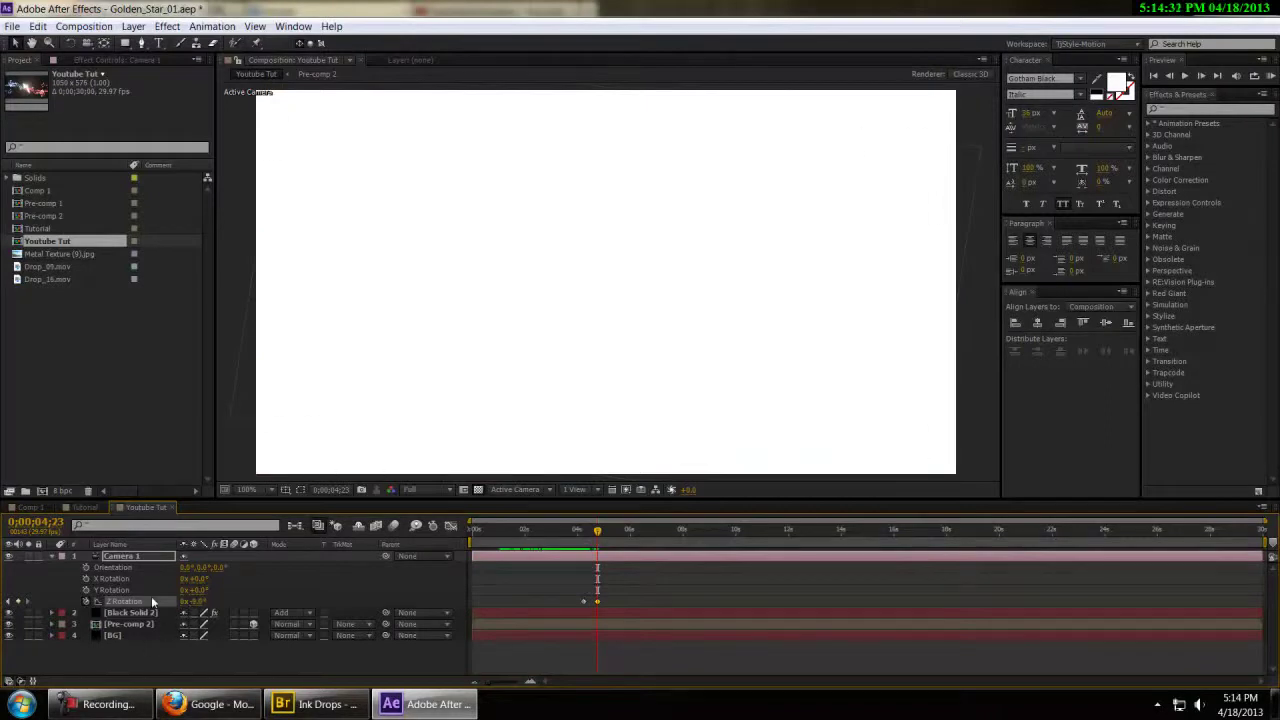
Step: Animate the camera's Position with a keyframe at 0;00;04;07 and a changed Z value at 0;00;04;23
key(shift+p)
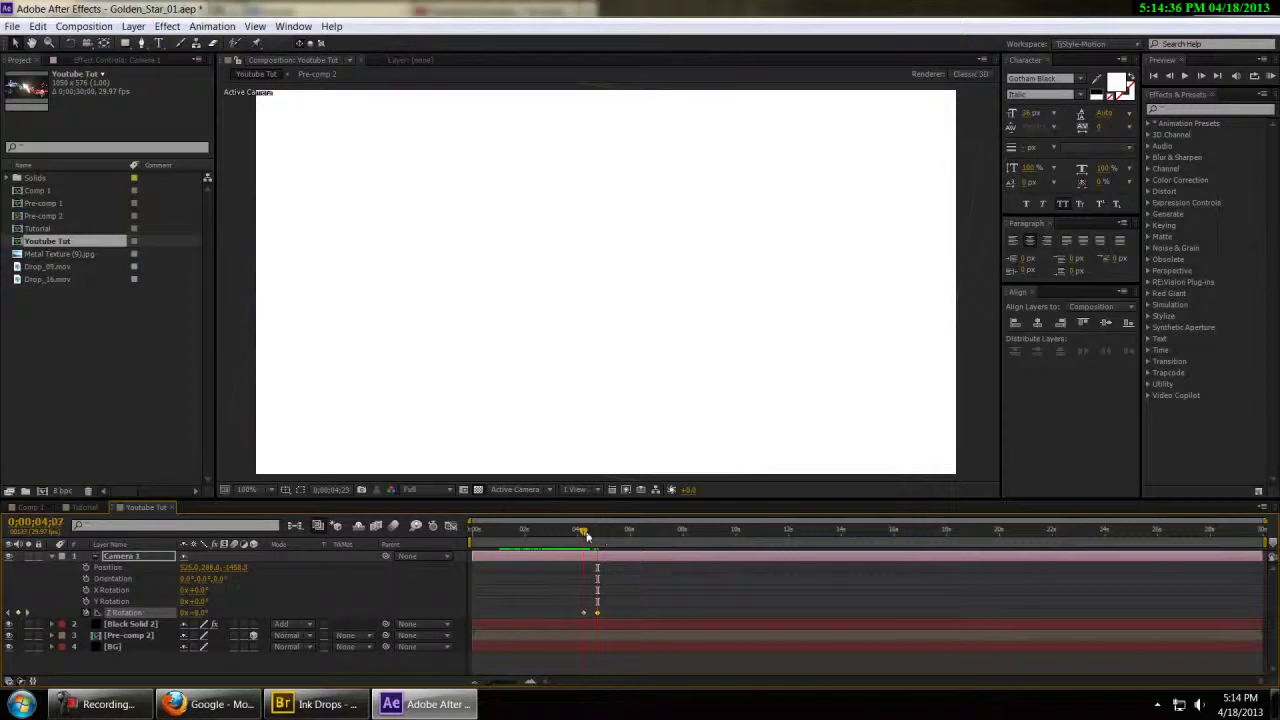
drag(592, 537, 583, 537)
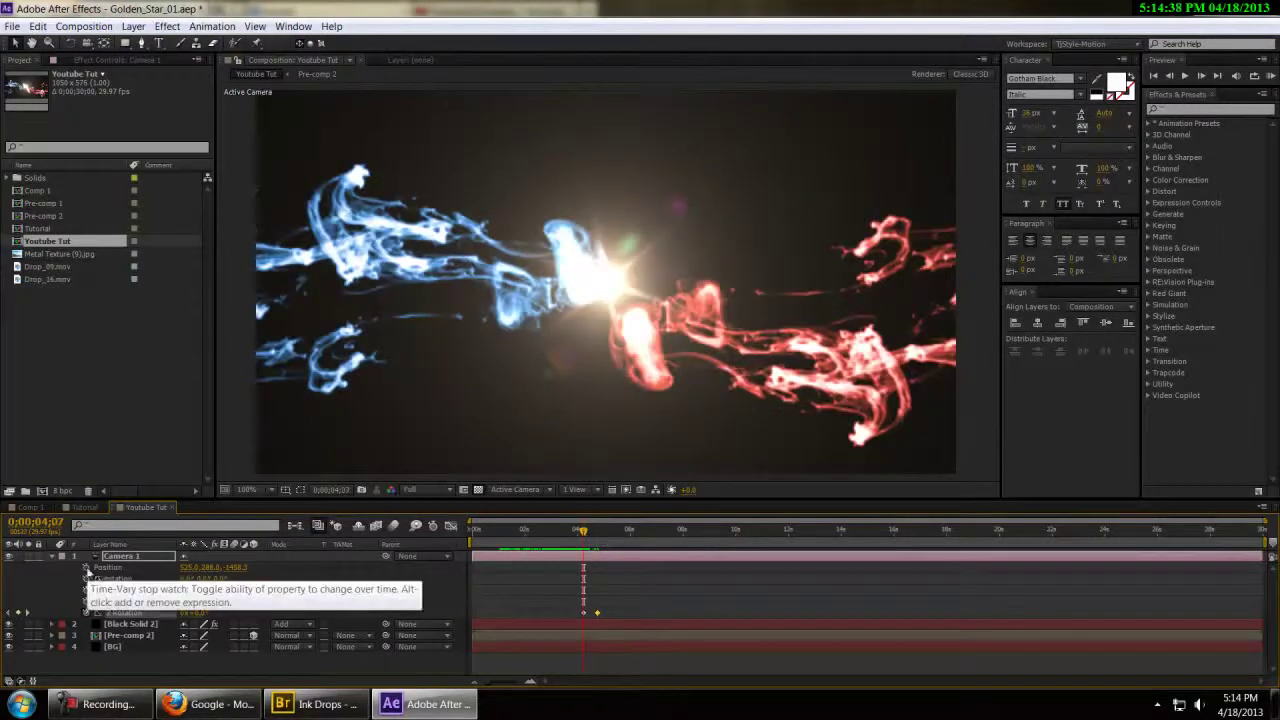
click(86, 567)
drag(581, 530, 597, 530)
mouse_move(238, 567)
mouse_down()
mouse_move(300, 567)
mouse_move(231, 567)
mouse_up()
mouse_move(598, 535)
mouse_down()
mouse_move(561, 533)
mouse_move(597, 533)
mouse_move(567, 540)
mouse_move(581, 537)
mouse_up()
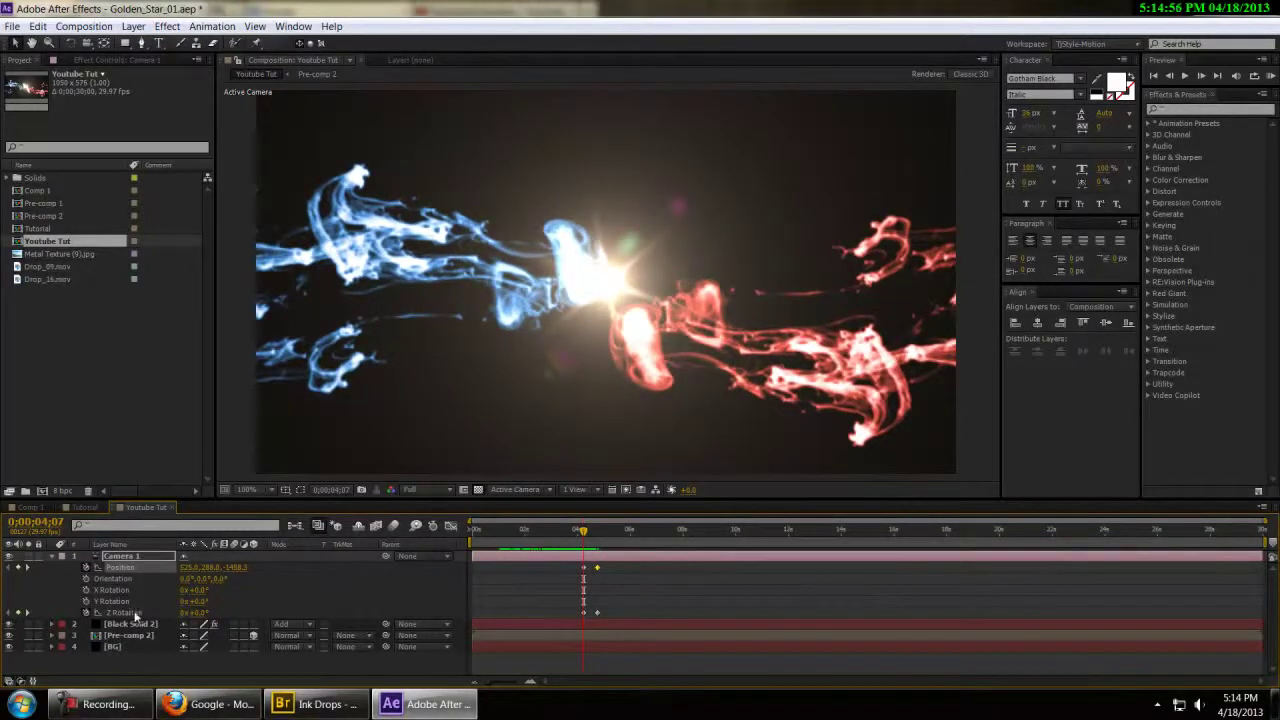
Step: Shift both camera Z Rotation keyframes earlier than the Position keyframes and preview the collision
drag(597, 612, 582, 616)
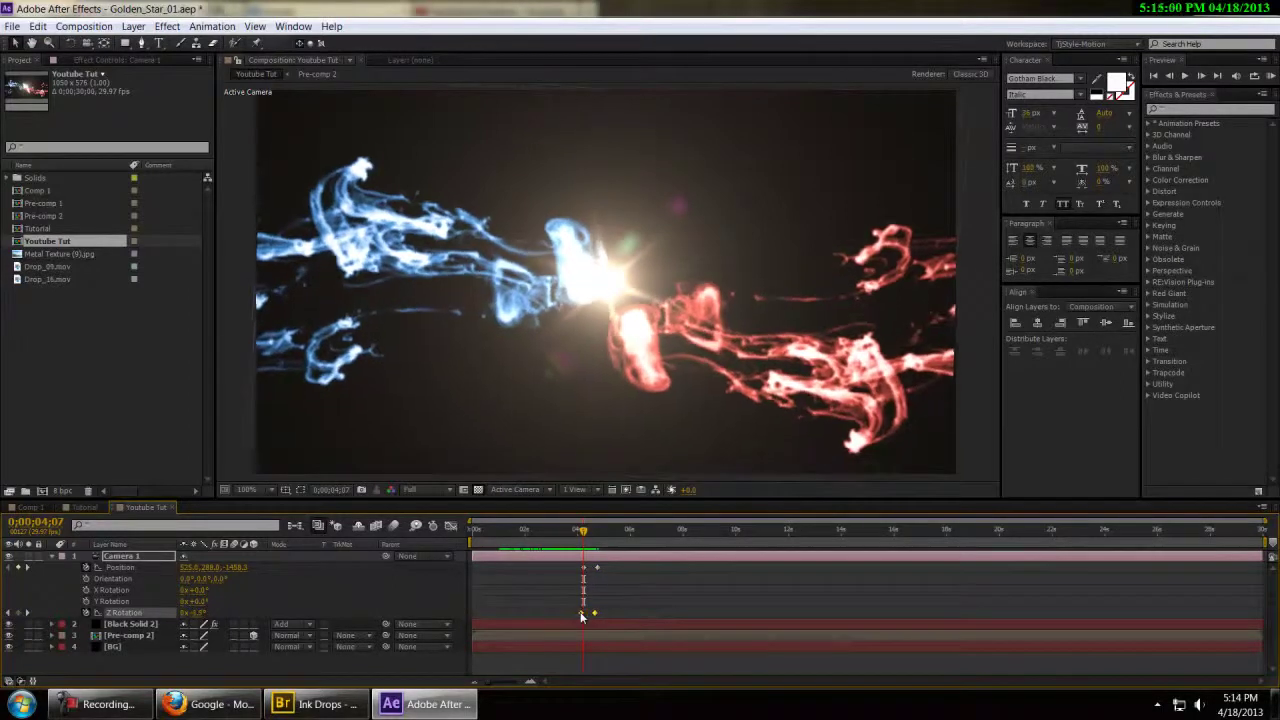
drag(583, 532, 574, 534)
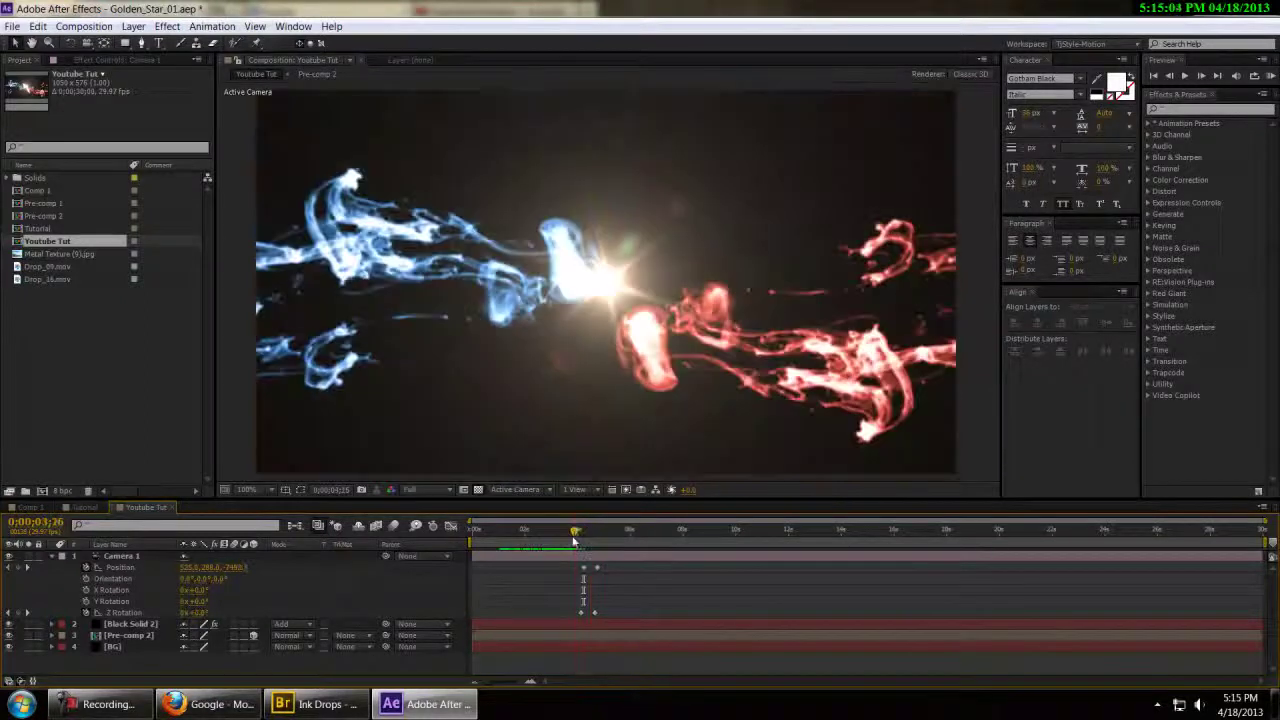
drag(612, 615, 574, 619)
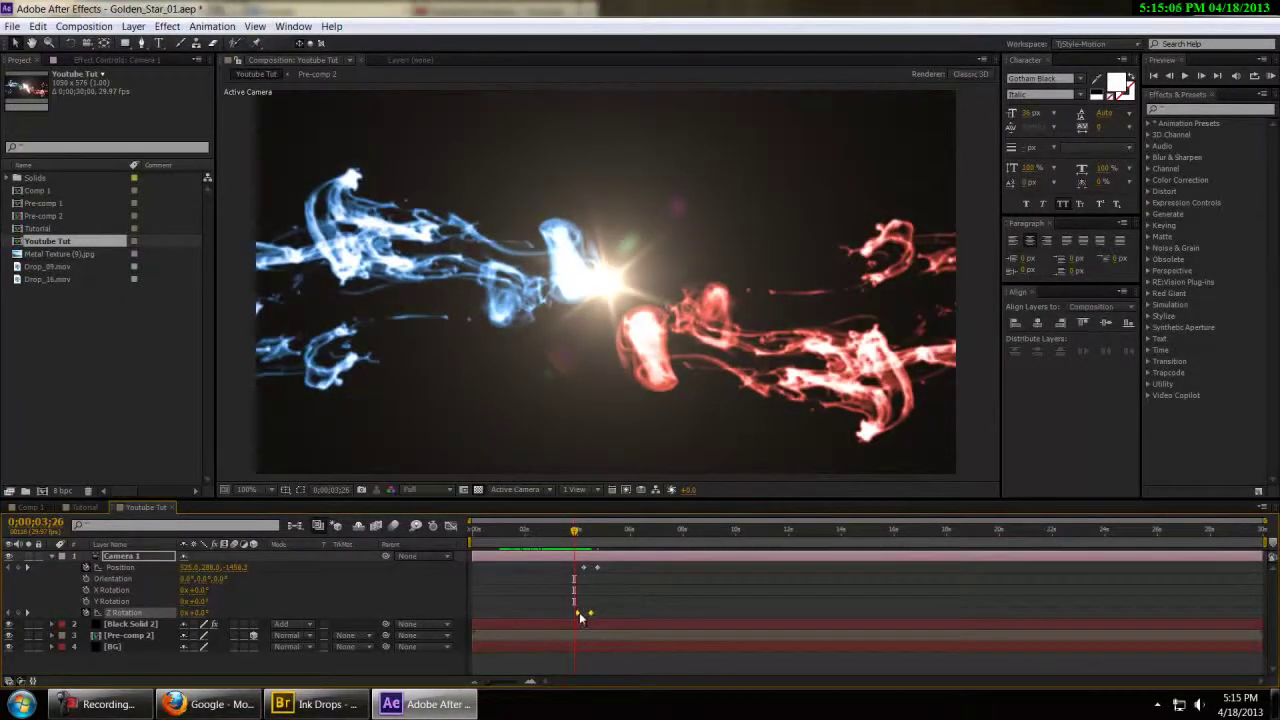
key(shift+Page_Down)
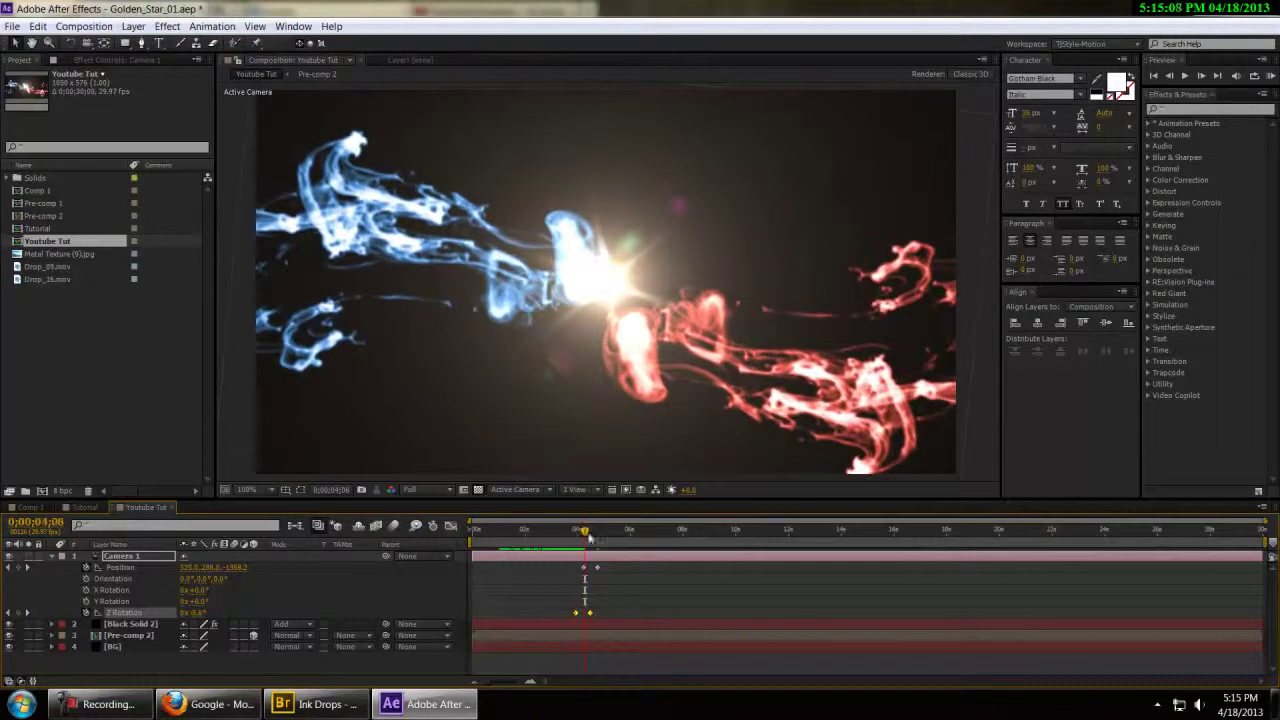
drag(593, 542, 546, 563)
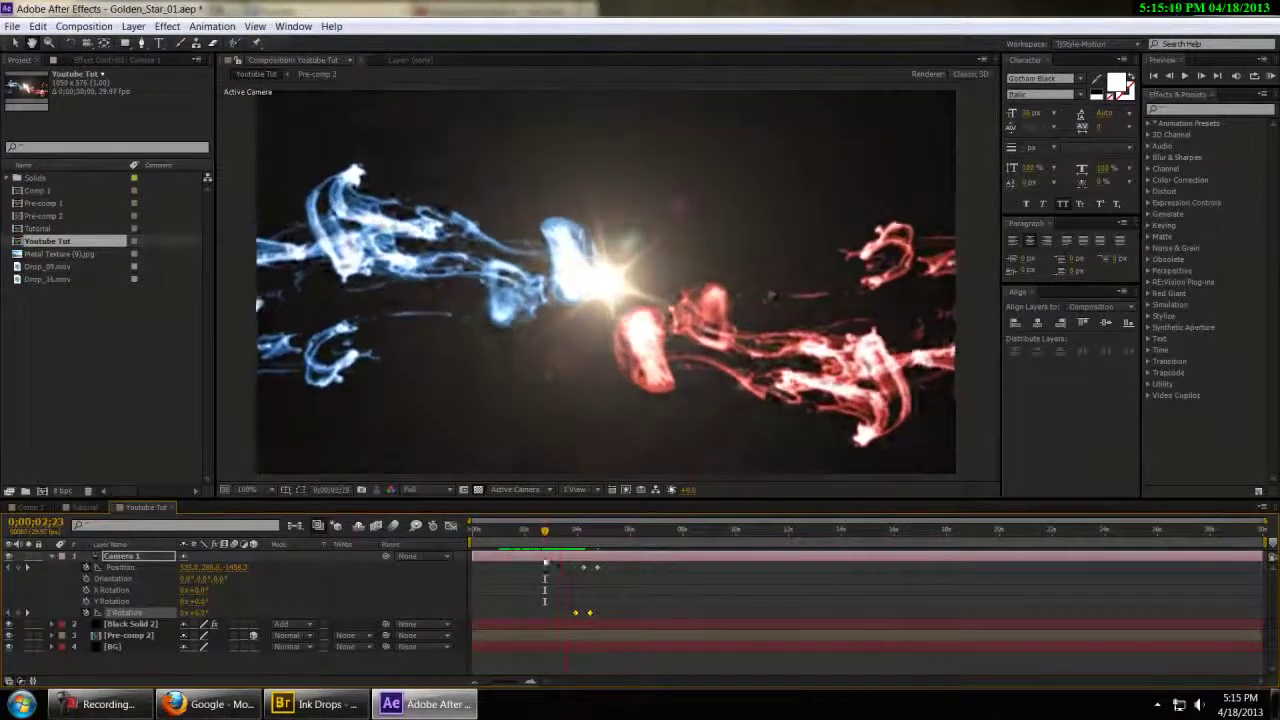
Step: Nudge both Z Rotation keyframes slightly later so the camera's rotation starts at 0;00;04;03
click(583, 541)
click(584, 541)
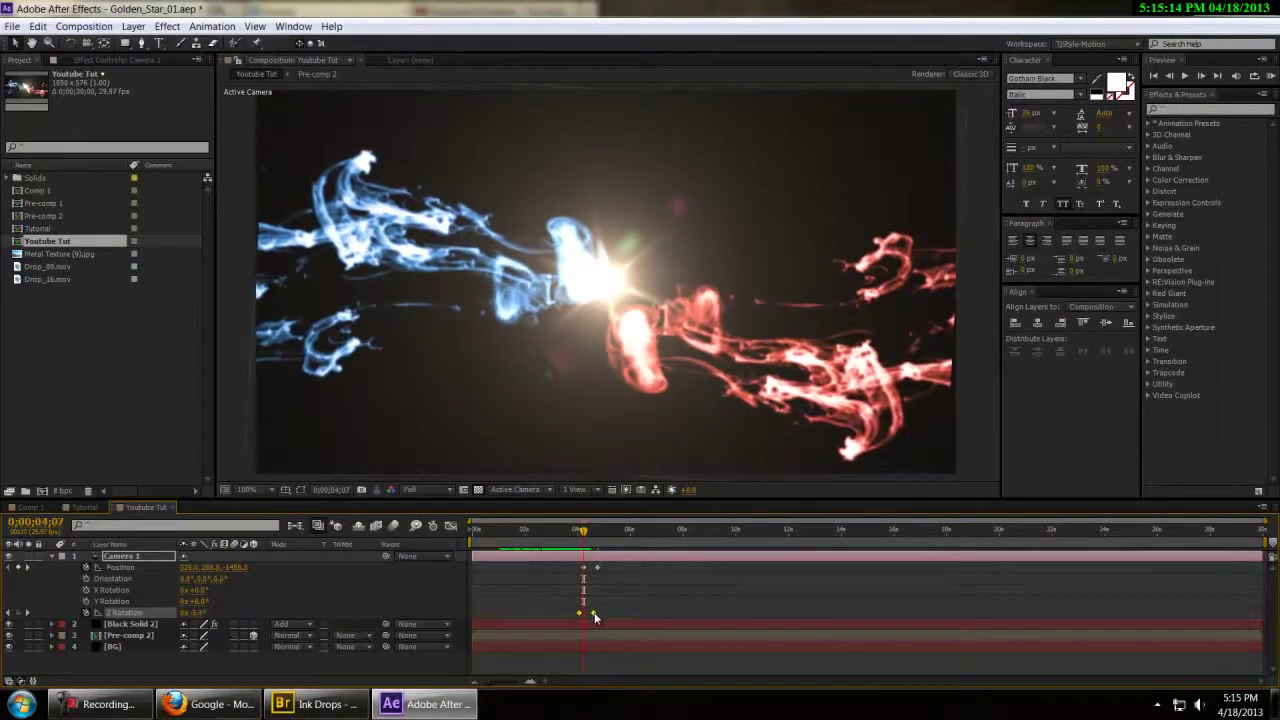
click(601, 600)
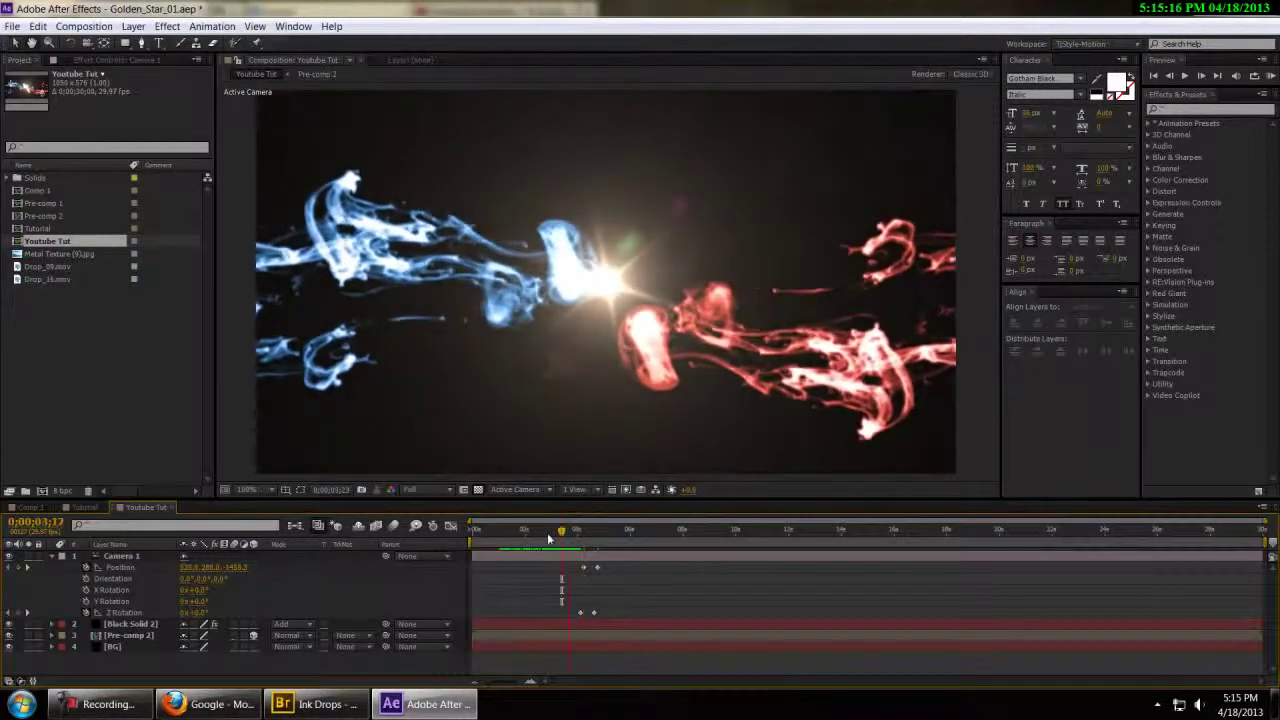
Step: Play back and step frame by frame through the camera's rotation and position move around 0;00;04;07
key(space)
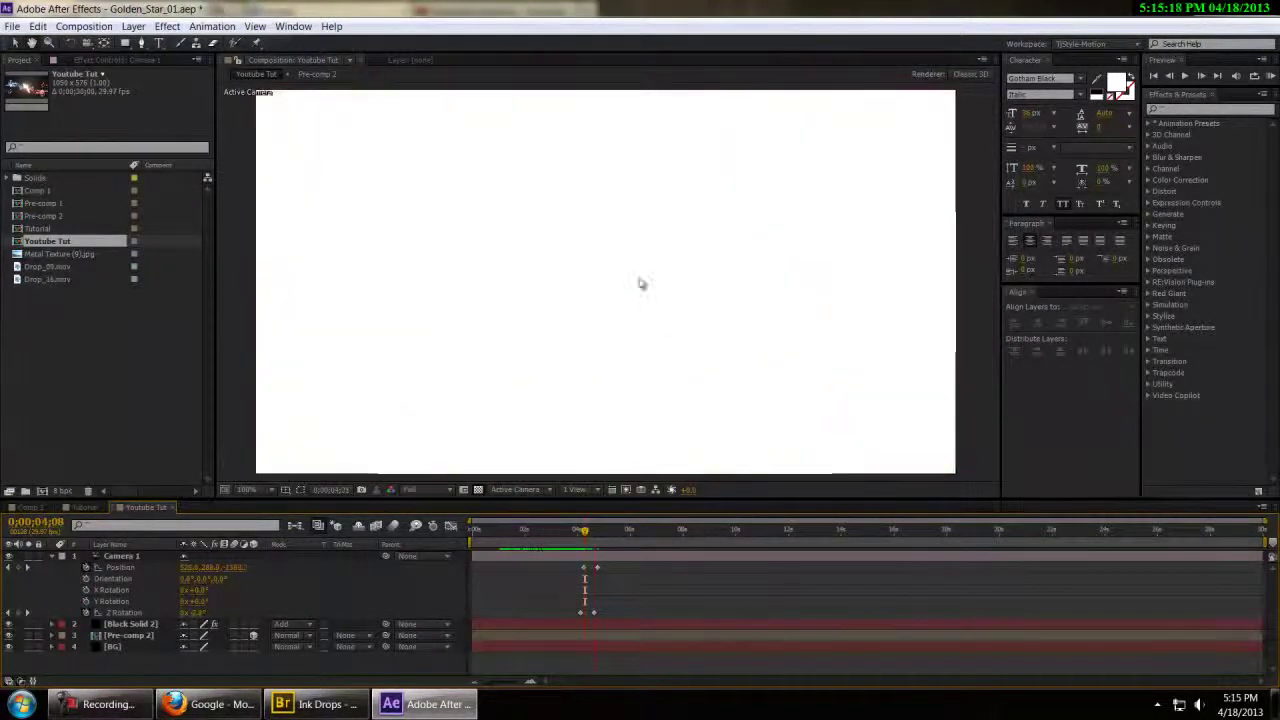
click(565, 531)
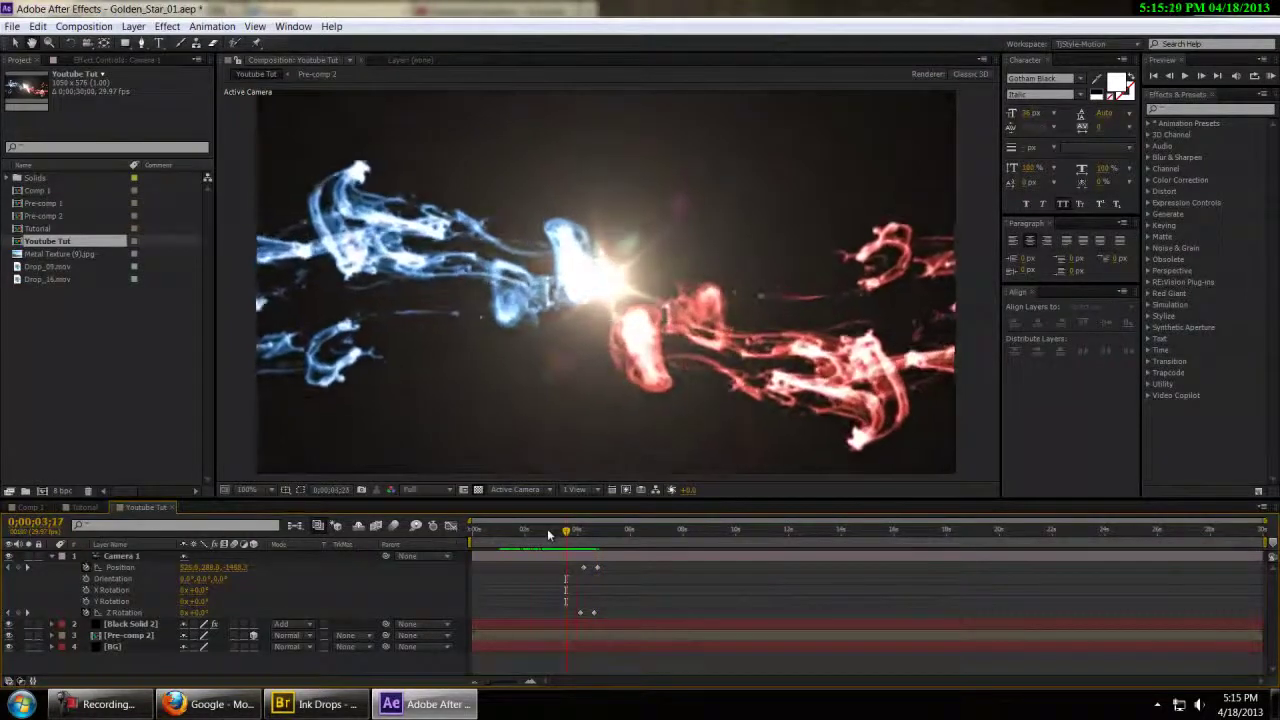
click(571, 549)
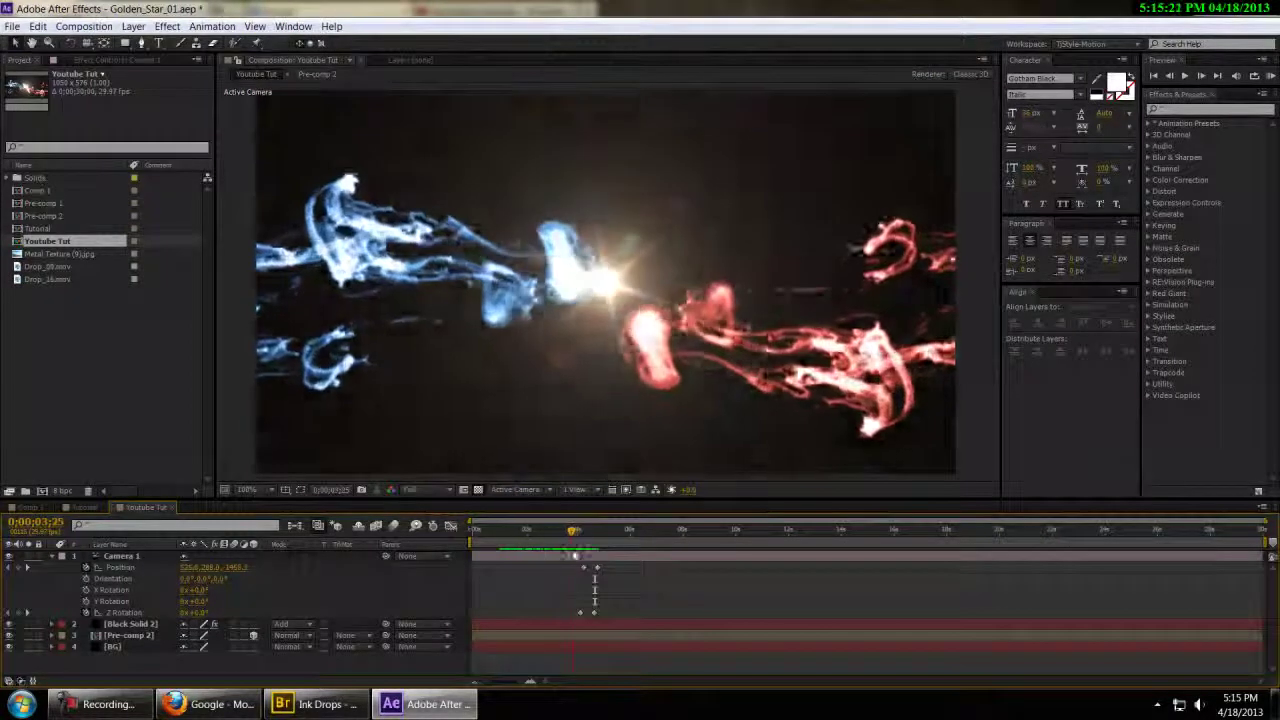
click(584, 550)
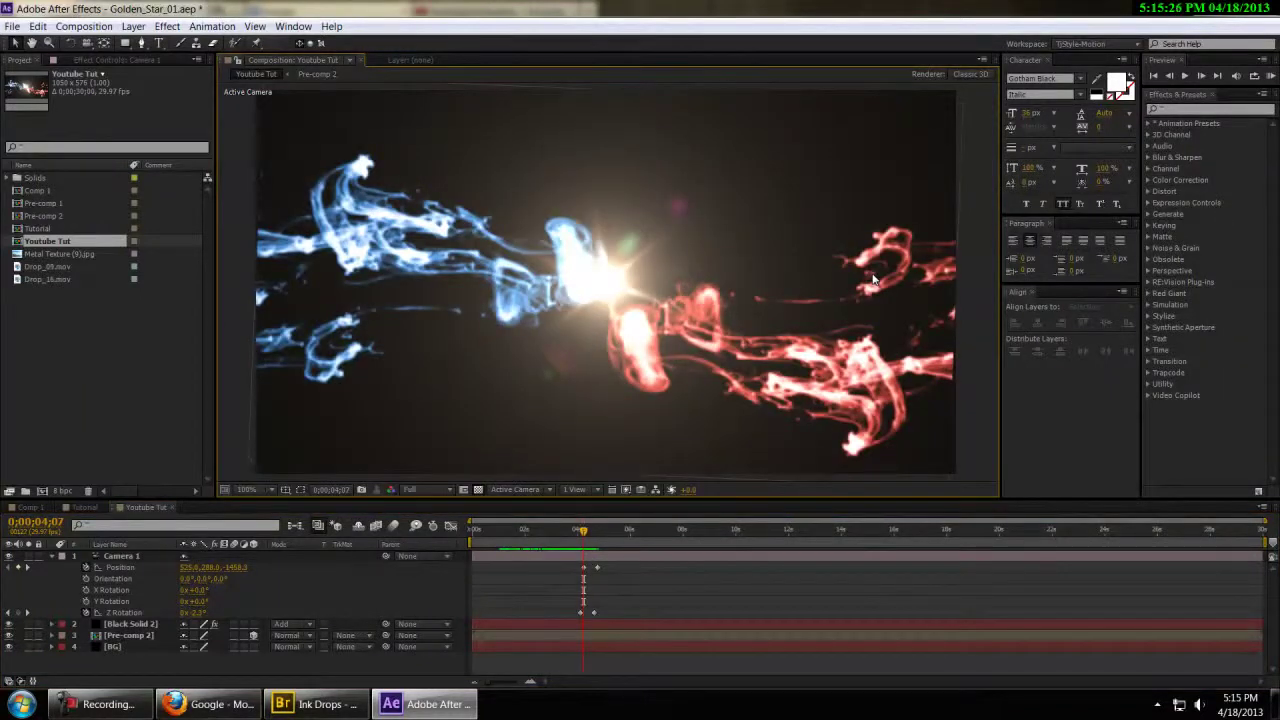
key(comma)
key(comma)
key(comma)
key(period)
key(period)
key(period)
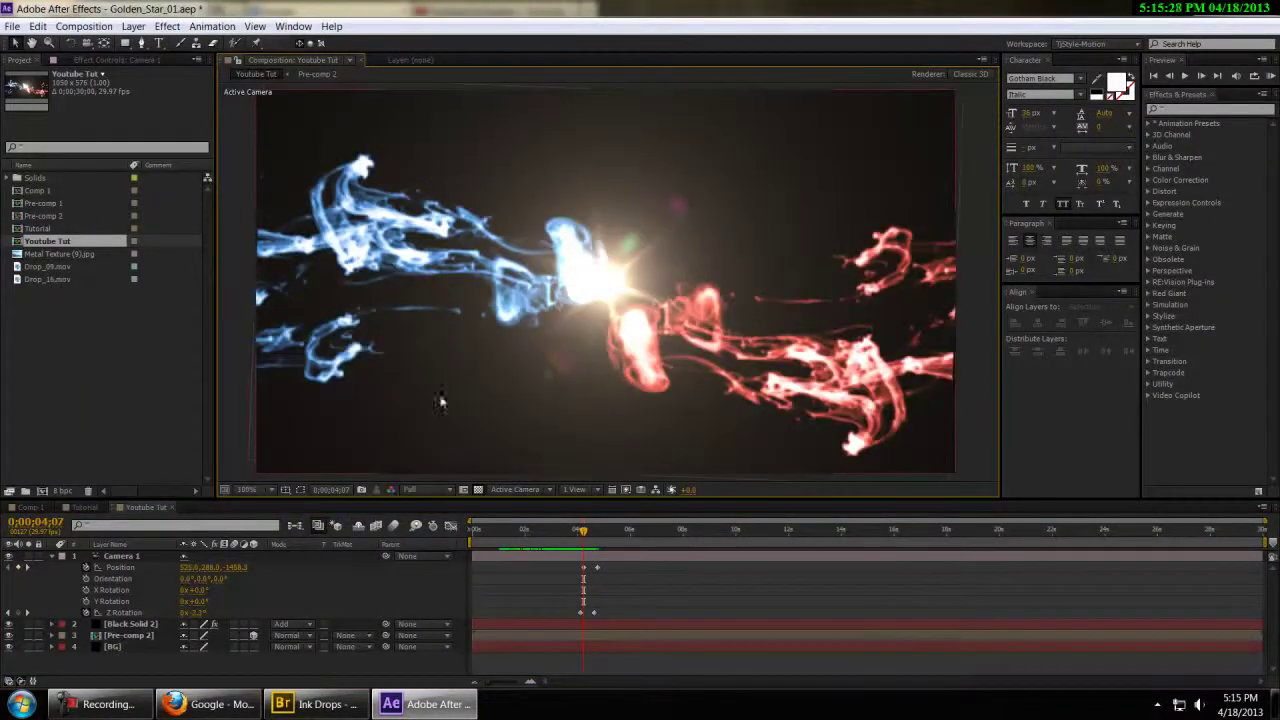
drag(585, 537, 579, 537)
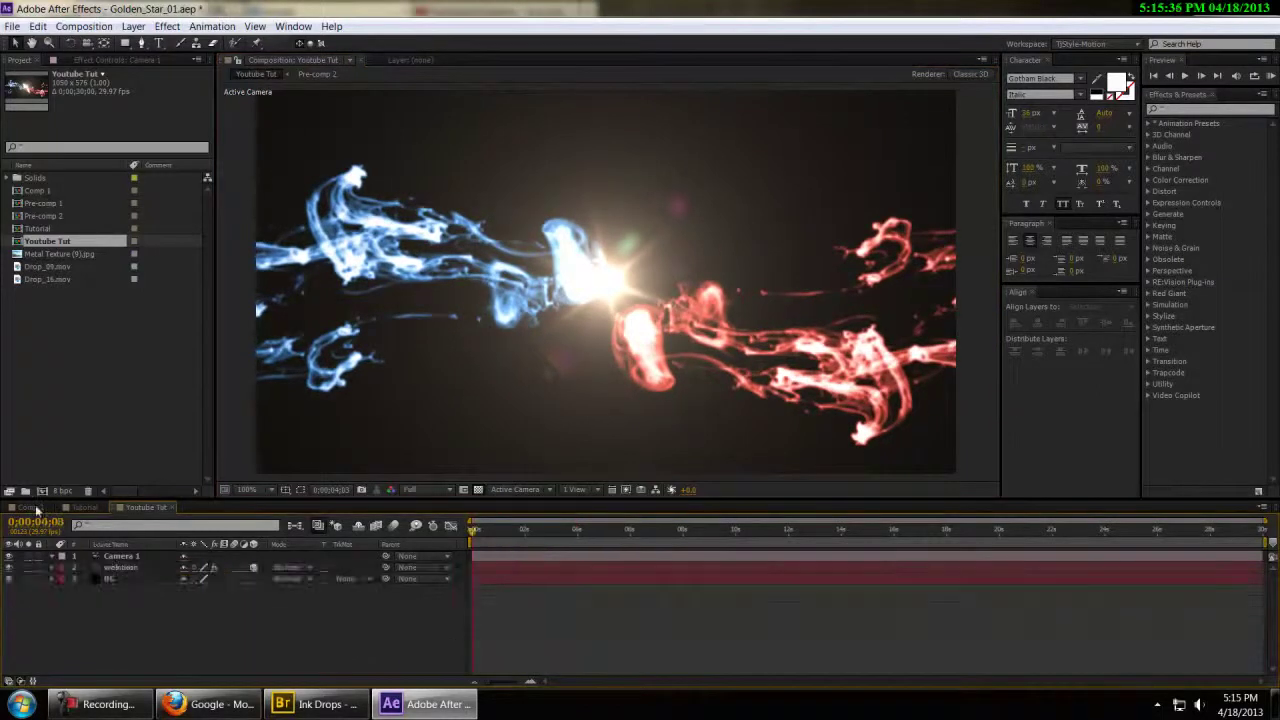
Step: View the WELCOME title in Comp 1 and return to the Youtube Tut composition
click(36, 508)
drag(483, 528, 503, 546)
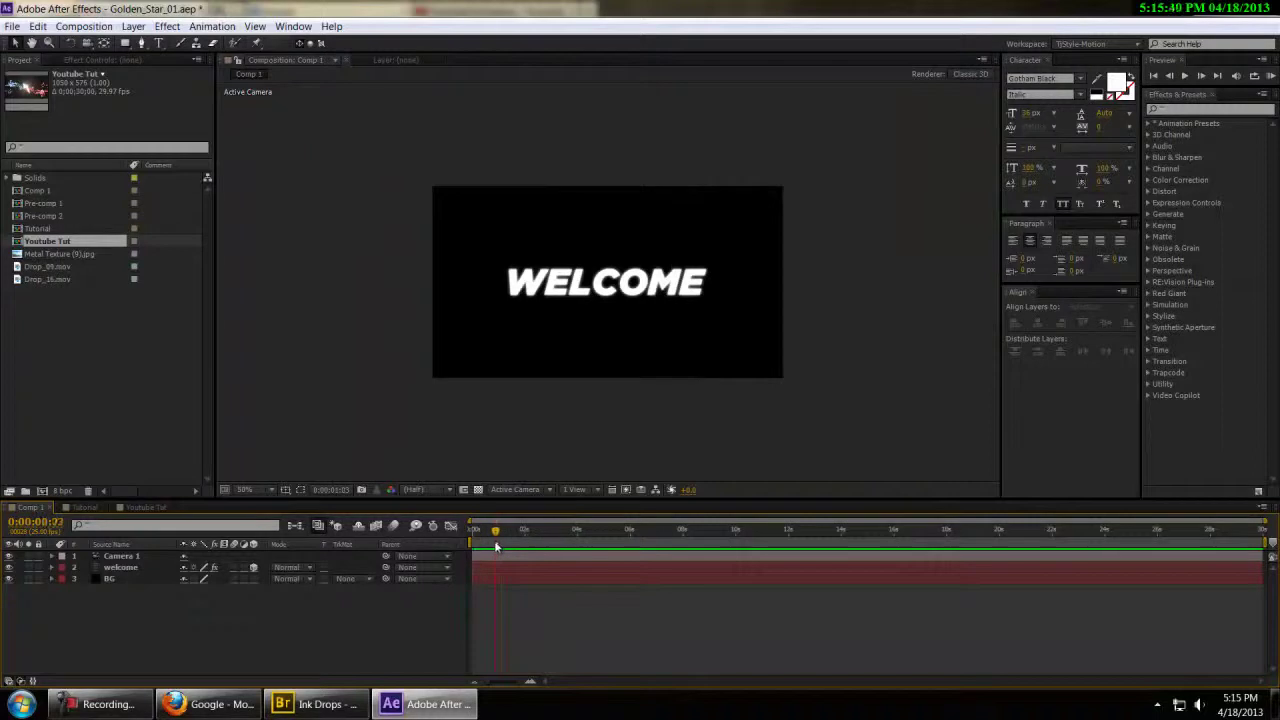
click(145, 508)
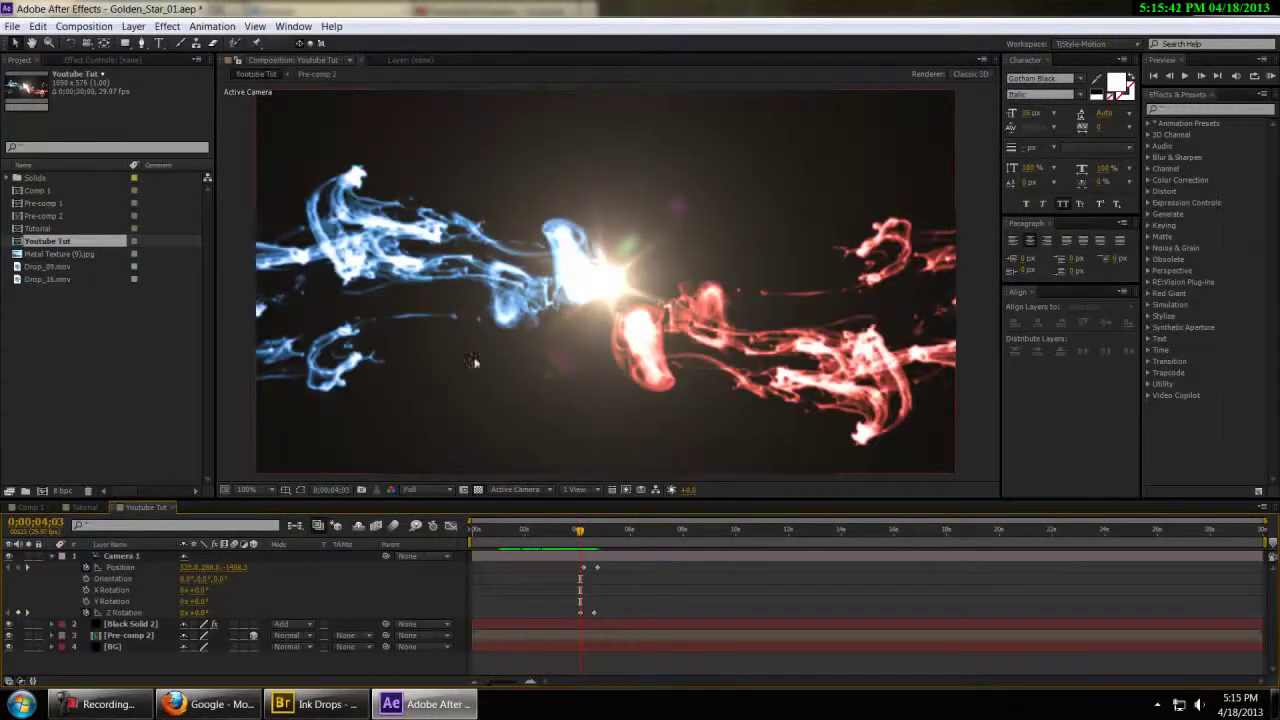
scroll(557, 376, down, 2)
scroll(557, 378, up, 2)
click(105, 704)
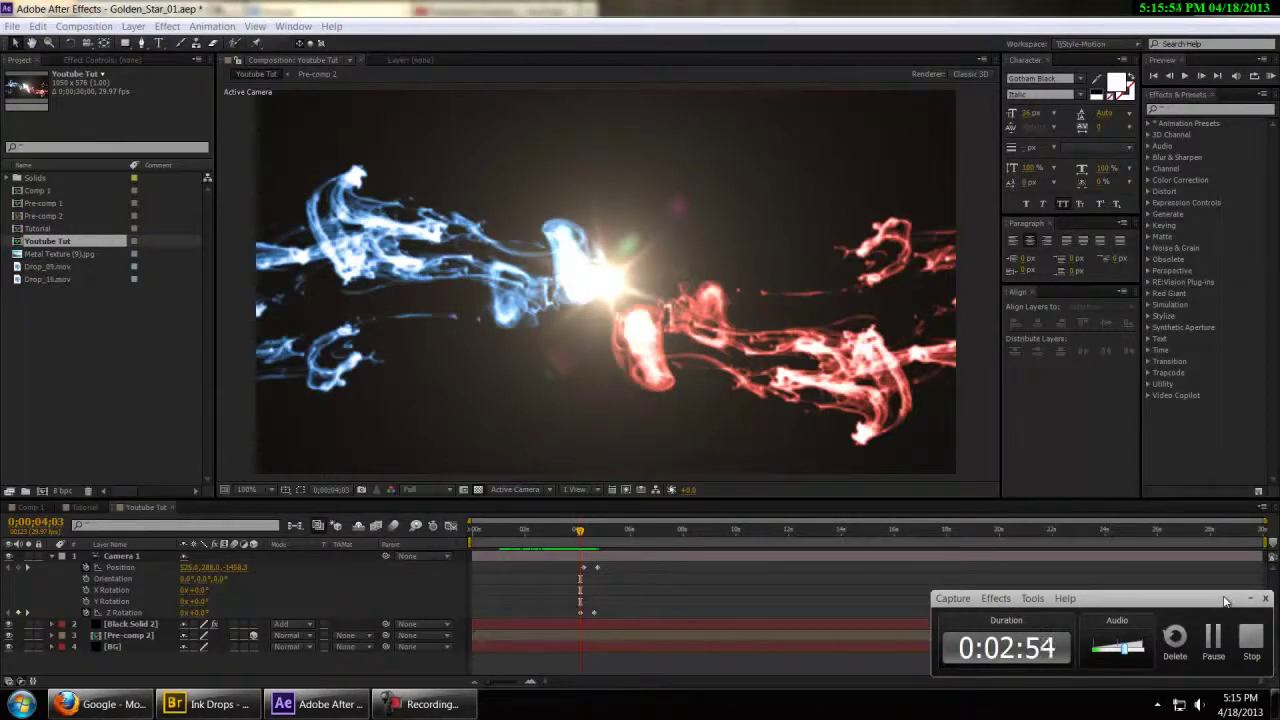
click(1252, 645)
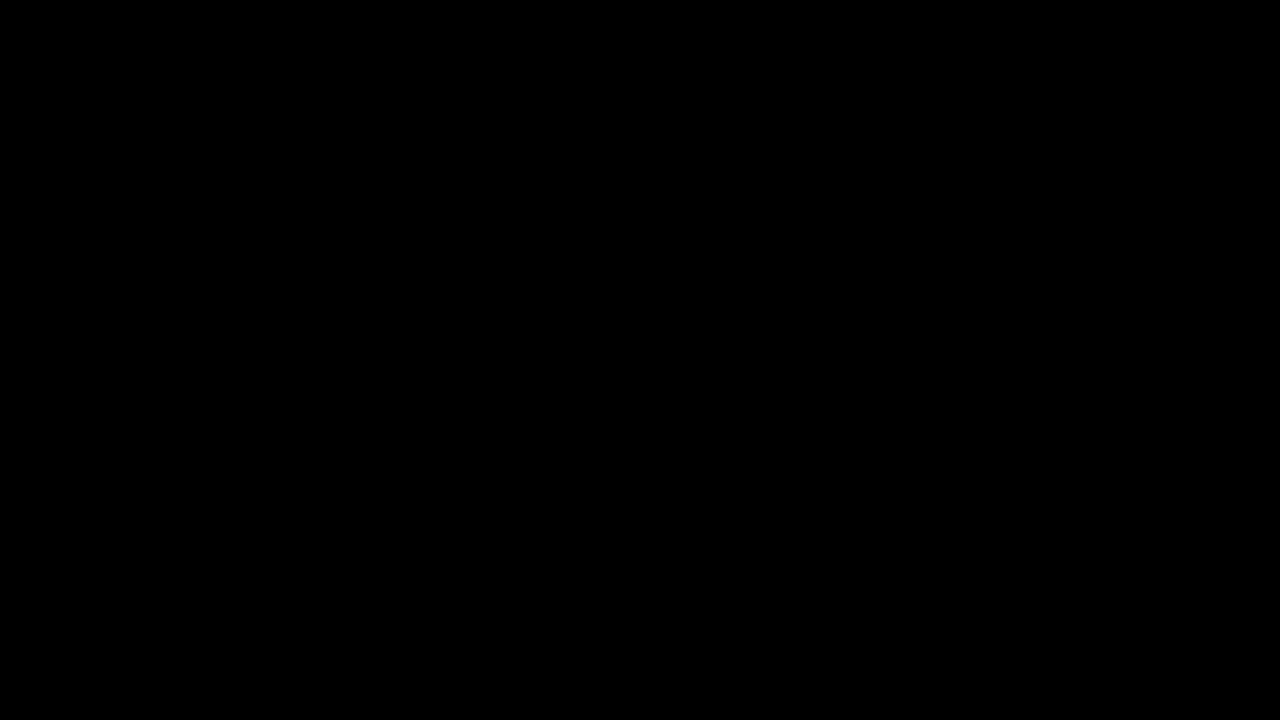